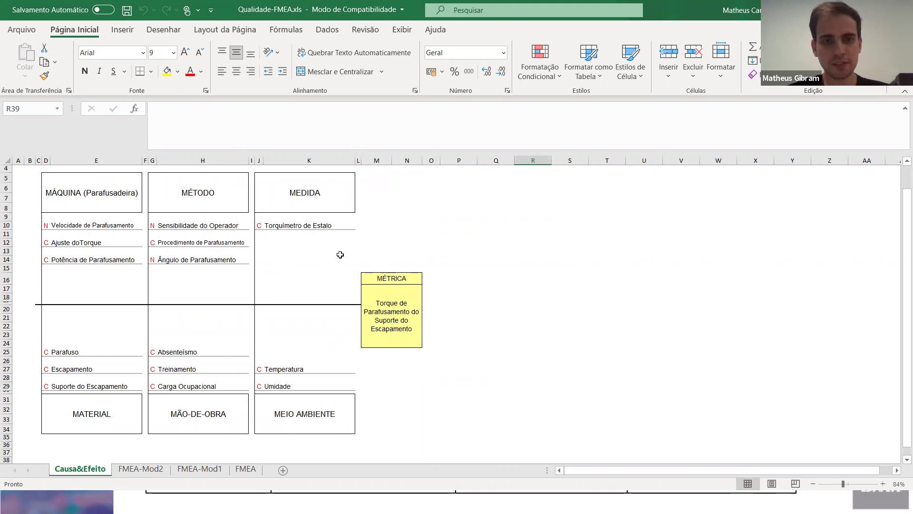
Examine the causes listed under MÉTODO and their C/N classifications in the Causa&Efeito diagram
{"action": "scroll", "coordinate": [330, 261], "scroll_direction": "down", "scroll_amount": 1}
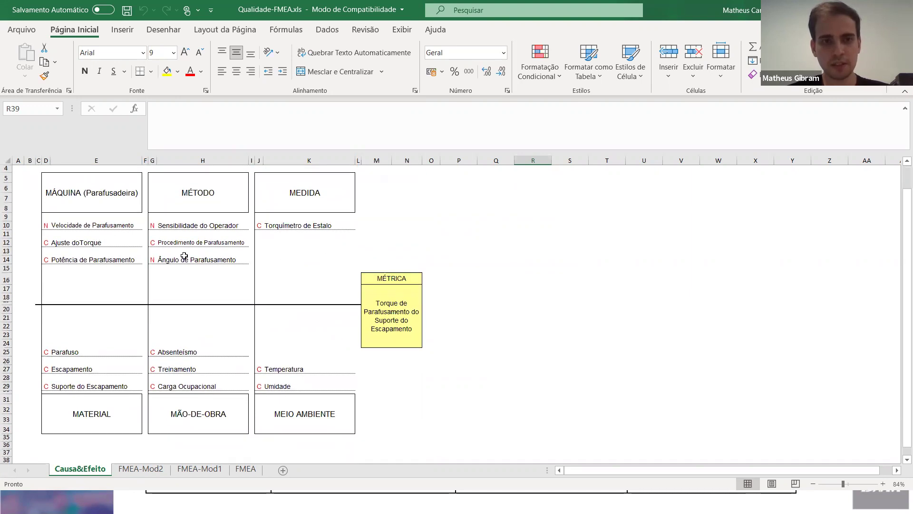
{"action": "left_click", "coordinate": [152, 227]}
{"action": "left_click", "coordinate": [151, 246]}
{"action": "left_click", "coordinate": [153, 262]}
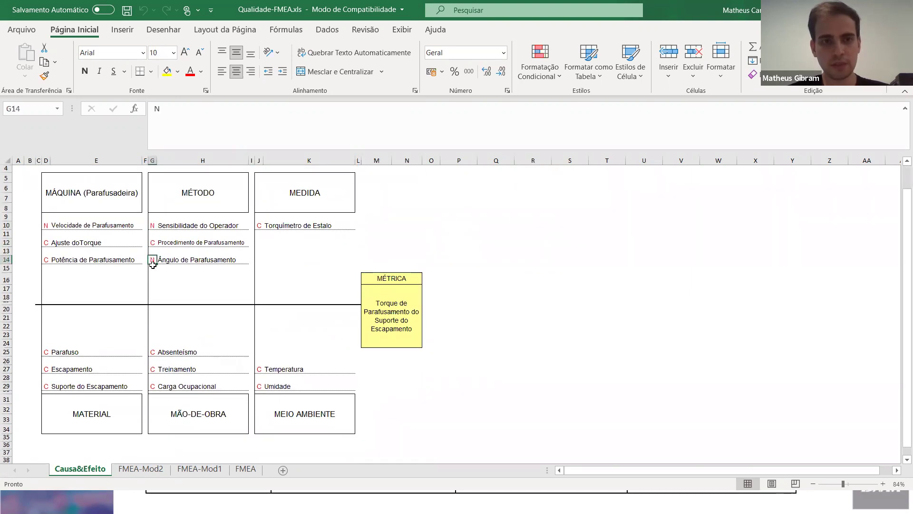
{"action": "left_click", "coordinate": [177, 263]}
{"action": "left_click", "coordinate": [195, 244]}
{"action": "left_click", "coordinate": [186, 229]}
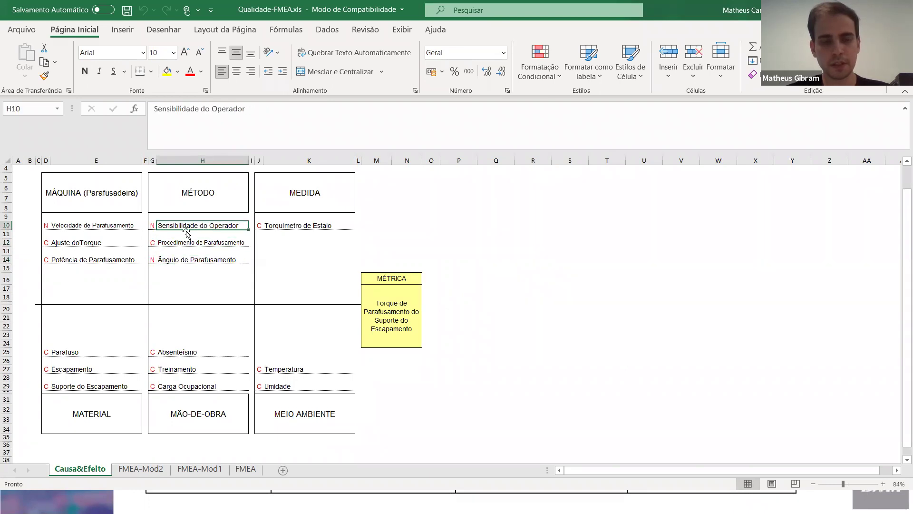
{"action": "left_click", "coordinate": [171, 242]}
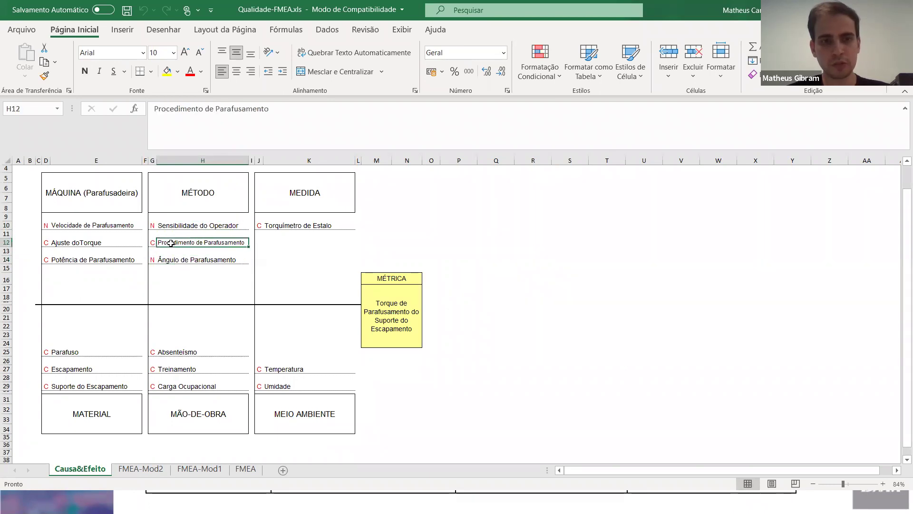
Compare the FMEA-Mod1, FMEA and FMEA-Mod2 template sheets, finishing with the risk register and response plan columns of FMEA-Mod2
{"action": "left_click", "coordinate": [135, 470]}
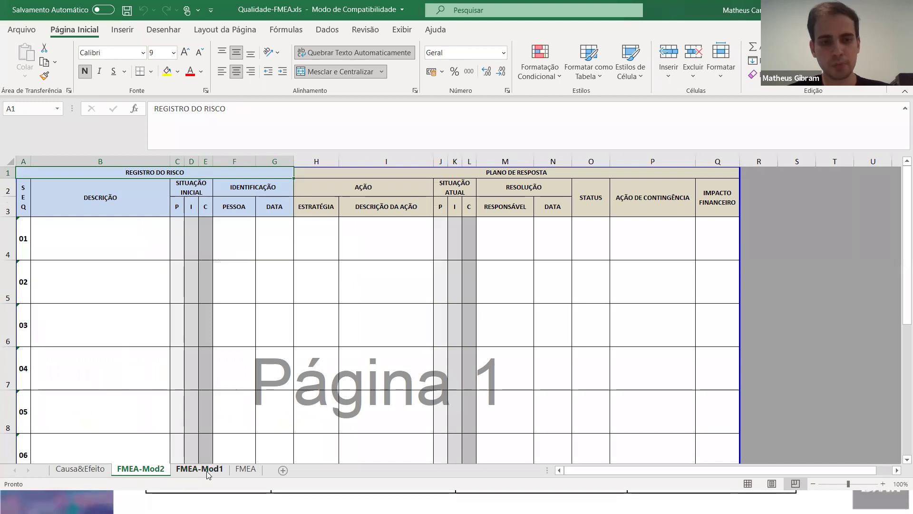
{"action": "left_click", "coordinate": [206, 471]}
{"action": "scroll", "coordinate": [152, 415], "scroll_direction": "up", "scroll_amount": 5}
{"action": "left_click", "coordinate": [134, 470]}
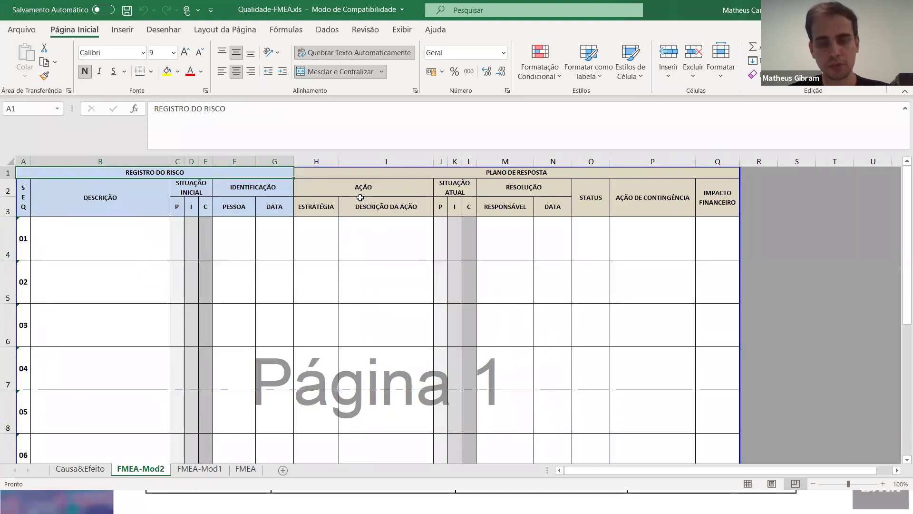
{"action": "left_click", "coordinate": [247, 470]}
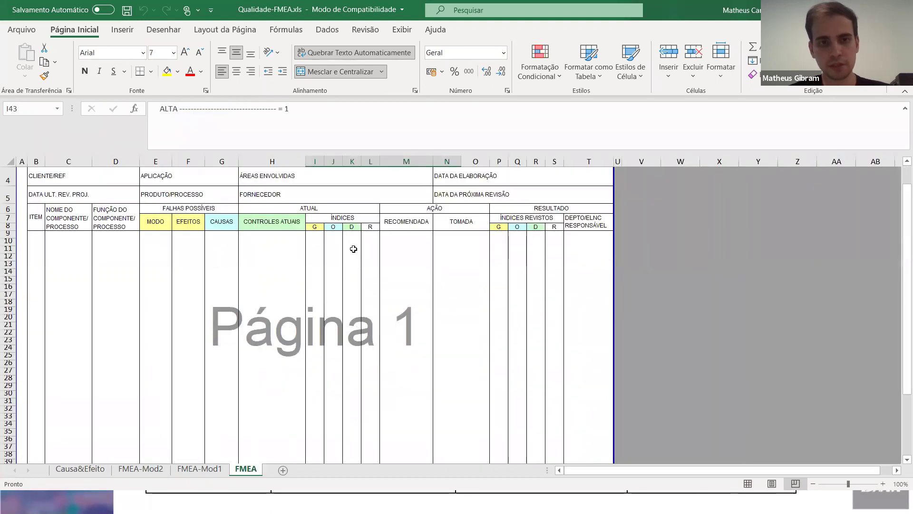
{"action": "scroll", "coordinate": [328, 321], "scroll_direction": "up", "scroll_amount": 1}
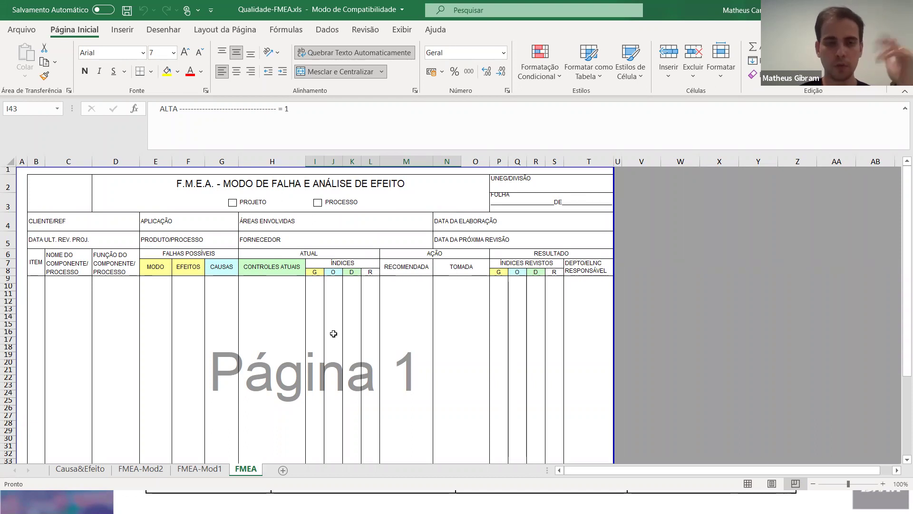
{"action": "left_click", "coordinate": [286, 281]}
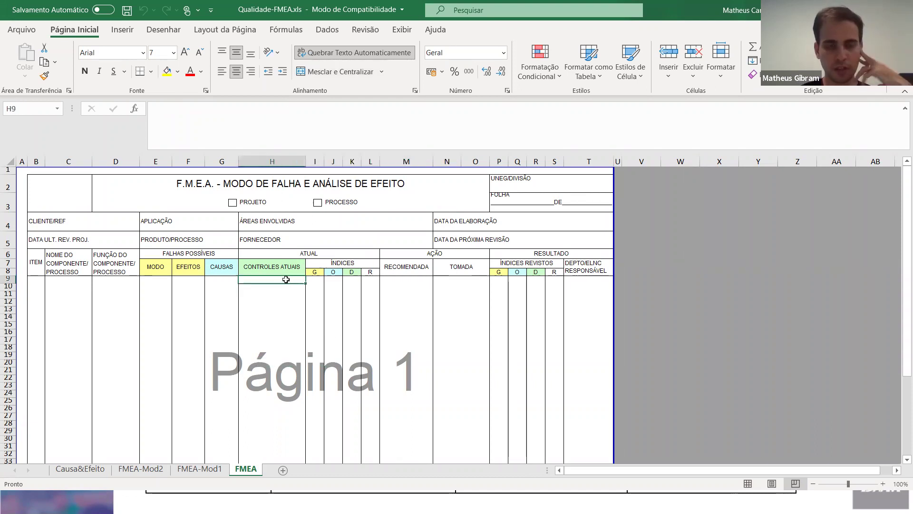
{"action": "left_click", "coordinate": [284, 132]}
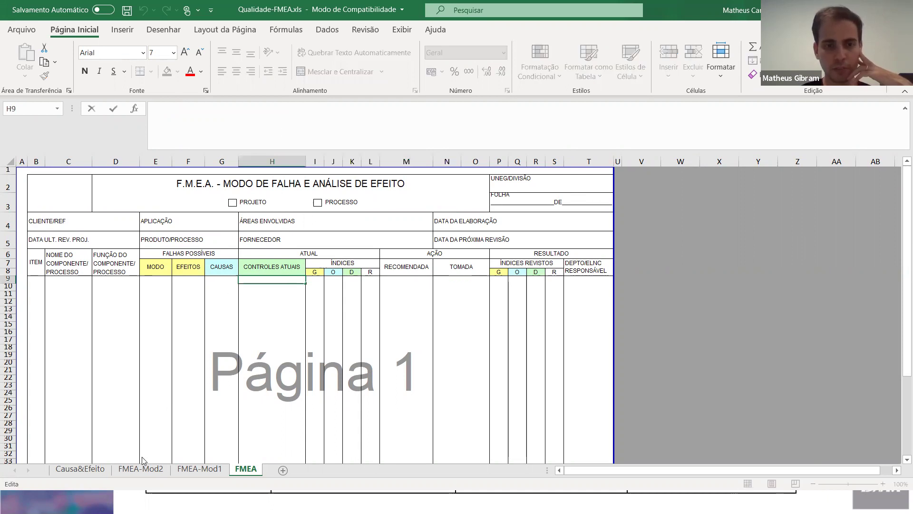
{"action": "left_click", "coordinate": [135, 472]}
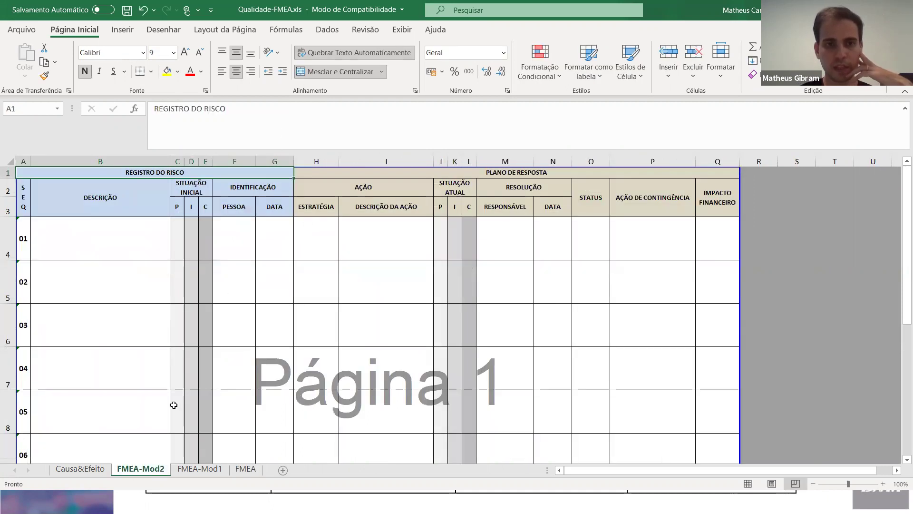
{"action": "left_click", "coordinate": [135, 230]}
{"action": "left_click_drag", "start_coordinate": [228, 233], "coordinate": [713, 247]}
{"action": "left_click", "coordinate": [708, 245]}
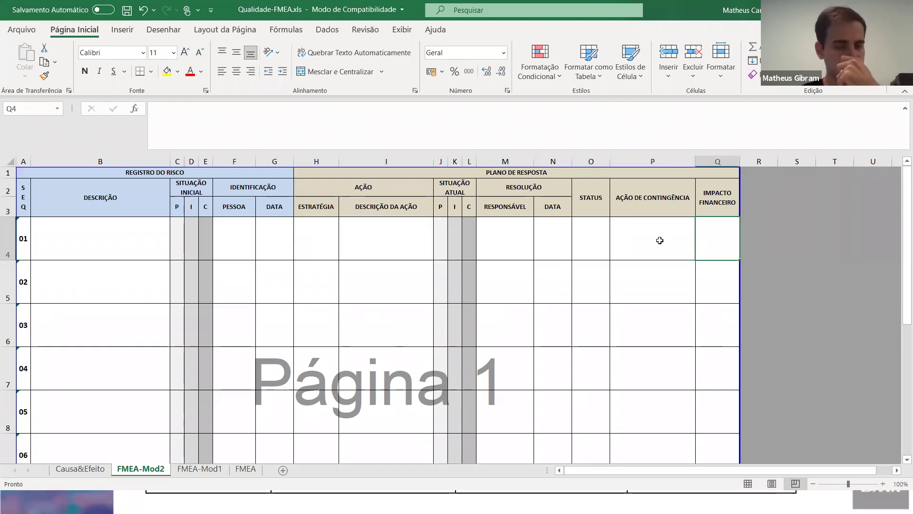
Enter "risco de chuva" as the description of risk 01 in the FMEA-Mod2 sheet
{"action": "left_click", "coordinate": [114, 240]}
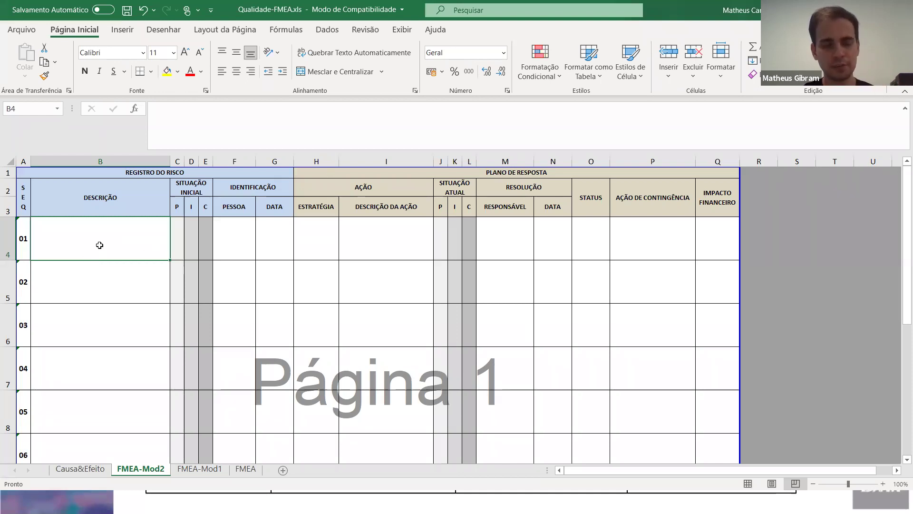
{"action": "type", "text": "risco de chuva"}
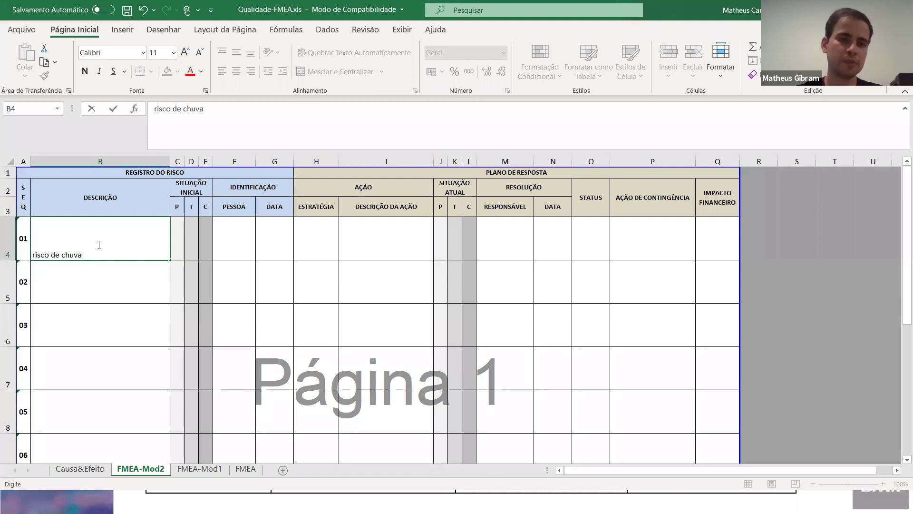
{"action": "key", "text": "Return"}
{"action": "key", "text": "Up"}
{"action": "key", "text": "Right"}
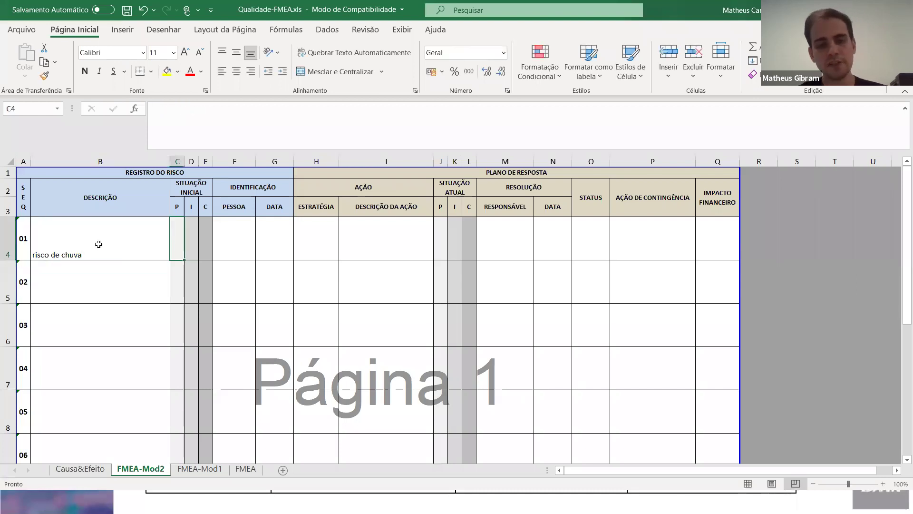
Set risk 01's initial situation to probability (P) 2 and impact (I) 5
{"action": "type", "text": "4"}
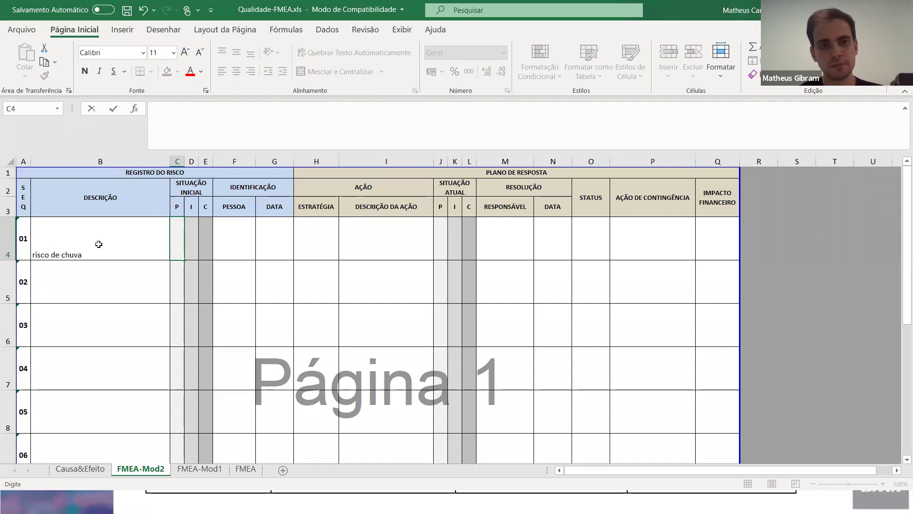
{"action": "type", "text": "2"}
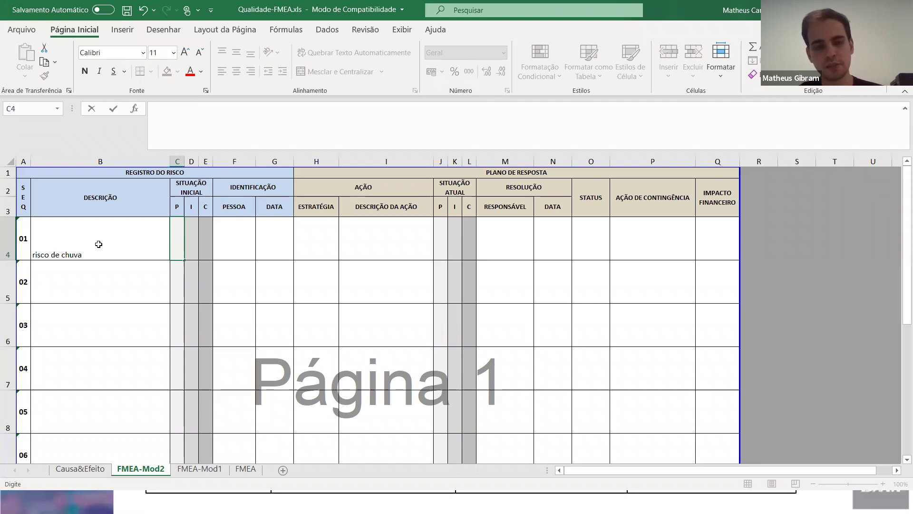
{"action": "type", "text": "2"}
{"action": "key", "text": "Tab"}
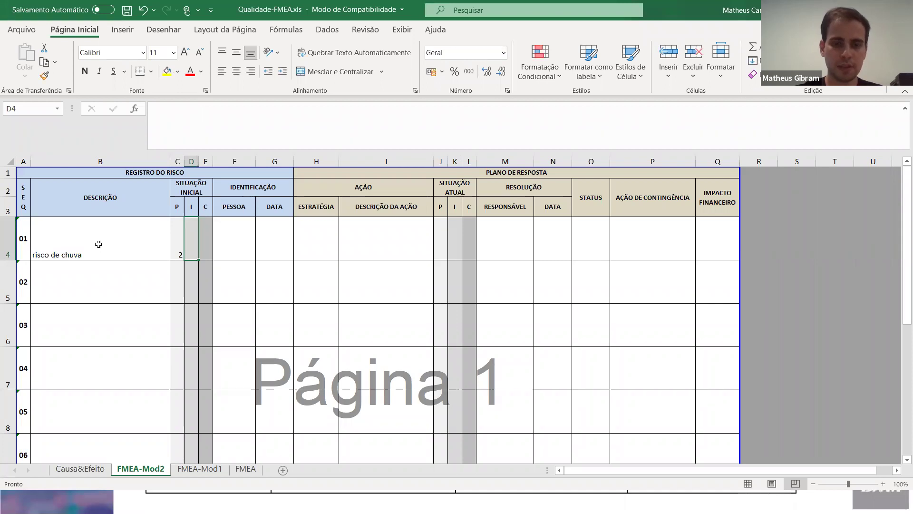
{"action": "type", "text": "5"}
{"action": "key", "text": "Tab"}
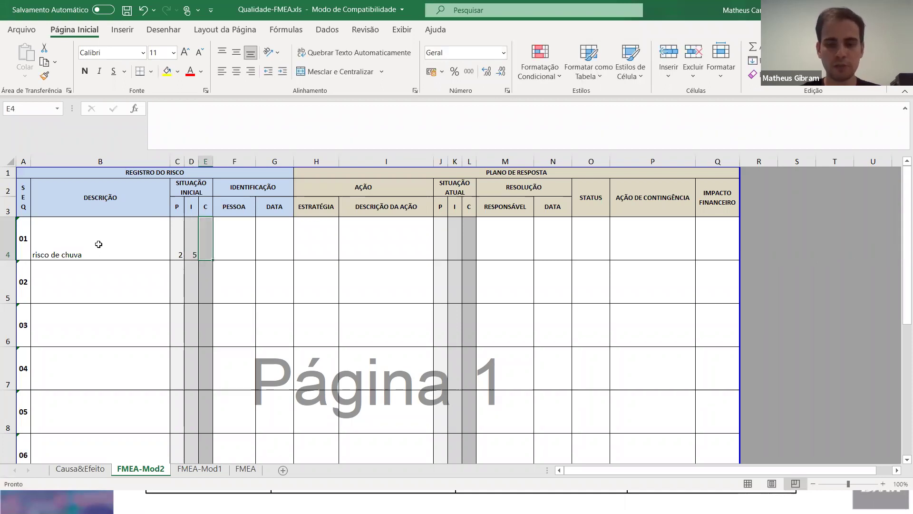
Calculate risk 01's initial C value in E4 with the formula =C4*D4
{"action": "type", "text": "=C4*"}
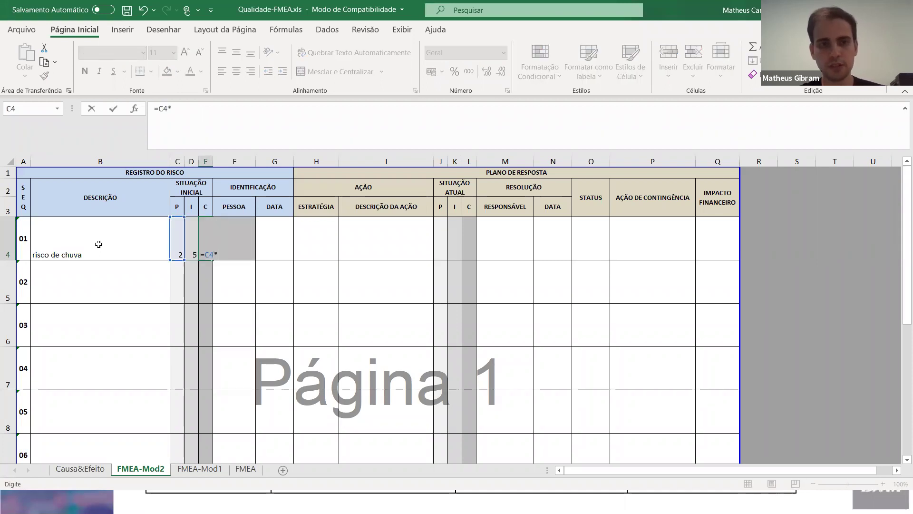
{"action": "key", "text": "Left"}
{"action": "key", "text": "Return"}
{"action": "key", "text": "Up"}
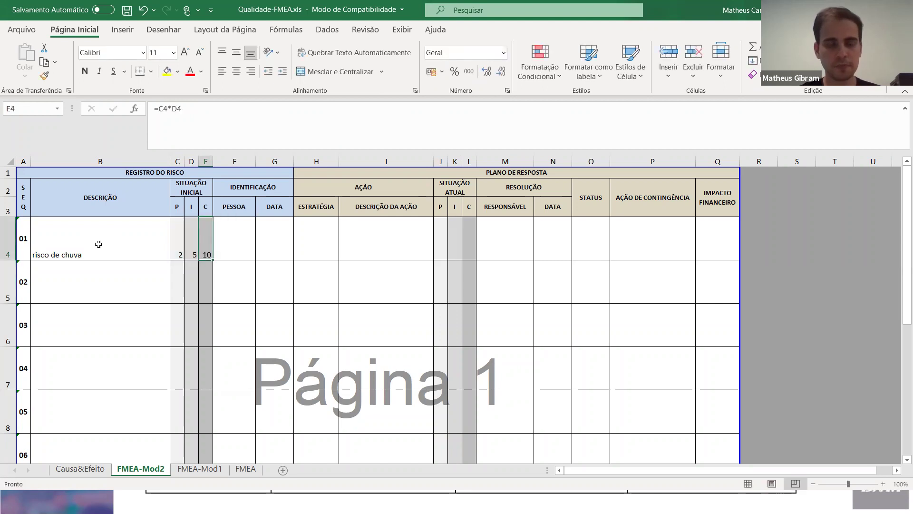
Fill risk 02's initial P value in C5 with a random number from 1 to 10 using ALEATÓRIOENTRE(1;10)
{"action": "left_click", "coordinate": [181, 280]}
{"action": "type", "text": "=ale"}
{"action": "key", "text": "Down"}
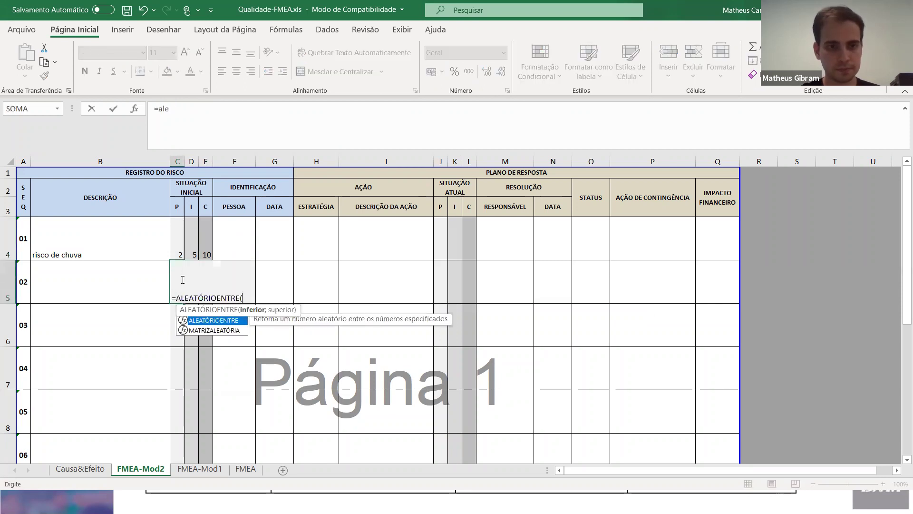
{"action": "key", "text": "Tab"}
{"action": "type", "text": "1;10"}
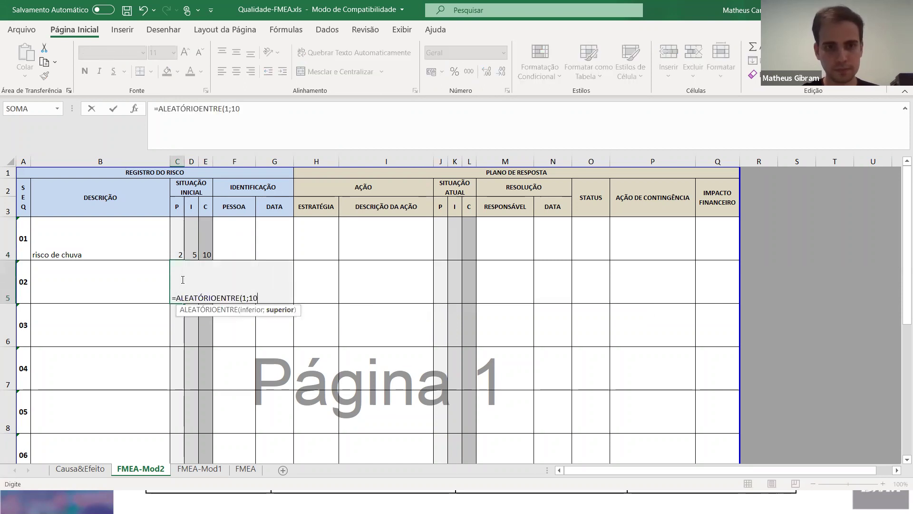
{"action": "key", "text": "Return"}
Copy the random-number formula from C5 into risk 02's initial I cell, D5
{"action": "left_click", "coordinate": [183, 279]}
{"action": "key", "text": "ctrl+c"}
{"action": "key", "text": "Right"}
{"action": "key", "text": "ctrl+v"}
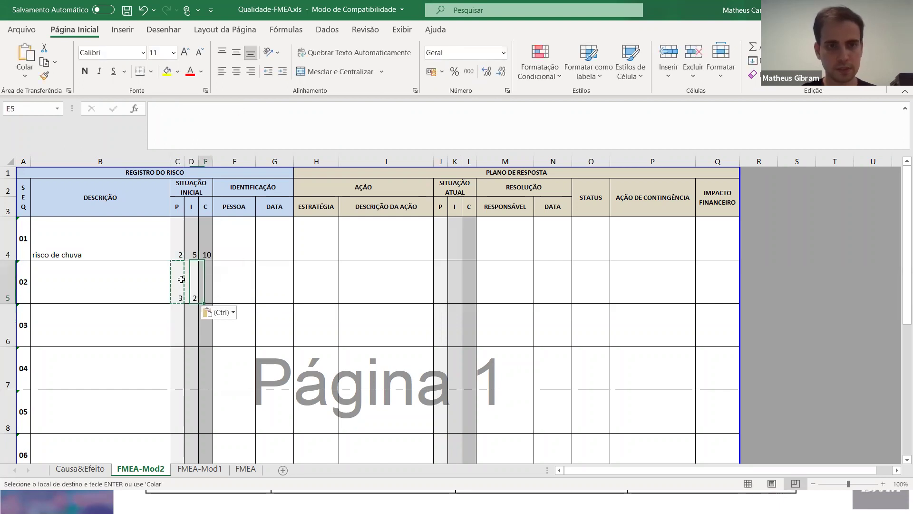
Calculate risk 02's initial C value in E5 with the formula =C5*D5
{"action": "key", "text": "Right"}
{"action": "type", "text": "="}
{"action": "left_click", "coordinate": [181, 280]}
{"action": "type", "text": "*d5"}
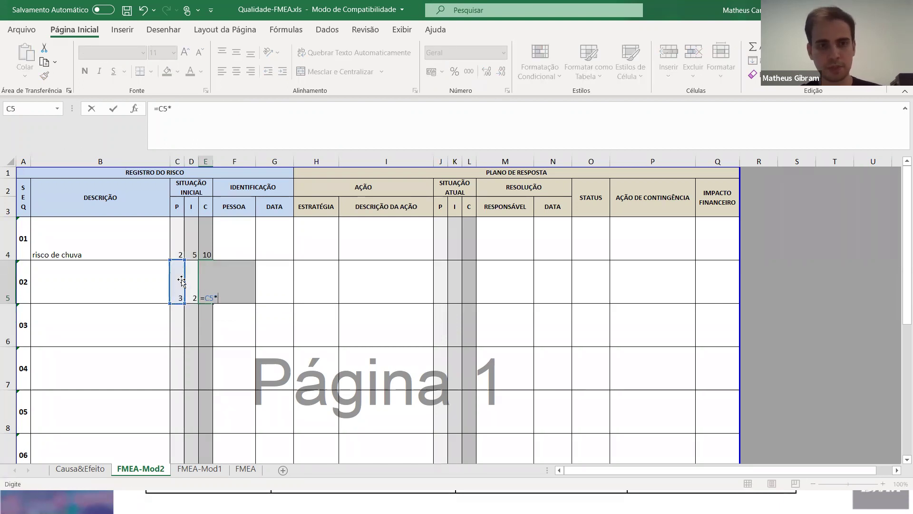
{"action": "key", "text": "Return"}
{"action": "key", "text": "Up"}
Fill risk 02's P, I and C formulas (C5:E5) down through row 8 for risks 03 to 05
{"action": "key", "text": "shift+Left"}
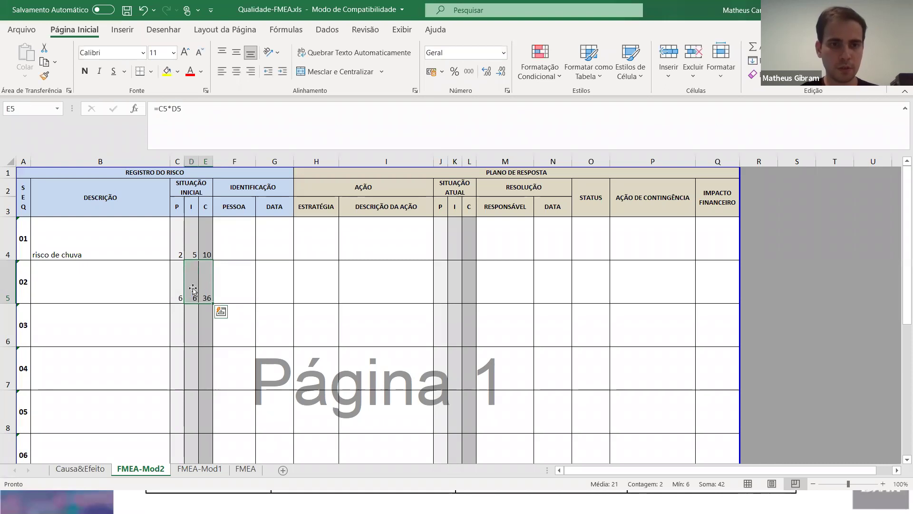
{"action": "key", "text": "shift+Left"}
{"action": "left_click_drag", "start_coordinate": [213, 303], "coordinate": [200, 434]}
{"action": "left_click", "coordinate": [194, 300]}
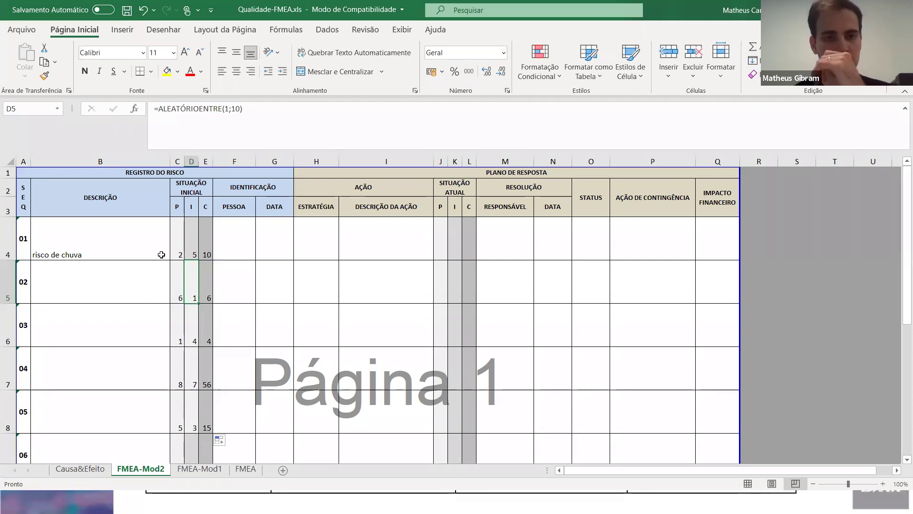
{"action": "left_click", "coordinate": [128, 314]}
{"action": "left_click", "coordinate": [205, 370]}
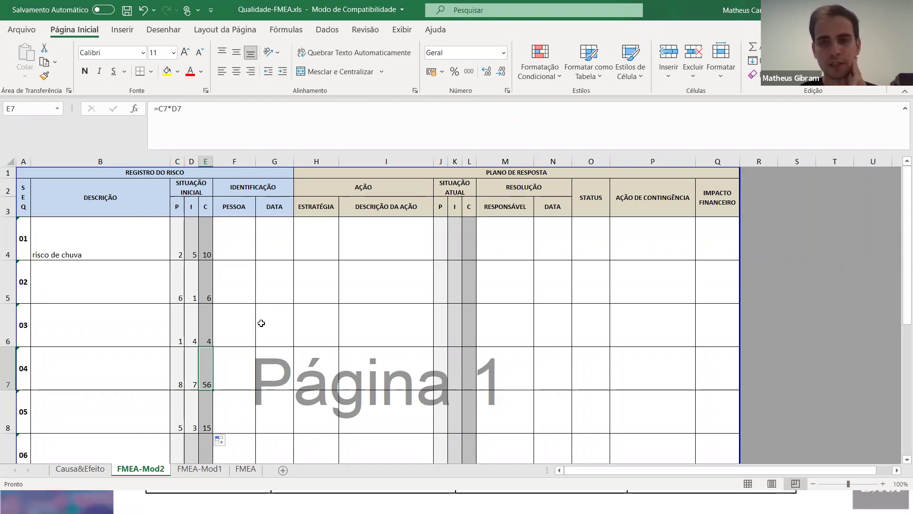
{"action": "scroll", "coordinate": [263, 324], "scroll_direction": "down", "scroll_amount": 1}
{"action": "scroll", "coordinate": [224, 376], "scroll_direction": "up", "scroll_amount": 1}
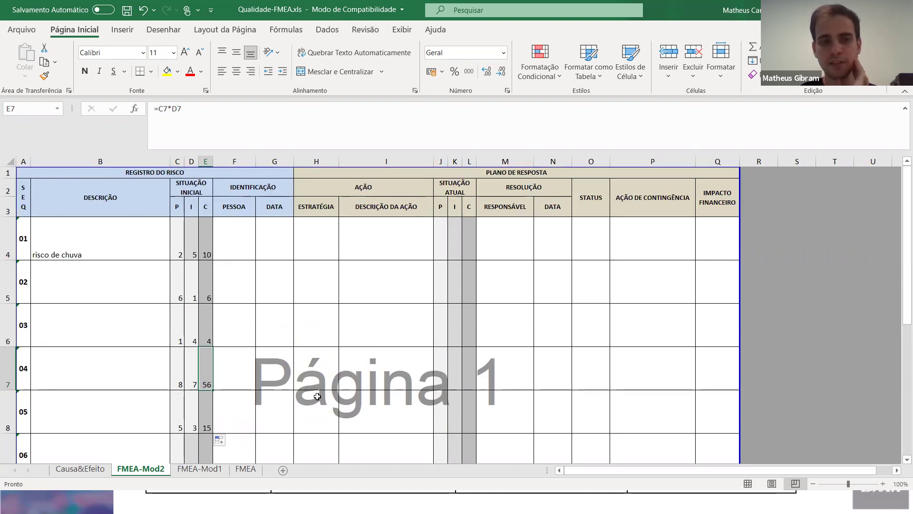
{"action": "scroll", "coordinate": [277, 317], "scroll_direction": "down", "scroll_amount": 1}
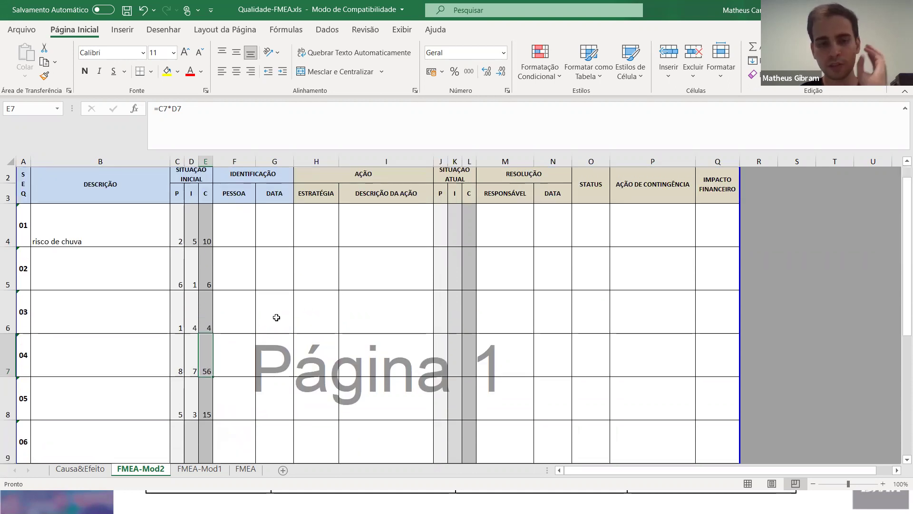
{"action": "scroll", "coordinate": [276, 317], "scroll_direction": "down", "scroll_amount": 1}
{"action": "scroll", "coordinate": [276, 316], "scroll_direction": "up", "scroll_amount": 2}
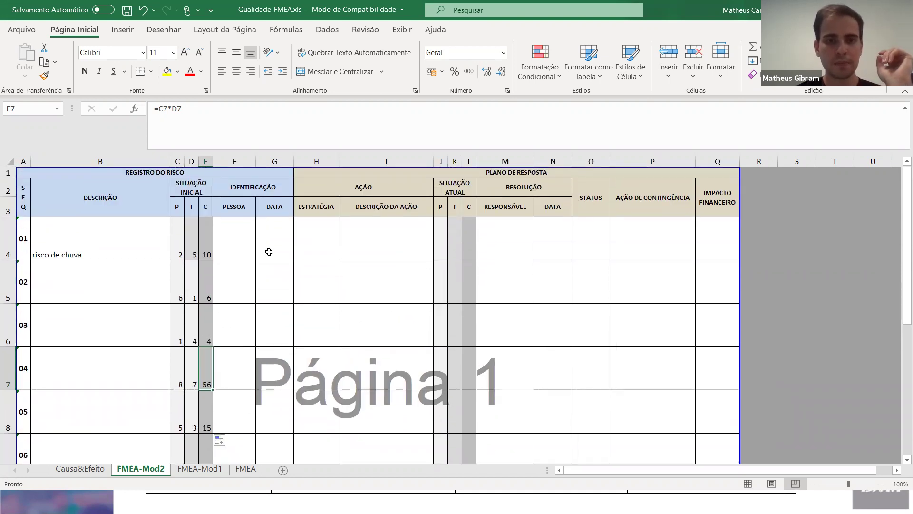
Fill risk 01's identification with "pai do aniversariante" as the person in F4 and 30/01/2021 as the date in G4
{"action": "left_click", "coordinate": [240, 247]}
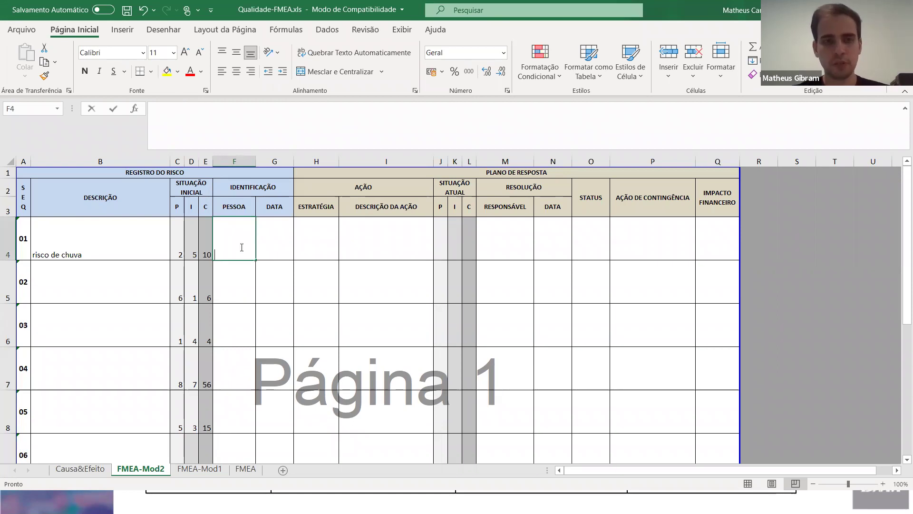
{"action": "type", "text": "pai do aniversariante"}
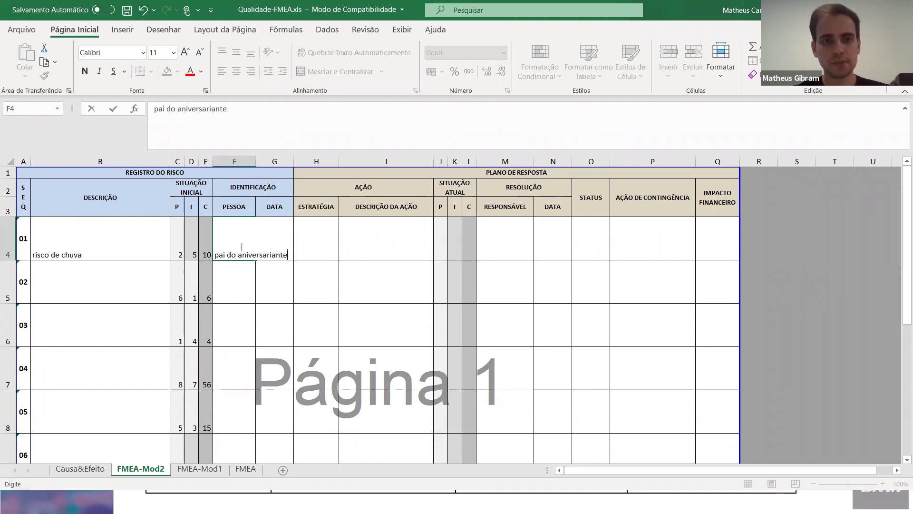
{"action": "key", "text": "Return"}
{"action": "key", "text": "Up"}
{"action": "key", "text": "Right"}
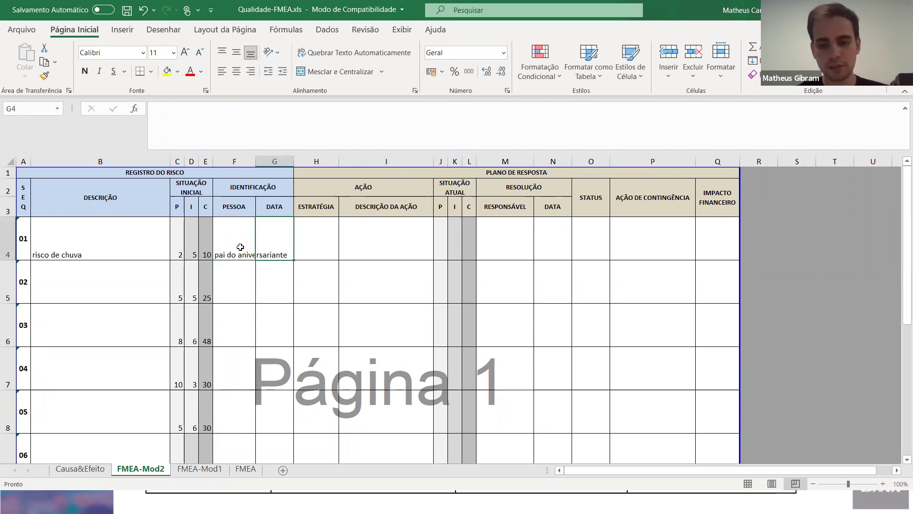
{"action": "type", "text": "30/01/2021"}
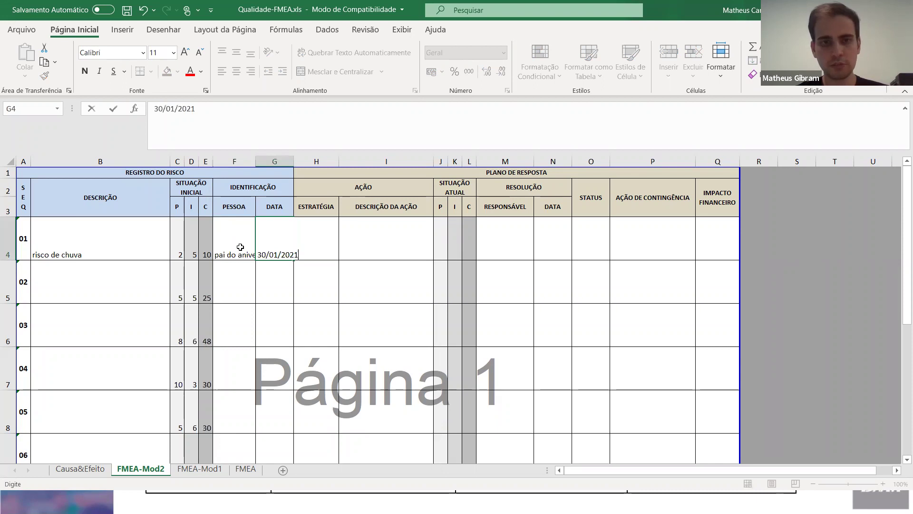
{"action": "key", "text": "Return"}
{"action": "key", "text": "Up"}
{"action": "key", "text": "Right"}
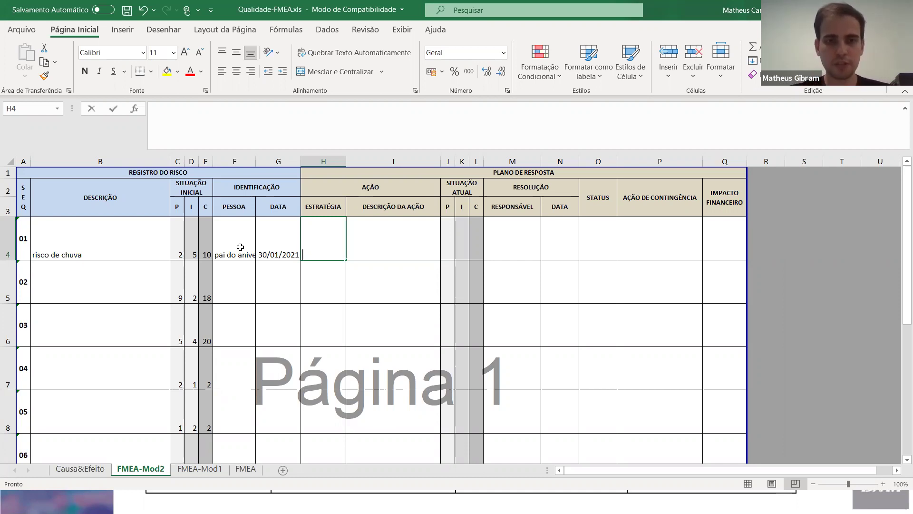
Set risk 01's strategy to "mitigar" in H4 and its action description to "alugar local coberto" in I4
{"action": "type", "text": "mitigar"}
{"action": "key", "text": "Tab"}
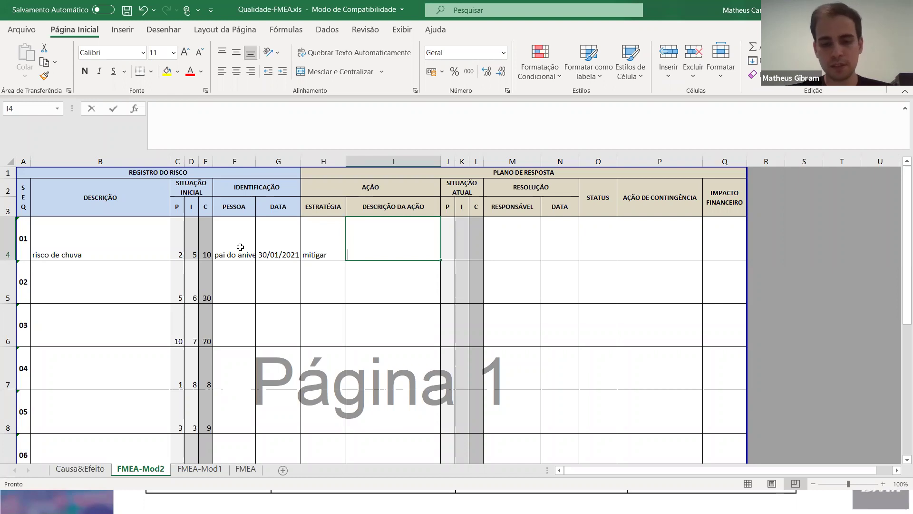
{"action": "type", "text": "alugar local coberto"}
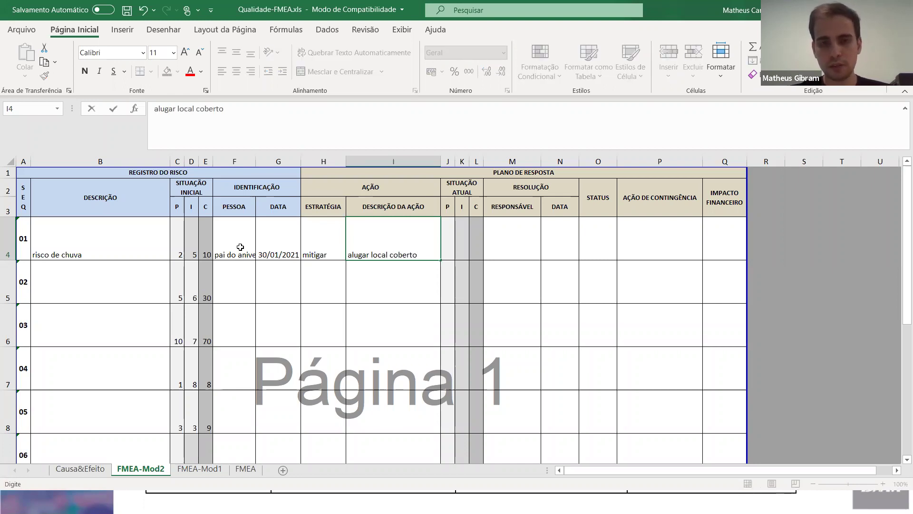
{"action": "key", "text": "BackSpace"}
{"action": "key", "text": "BackSpace"}
{"action": "key", "text": "BackSpace"}
{"action": "key", "text": "ctrl+Return"}
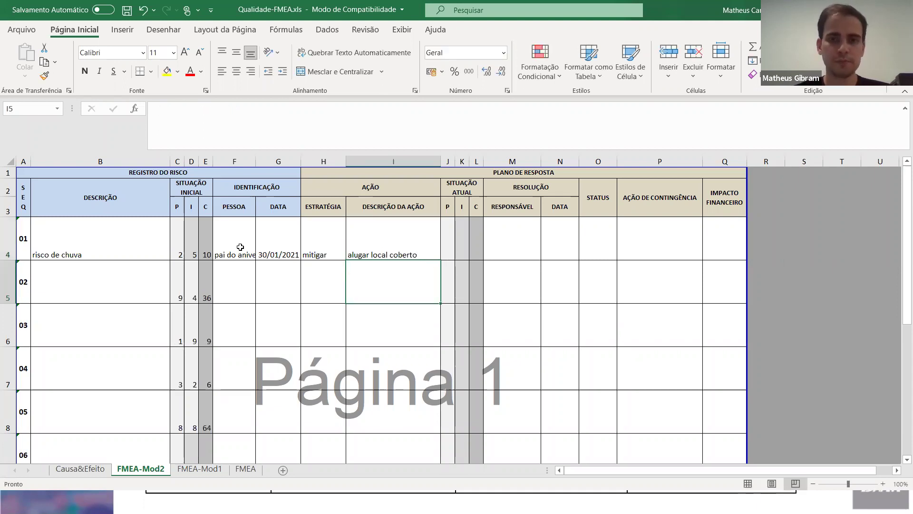
Review risk 01's entries across row 4, from the initial situation to the current-situation cells
{"action": "key", "text": "Tab"}
{"action": "key", "text": "Left"}
{"action": "key", "text": "Left"}
{"action": "key", "text": "Left"}
{"action": "key", "text": "Left"}
{"action": "key", "text": "Left"}
{"action": "key", "text": "Left"}
{"action": "key", "text": "Left"}
{"action": "key", "text": "Right"}
{"action": "key", "text": "Right"}
{"action": "key", "text": "Right"}
{"action": "key", "text": "Right"}
{"action": "key", "text": "Right"}
{"action": "key", "text": "Right"}
{"action": "key", "text": "Right"}
{"action": "key", "text": "Left"}
{"action": "key", "text": "Left"}
{"action": "key", "text": "Right"}
{"action": "key", "text": "Right"}
{"action": "key", "text": "Left"}
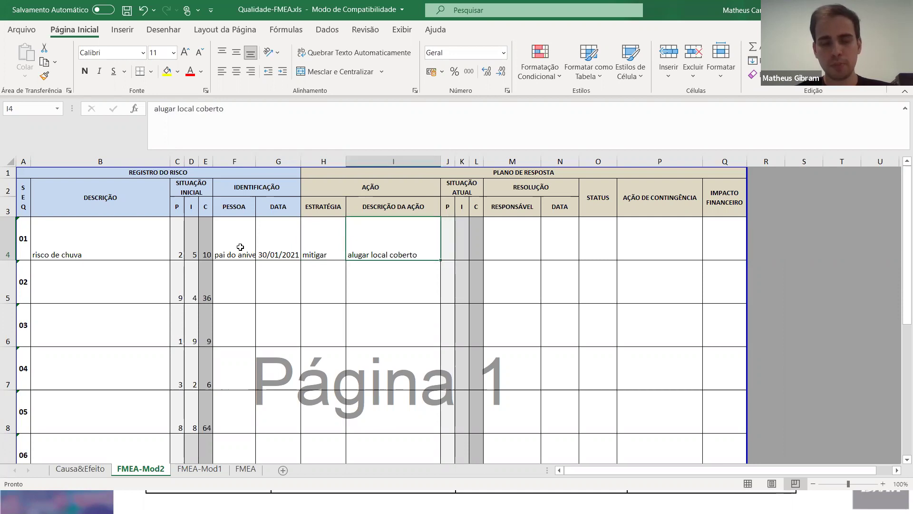
{"action": "key", "text": "Right"}
{"action": "key", "text": "Right"}
{"action": "key", "text": "Left"}
{"action": "key", "text": "Right"}
{"action": "key", "text": "Right"}
{"action": "key", "text": "Right"}
{"action": "key", "text": "Left"}
{"action": "key", "text": "Left"}
{"action": "key", "text": "Left"}
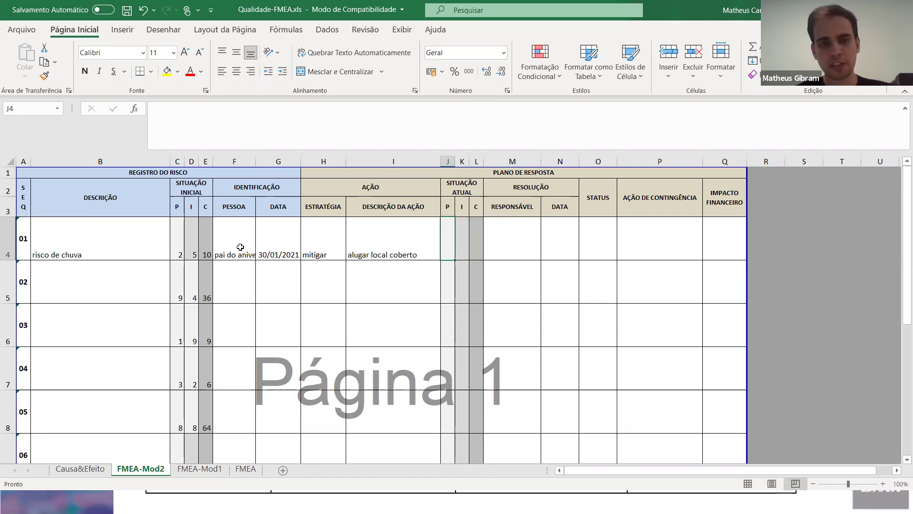
Set risk 01's current-situation P value in J4 and I value in K4 to 1
{"action": "type", "text": "1"}
{"action": "key", "text": "Right"}
{"action": "type", "text": "1"}
{"action": "key", "text": "Right"}
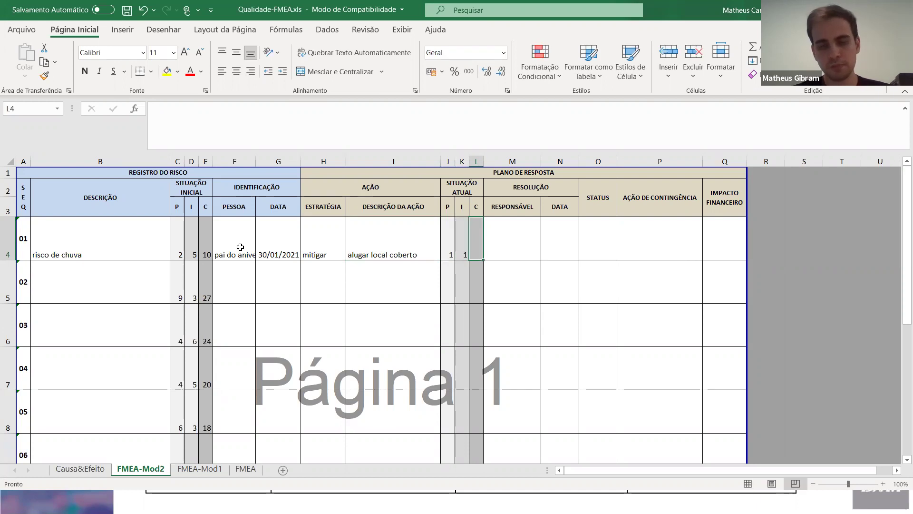
Calculate risk 01's current-situation C value in L4 with the formula =J4*K4
{"action": "type", "text": "="}
{"action": "key", "text": "Left"}
{"action": "key", "text": "Left"}
{"action": "type", "text": "*"}
{"action": "key", "text": "Left"}
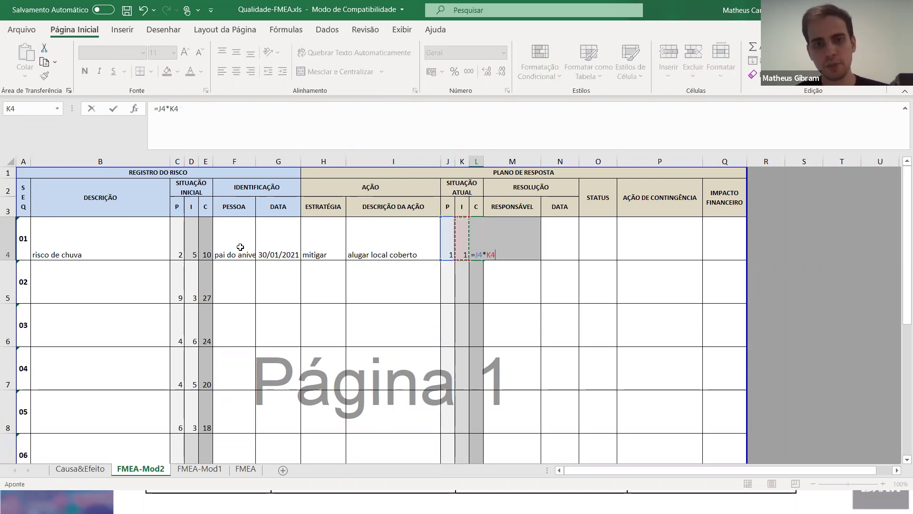
{"action": "key", "text": "Return"}
Compare risk 01's initial P, I and C values with its current P, I and C values along row 4
{"action": "key", "text": "Left"}
{"action": "key", "text": "Up"}
{"action": "key", "text": "Left"}
{"action": "key", "text": "Left"}
{"action": "key", "text": "Left"}
{"action": "key", "text": "Left"}
{"action": "key", "text": "Left"}
{"action": "key", "text": "Left"}
{"action": "key", "text": "Left"}
{"action": "key", "text": "Left"}
{"action": "key", "text": "Left"}
{"action": "key", "text": "Right"}
{"action": "key", "text": "Right"}
{"action": "key", "text": "Right"}
{"action": "key", "text": "Right"}
{"action": "key", "text": "Right"}
{"action": "key", "text": "Right"}
{"action": "key", "text": "Right"}
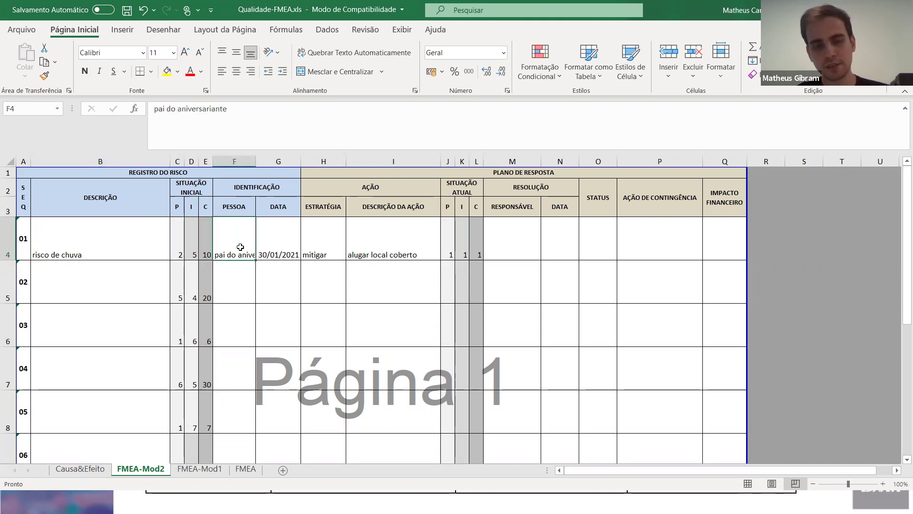
{"action": "key", "text": "Right"}
{"action": "key", "text": "Right"}
{"action": "key", "text": "Right"}
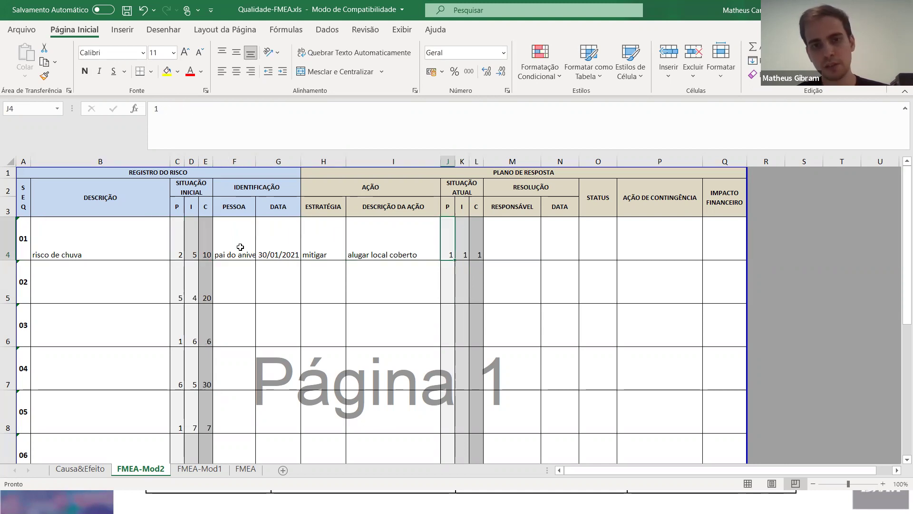
{"action": "key", "text": "Left"}
{"action": "key", "text": "Left"}
{"action": "key", "text": "Left"}
{"action": "key", "text": "Left"}
{"action": "key", "text": "Left"}
{"action": "key", "text": "Left"}
{"action": "key", "text": "Left"}
{"action": "key", "text": "Left"}
{"action": "key", "text": "Left"}
{"action": "key", "text": "Left"}
{"action": "key", "text": "Right"}
{"action": "key", "text": "Right"}
{"action": "key", "text": "Right"}
{"action": "key", "text": "Right"}
{"action": "key", "text": "Right"}
{"action": "key", "text": "Right"}
{"action": "key", "text": "Right"}
{"action": "key", "text": "Right"}
{"action": "key", "text": "Right"}
{"action": "key", "text": "Right"}
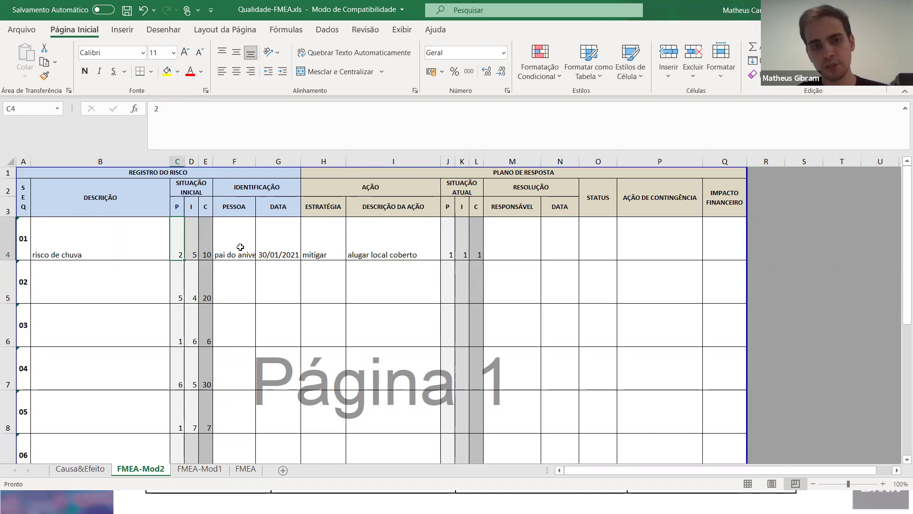
{"action": "key", "text": "Left"}
{"action": "key", "text": "Left"}
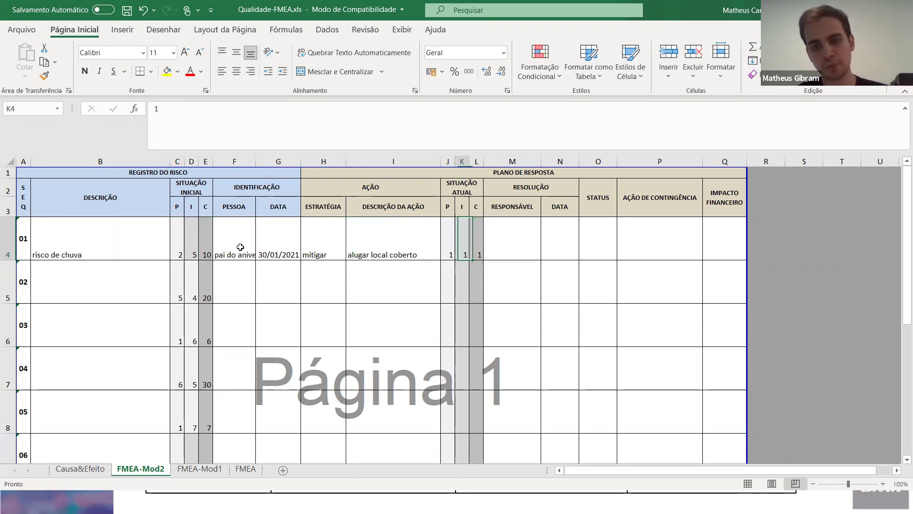
{"action": "key", "text": "Right"}
{"action": "key", "text": "Right"}
{"action": "key", "text": "Left"}
{"action": "key", "text": "Left"}
{"action": "key", "text": "Right"}
{"action": "key", "text": "Right"}
{"action": "key", "text": "Right"}
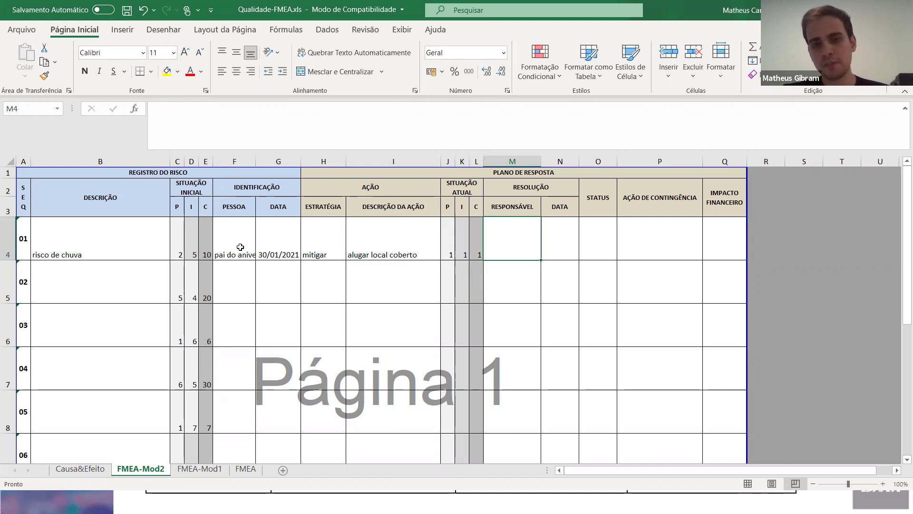
Fill risk 01's resolution with "gerente do projeto" as responsible and 30/05/2021 as date, and set its status to "concluida"
{"action": "type", "text": "do projeto"}
{"action": "key", "text": "Tab"}
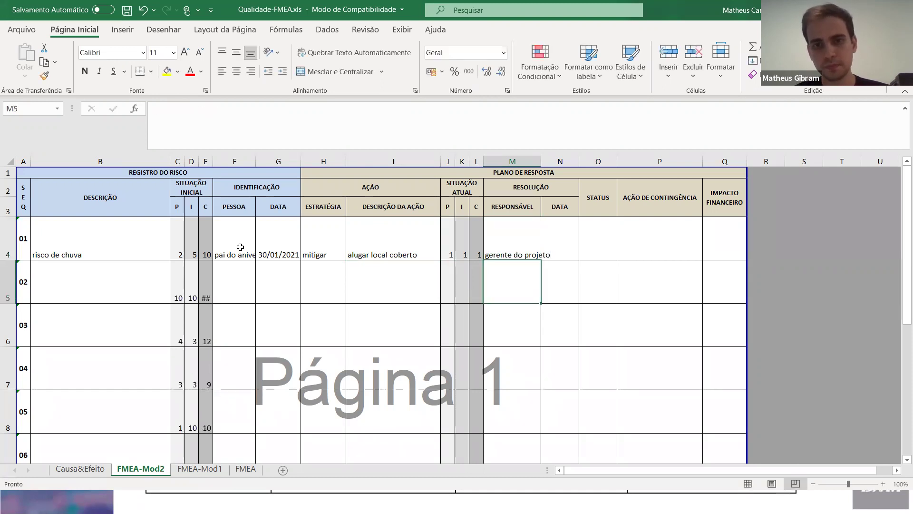
{"action": "type", "text": "30/05/2021"}
{"action": "key", "text": "Tab"}
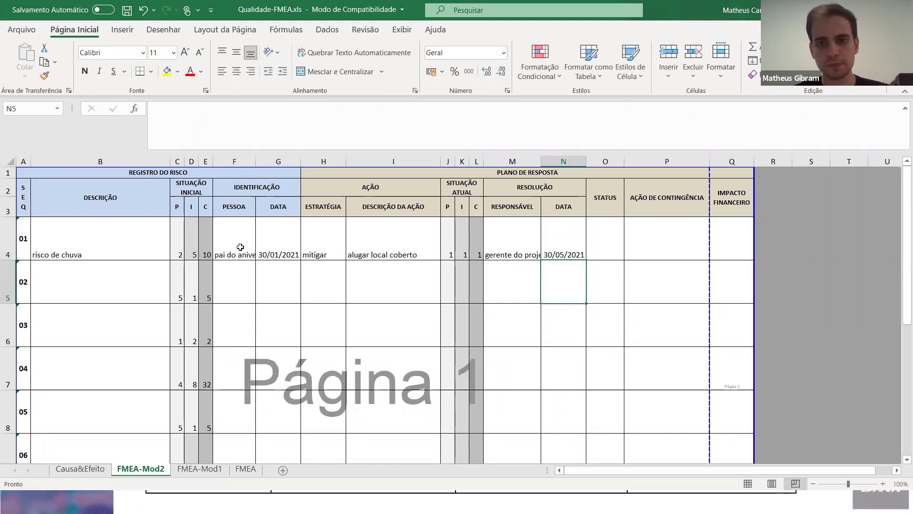
{"action": "type", "text": "conclu"}
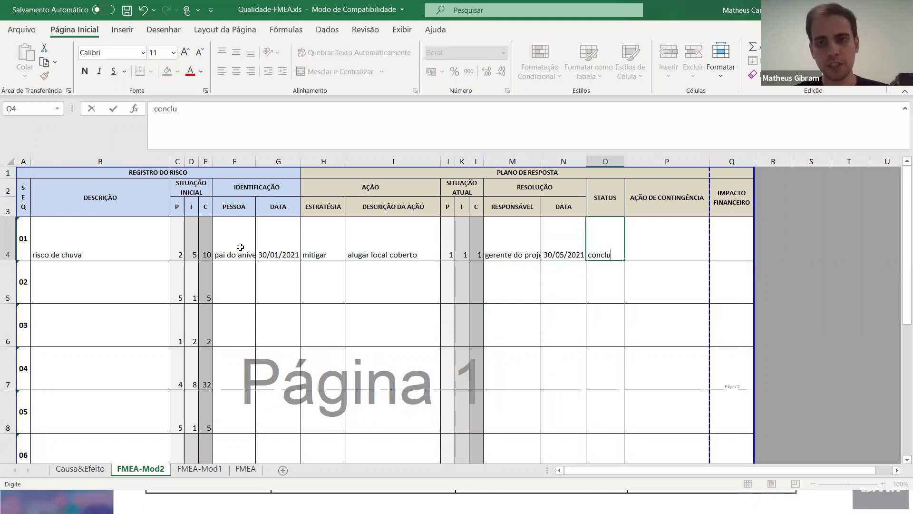
{"action": "key", "text": "Tab"}
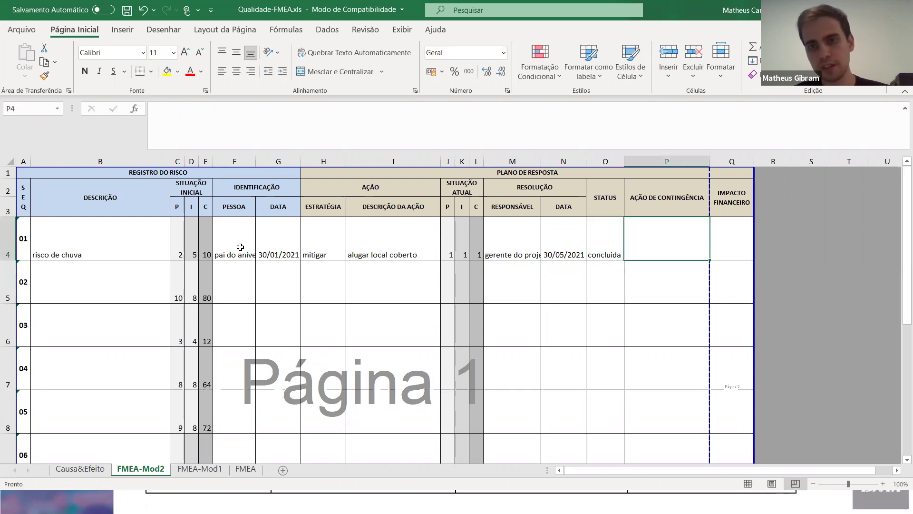
Examine risk 01's completed row 4 from the contingency action and financial impact cells back through the earlier entries
{"action": "key", "text": "Tab"}
{"action": "key", "text": "Left"}
{"action": "key", "text": "Left"}
{"action": "key", "text": "Left"}
{"action": "key", "text": "Left"}
{"action": "key", "text": "Left"}
{"action": "key", "text": "Left"}
{"action": "key", "text": "Left"}
{"action": "key", "text": "Left"}
{"action": "key", "text": "Left"}
{"action": "key", "text": "Left"}
{"action": "key", "text": "Left"}
{"action": "key", "text": "Left"}
{"action": "key", "text": "Left"}
{"action": "key", "text": "Left"}
{"action": "key", "text": "Left"}
{"action": "key", "text": "Left"}
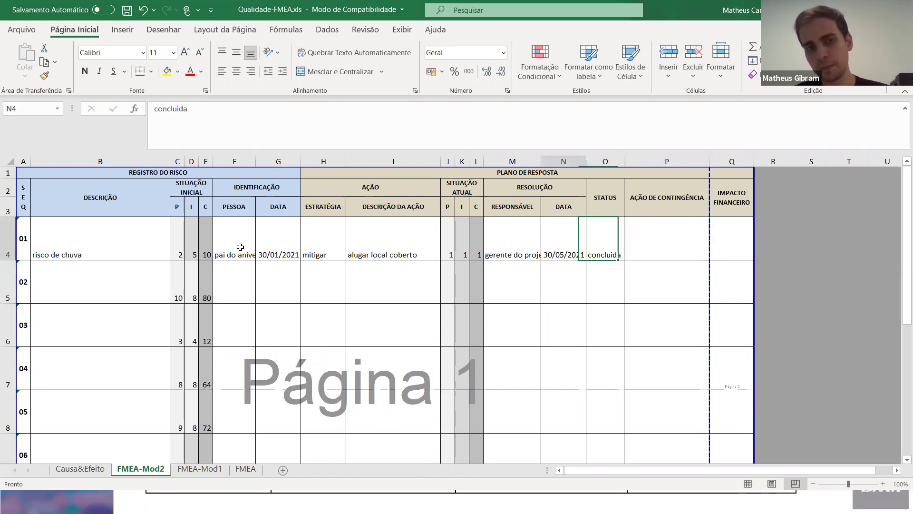
{"action": "key", "text": "Right"}
{"action": "key", "text": "Right"}
{"action": "key", "text": "Right"}
{"action": "key", "text": "Right"}
{"action": "key", "text": "Right"}
{"action": "key", "text": "Right"}
{"action": "key", "text": "Right"}
{"action": "key", "text": "Right"}
{"action": "key", "text": "Right"}
{"action": "key", "text": "Right"}
{"action": "key", "text": "Right"}
{"action": "key", "text": "Right"}
{"action": "key", "text": "Right"}
{"action": "key", "text": "Right"}
{"action": "key", "text": "Right"}
{"action": "key", "text": "Right"}
{"action": "key", "text": "Right"}
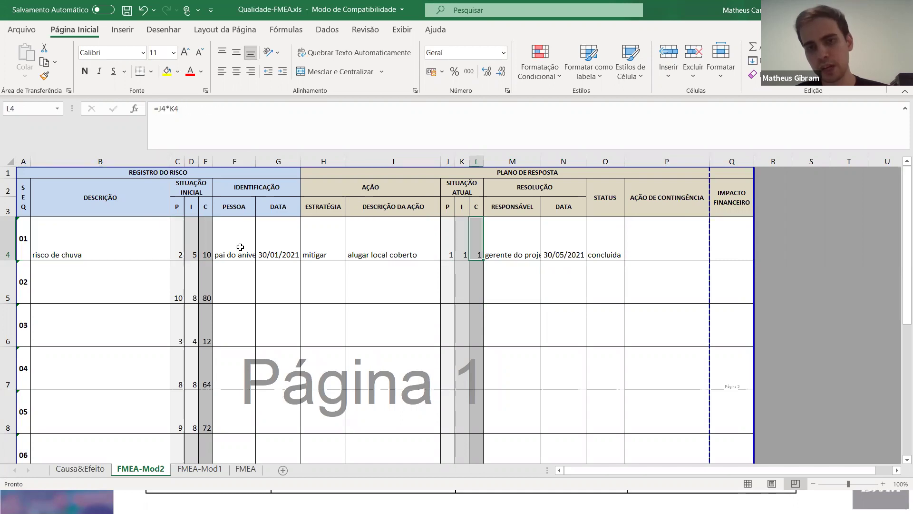
Review risk 01's row 4 entries between the current-situation values and the description, going back and forth
{"action": "key", "text": "Left"}
{"action": "key", "text": "Left"}
{"action": "key", "text": "Left"}
{"action": "key", "text": "Left"}
{"action": "key", "text": "Left"}
{"action": "key", "text": "Left"}
{"action": "key", "text": "Left"}
{"action": "key", "text": "Left"}
{"action": "key", "text": "Left"}
{"action": "key", "text": "Left"}
{"action": "key", "text": "Left"}
{"action": "key", "text": "Left"}
{"action": "key", "text": "Left"}
{"action": "key", "text": "Left"}
{"action": "key", "text": "Left"}
{"action": "key", "text": "Left"}
{"action": "key", "text": "Left"}
{"action": "key", "text": "Right"}
{"action": "key", "text": "Right"}
{"action": "key", "text": "Right"}
{"action": "key", "text": "Right"}
{"action": "key", "text": "Right"}
{"action": "key", "text": "Right"}
{"action": "key", "text": "Right"}
{"action": "key", "text": "Right"}
{"action": "key", "text": "Right"}
{"action": "key", "text": "Right"}
{"action": "key", "text": "Right"}
{"action": "key", "text": "Right"}
{"action": "key", "text": "Right"}
{"action": "key", "text": "Right"}
{"action": "key", "text": "Right"}
{"action": "key", "text": "Right"}
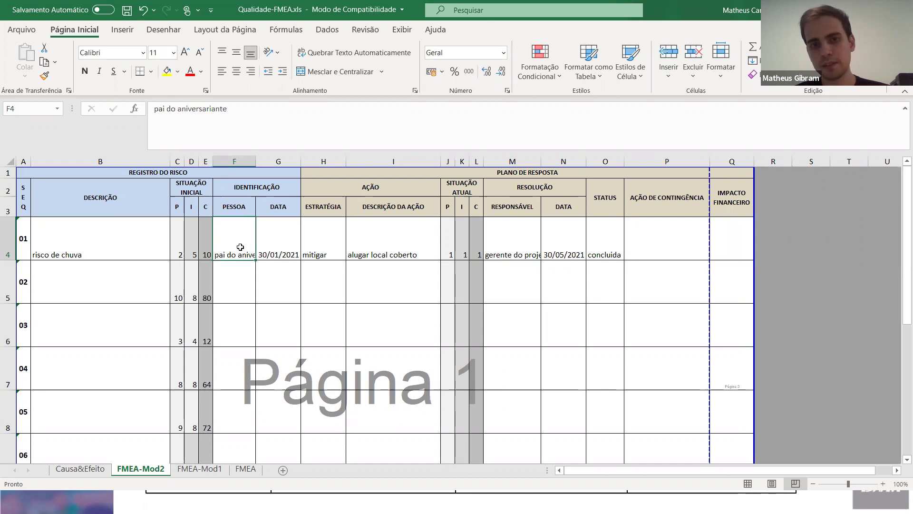
Trace risk 01's row 4 back through the action and identification entries to its description in B4
{"action": "key", "text": "Left"}
{"action": "key", "text": "Left"}
{"action": "key", "text": "Left"}
{"action": "key", "text": "Left"}
{"action": "key", "text": "Left"}
{"action": "key", "text": "Left"}
{"action": "key", "text": "Left"}
{"action": "key", "text": "Left"}
{"action": "key", "text": "Left"}
{"action": "key", "text": "Left"}
{"action": "key", "text": "Left"}
{"action": "key", "text": "Left"}
{"action": "key", "text": "Left"}
{"action": "key", "text": "Left"}
{"action": "key", "text": "Left"}
{"action": "key", "text": "Left"}
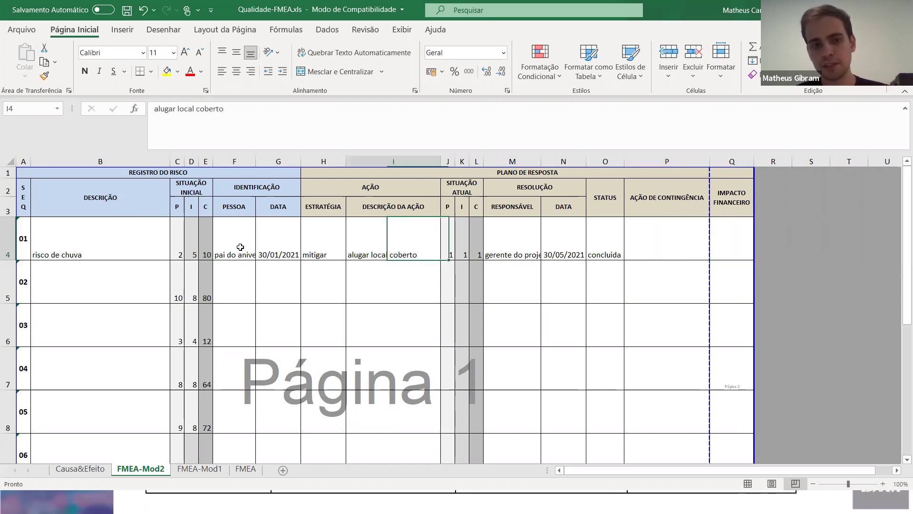
{"action": "key", "text": "Right"}
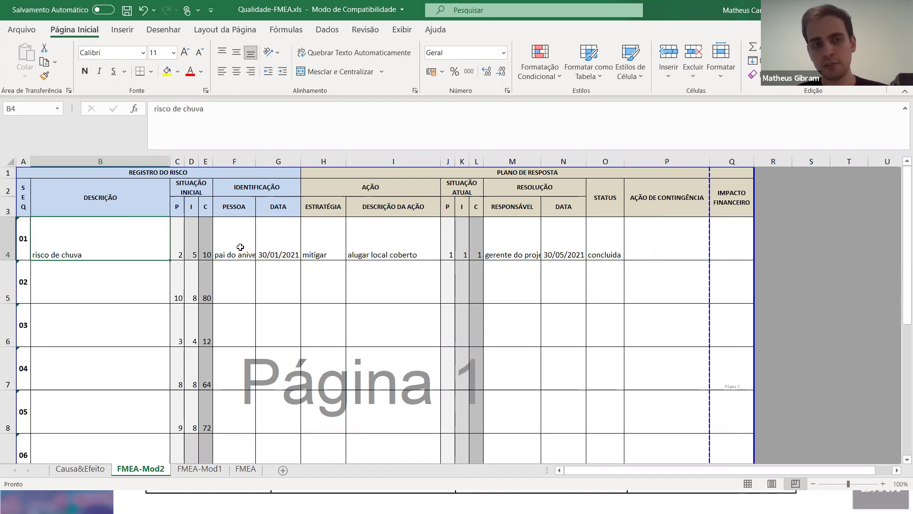
{"action": "key", "text": "Right"}
{"action": "key", "text": "Right"}
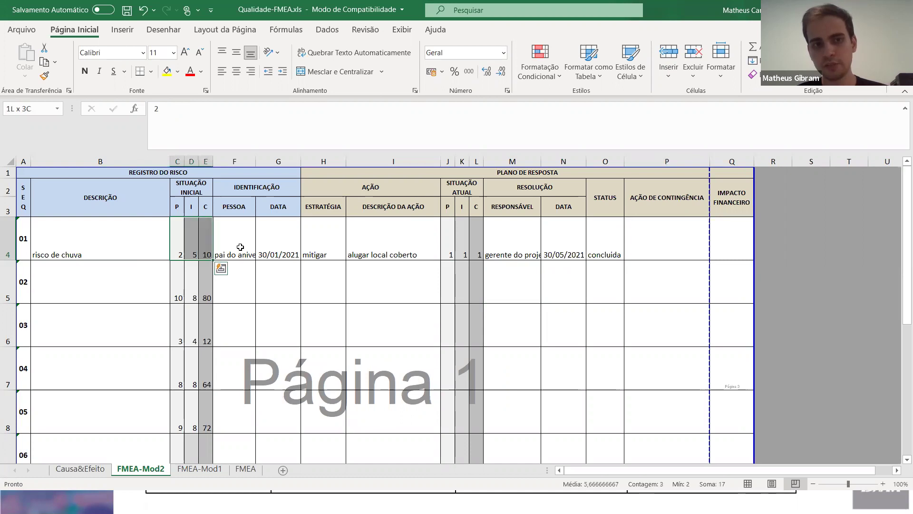
Examine risk 01's row 4 from the initial-situation values through the action and resolution entries to the status
{"action": "key", "text": "shift+Right"}
{"action": "key", "text": "shift+Right"}
{"action": "key", "text": "shift+Right"}
{"action": "key", "text": "shift+Right"}
{"action": "key", "text": "shift+Right"}
{"action": "key", "text": "shift+Right"}
{"action": "key", "text": "shift+Right"}
{"action": "key", "text": "shift+Right"}
{"action": "key", "text": "shift+Right"}
{"action": "key", "text": "shift+Right"}
{"action": "key", "text": "shift+Right"}
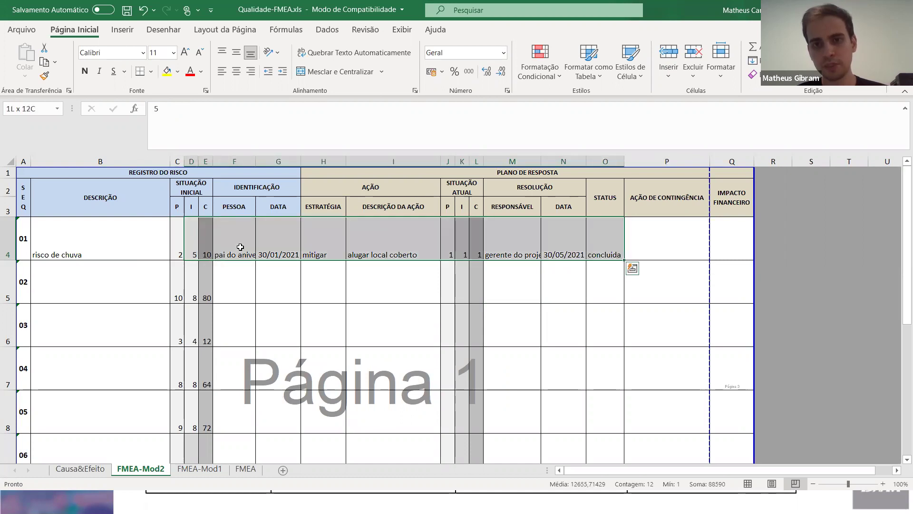
{"action": "key", "text": "Right"}
{"action": "key", "text": "Right"}
{"action": "key", "text": "Right"}
{"action": "key", "text": "Right"}
{"action": "key", "text": "Right"}
{"action": "key", "text": "Right"}
{"action": "key", "text": "Right"}
{"action": "key", "text": "Right"}
{"action": "key", "text": "Right"}
{"action": "key", "text": "Right"}
{"action": "key", "text": "Right"}
{"action": "key", "text": "Right"}
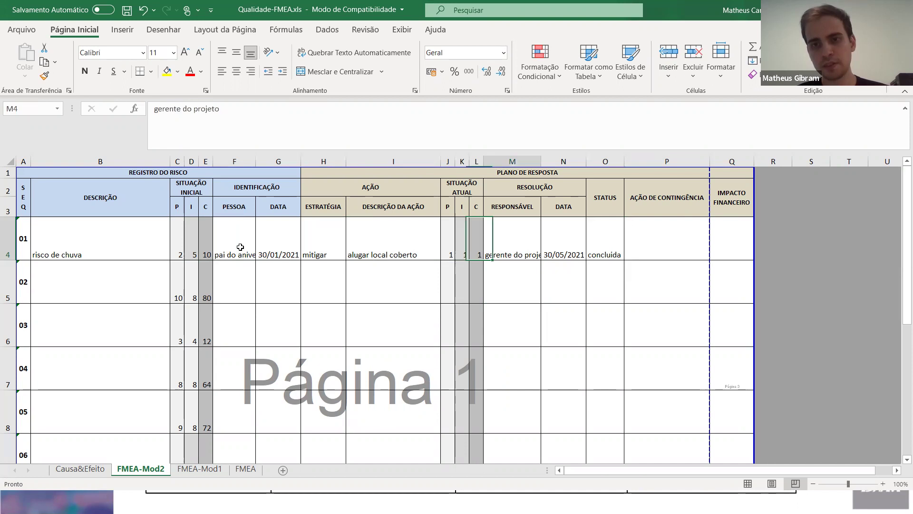
Highlight risk 01's contingency action and financial impact cells P4:Q4 and compare them with the current-situation C value
{"action": "key", "text": "shift+Right"}
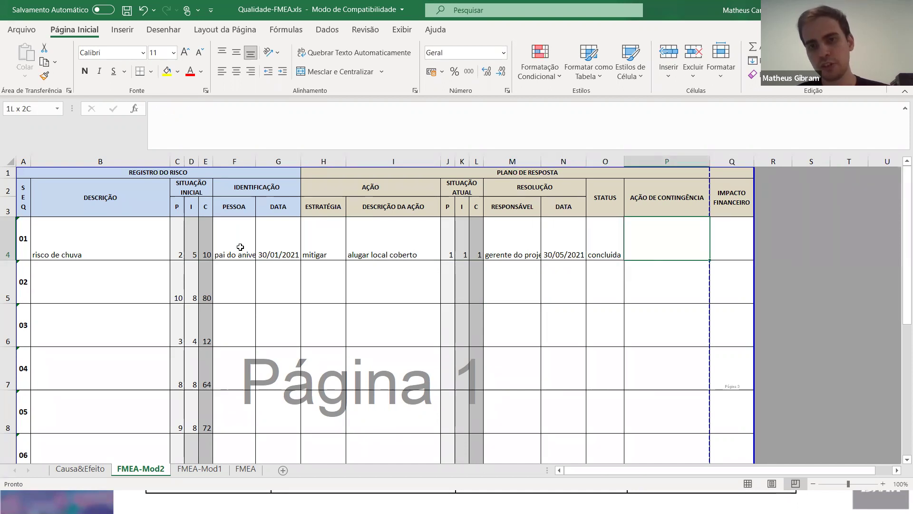
{"action": "key", "text": "shift+Left"}
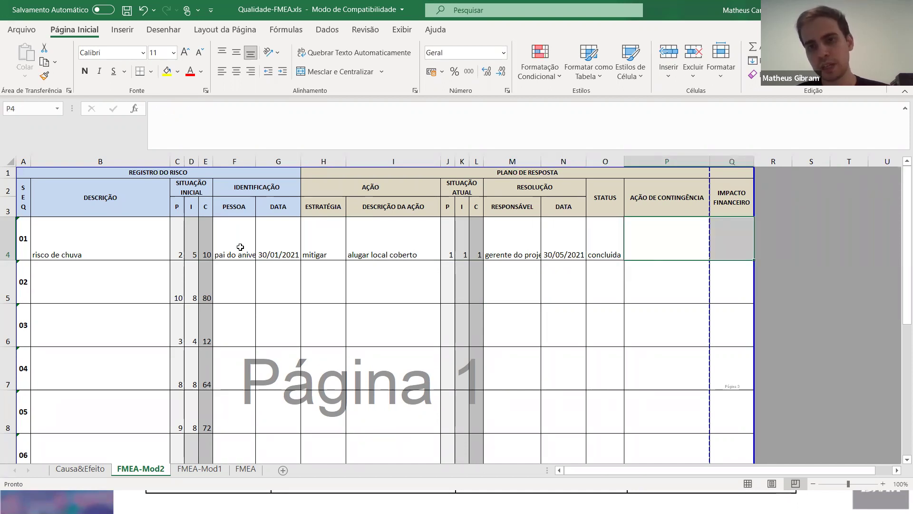
{"action": "key", "text": "Left"}
{"action": "key", "text": "Right"}
{"action": "key", "text": "shift+Right"}
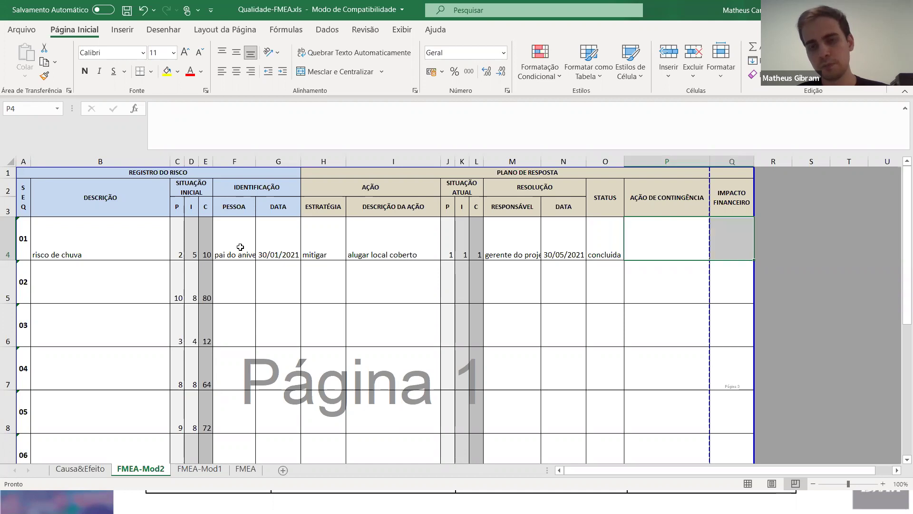
{"action": "key", "text": "Left"}
{"action": "key", "text": "Left"}
{"action": "key", "text": "Left"}
{"action": "key", "text": "Left"}
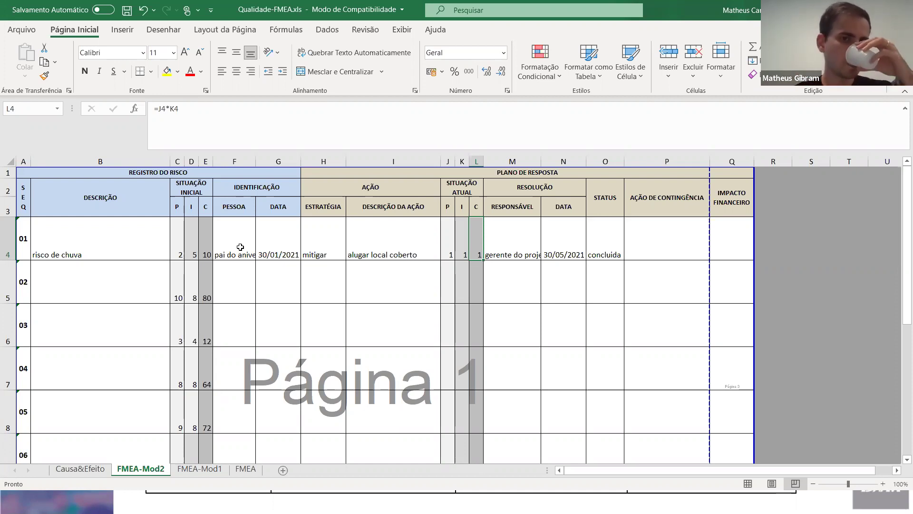
Recap risk 01's full row 4 from the description through the financial impact cell, ending back at cell A1
{"action": "key", "text": "Left"}
{"action": "key", "text": "Left"}
{"action": "key", "text": "Left"}
{"action": "key", "text": "Left"}
{"action": "key", "text": "Left"}
{"action": "key", "text": "Left"}
{"action": "key", "text": "Left"}
{"action": "key", "text": "Left"}
{"action": "key", "text": "Left"}
{"action": "key", "text": "Left"}
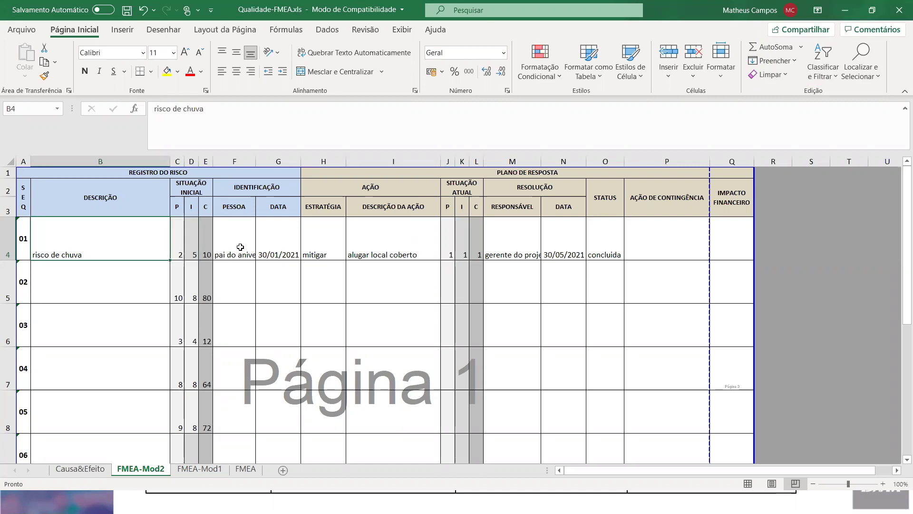
{"action": "key", "text": "Right"}
{"action": "key", "text": "Right"}
{"action": "key", "text": "Right"}
{"action": "key", "text": "Right"}
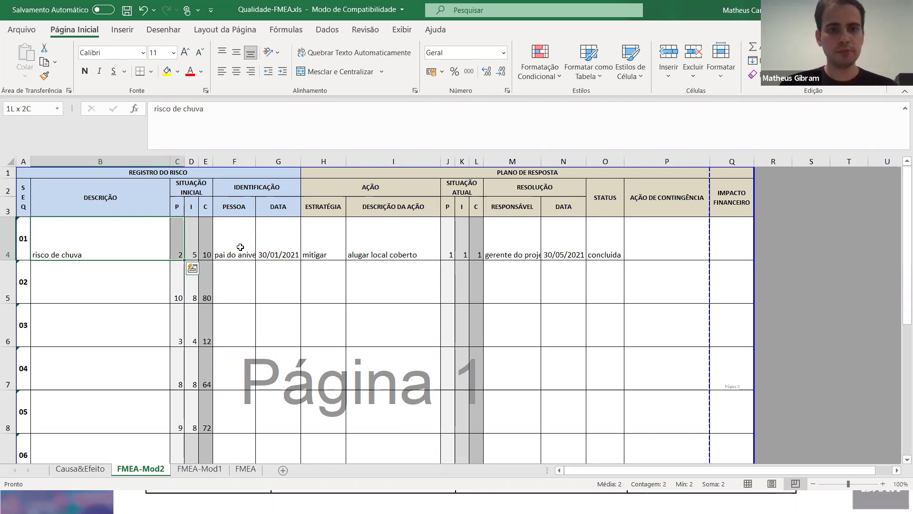
{"action": "key", "text": "shift+Right"}
{"action": "key", "text": "shift+Right"}
{"action": "key", "text": "shift+Right"}
{"action": "key", "text": "shift+Right"}
{"action": "key", "text": "shift+Right"}
{"action": "key", "text": "shift+Right"}
{"action": "key", "text": "shift+Right"}
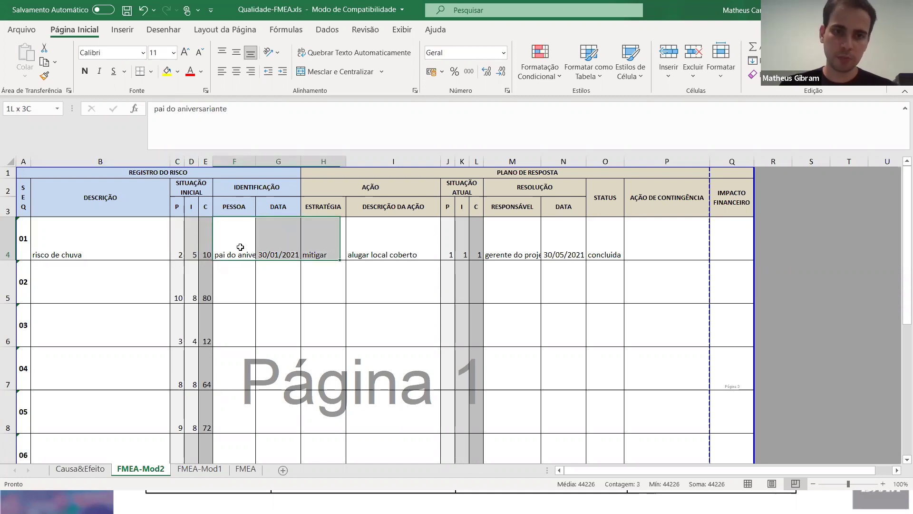
{"action": "key", "text": "shift+Right"}
{"action": "key", "text": "shift+Right"}
{"action": "key", "text": "shift+Right"}
{"action": "key", "text": "shift+Right"}
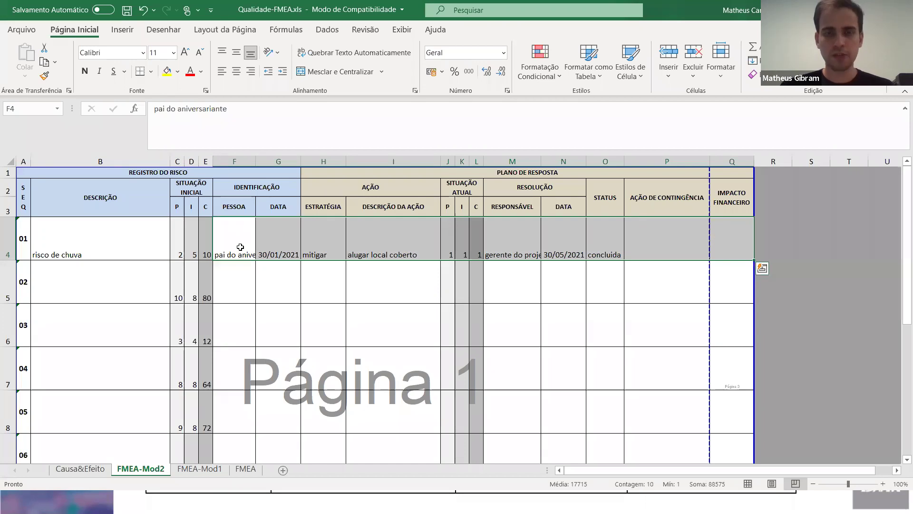
{"action": "key", "text": "ctrl+Home"}
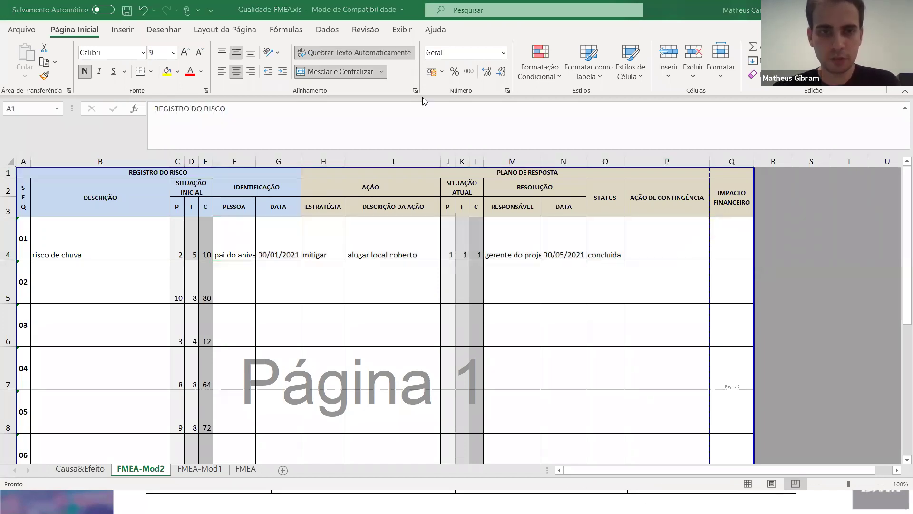
Check the FMEA-Mod1 sheet, switch to the FMEA sheet, and examine its current controls and component name columns
{"action": "left_click", "coordinate": [201, 469]}
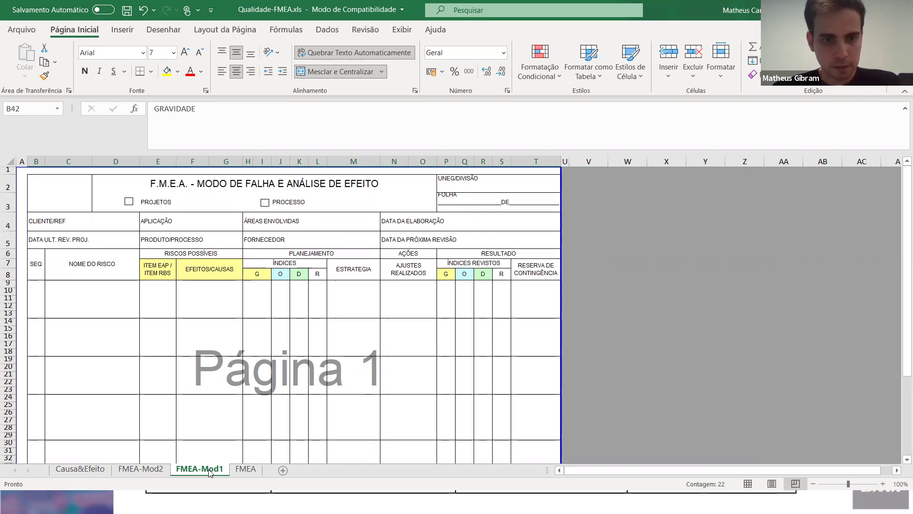
{"action": "left_click", "coordinate": [240, 469]}
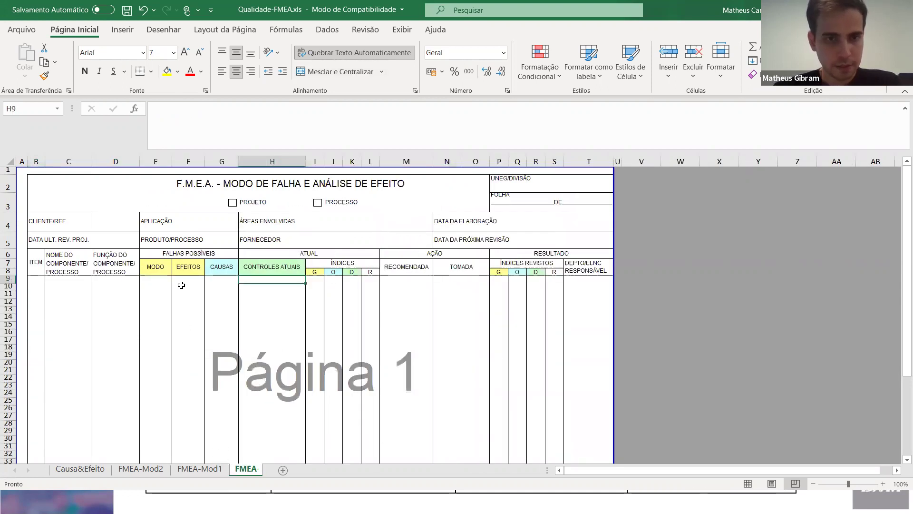
{"action": "left_click", "coordinate": [257, 265]}
{"action": "left_click", "coordinate": [257, 288]}
{"action": "left_click", "coordinate": [245, 265]}
{"action": "left_click", "coordinate": [245, 287]}
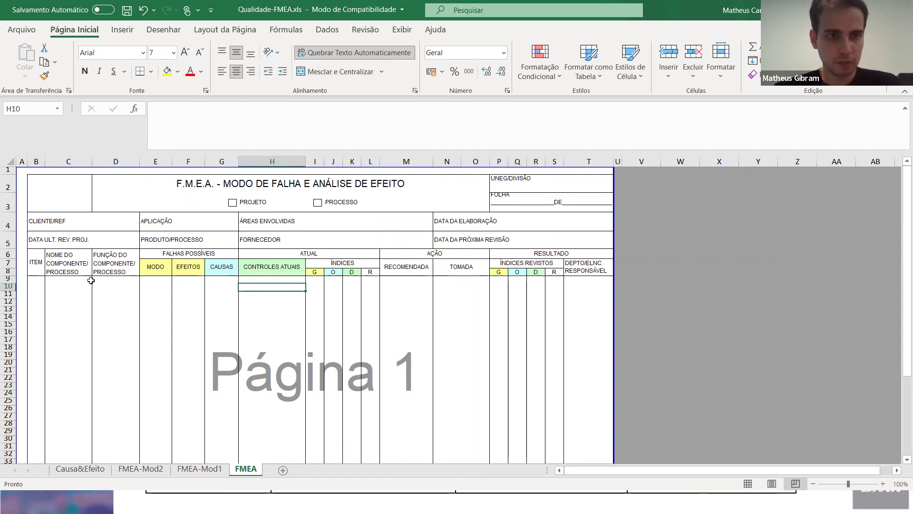
{"action": "left_click", "coordinate": [73, 287]}
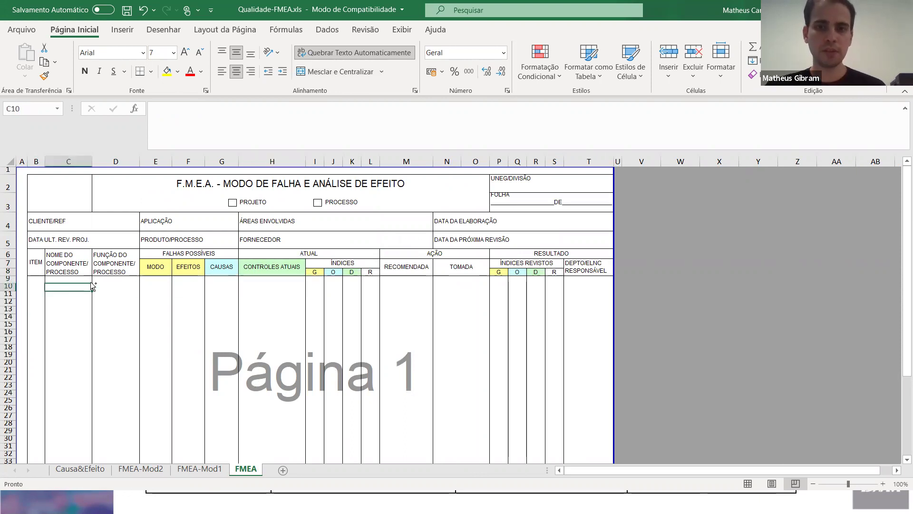
Enlarge the FMEA sheet to 130% and compare its form layout with the FMEA-Mod2 sheet
{"action": "scroll", "coordinate": [92, 286], "scroll_direction": "up", "scroll_amount": 1, "text": "ctrl"}
{"action": "scroll", "coordinate": [91, 282], "scroll_direction": "up", "scroll_amount": 1, "text": "ctrl"}
{"action": "scroll", "coordinate": [91, 282], "scroll_direction": "down", "scroll_amount": 1}
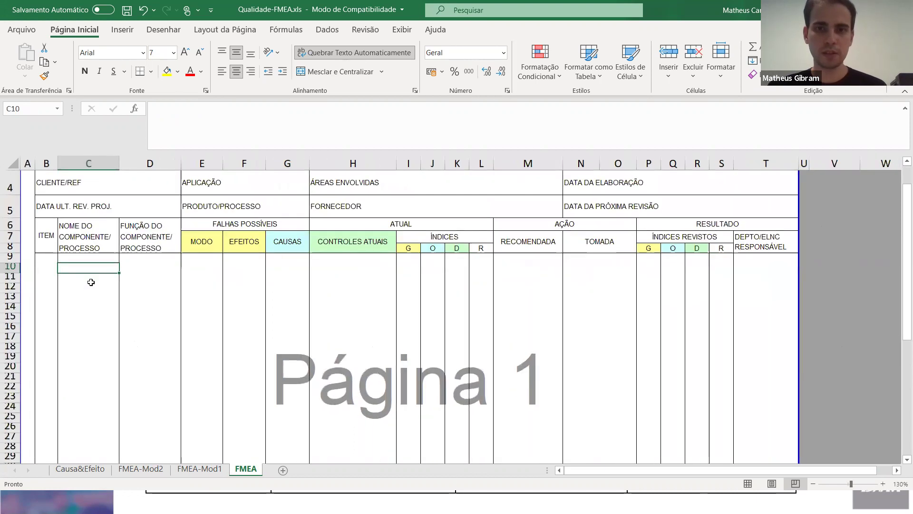
{"action": "scroll", "coordinate": [91, 282], "scroll_direction": "up", "scroll_amount": 1}
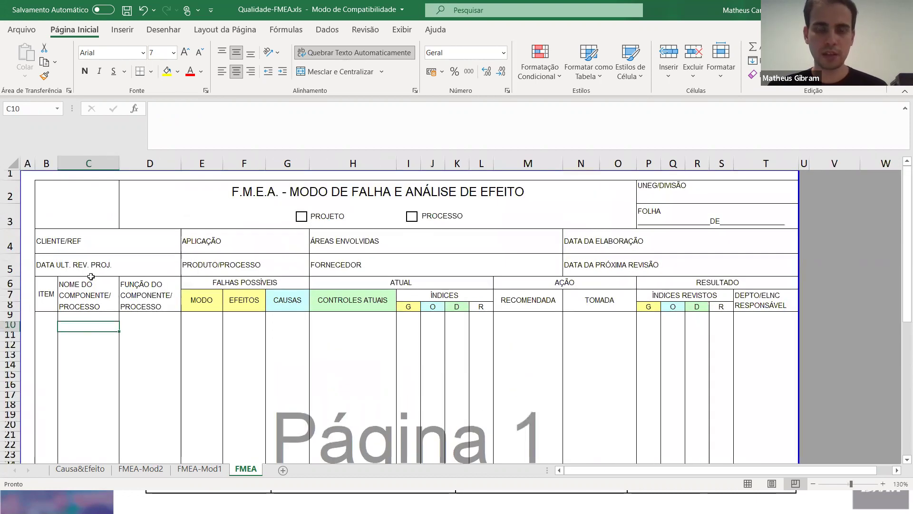
{"action": "left_click", "coordinate": [132, 469]}
{"action": "left_click", "coordinate": [246, 470]}
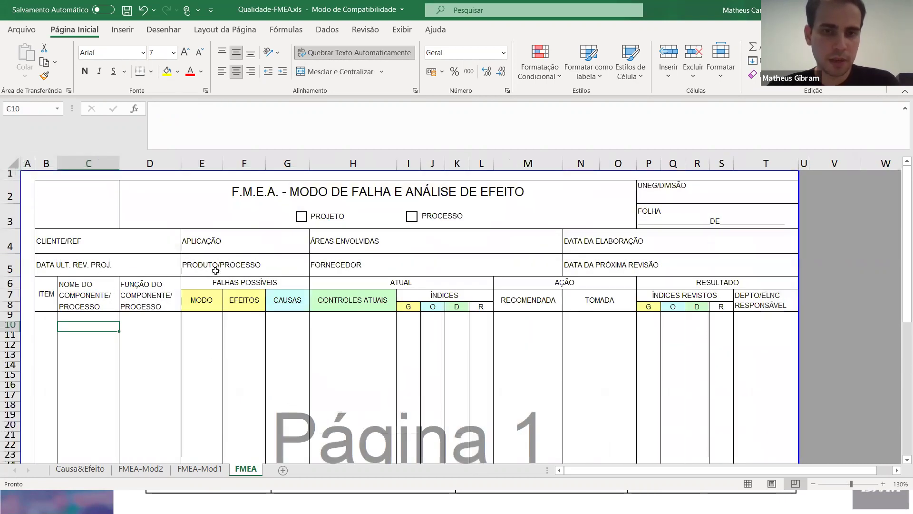
{"action": "key", "text": "Up"}
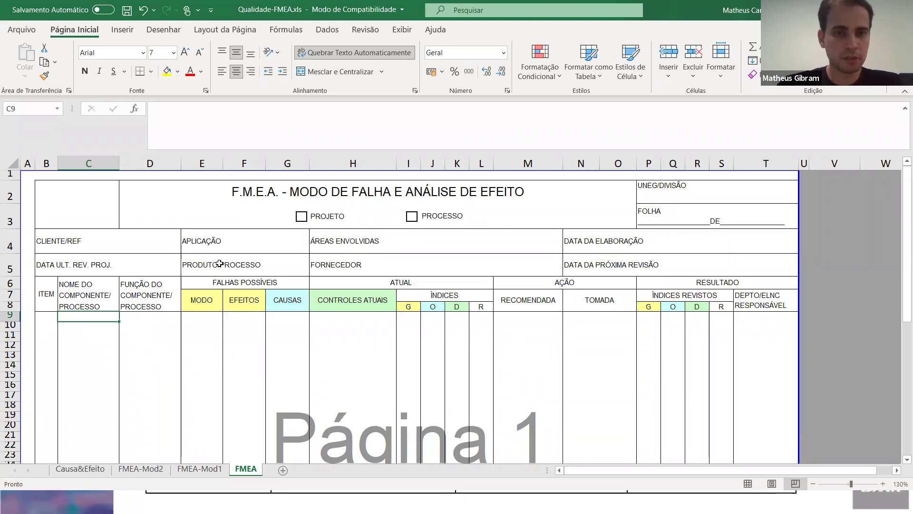
Mark the PROCESSO box in the FMEA form header with an x
{"action": "left_click", "coordinate": [412, 216]}
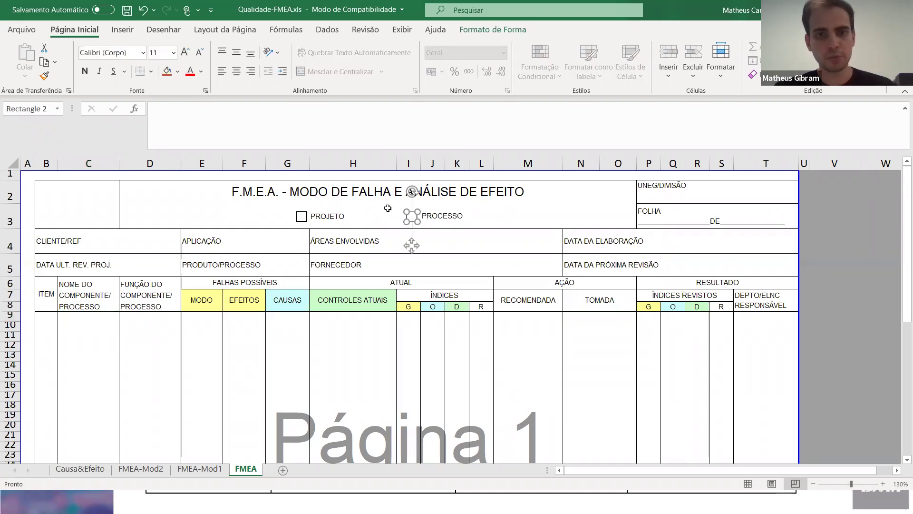
{"action": "left_click", "coordinate": [421, 216]}
{"action": "left_click", "coordinate": [411, 215]}
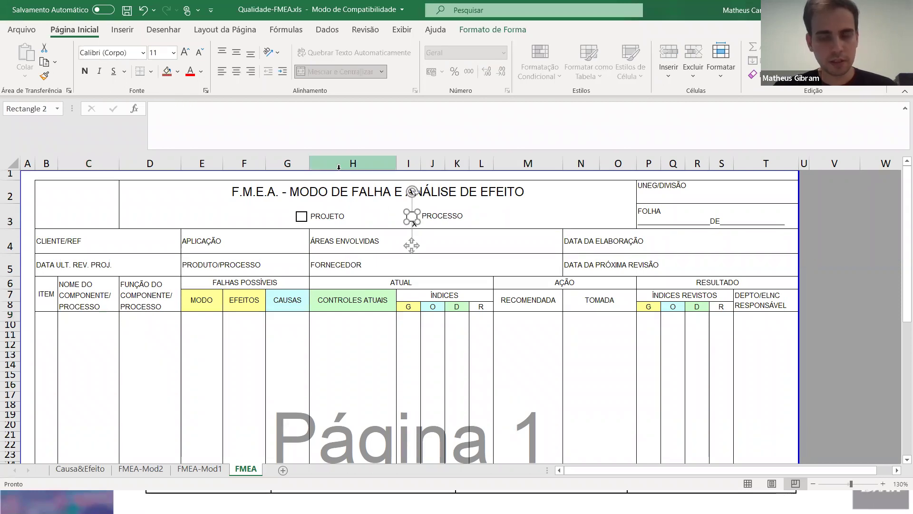
{"action": "left_click", "coordinate": [518, 281]}
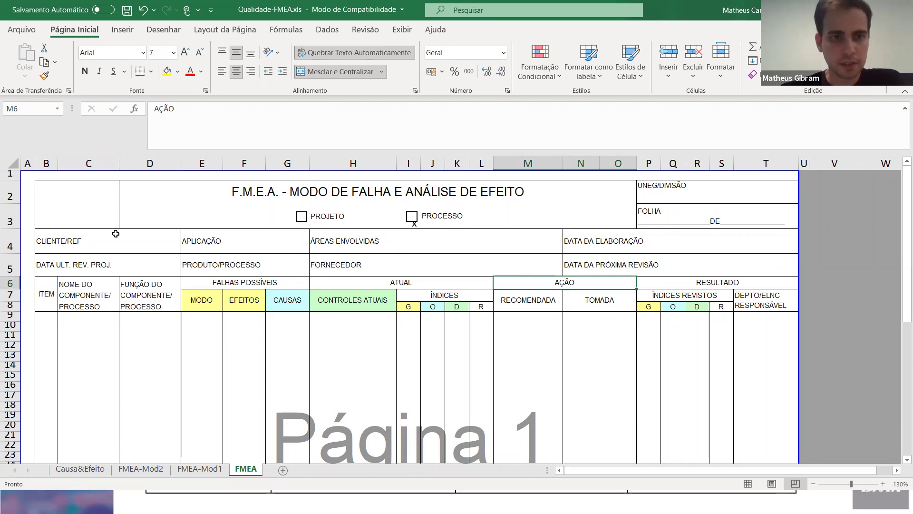
Examine the FMEA table's item, component name and current controls columns in the rows starting at row 9
{"action": "scroll", "coordinate": [100, 250], "scroll_direction": "down", "scroll_amount": 2}
{"action": "left_click_drag", "start_coordinate": [47, 200], "coordinate": [48, 323]}
{"action": "left_click_drag", "start_coordinate": [93, 197], "coordinate": [85, 317]}
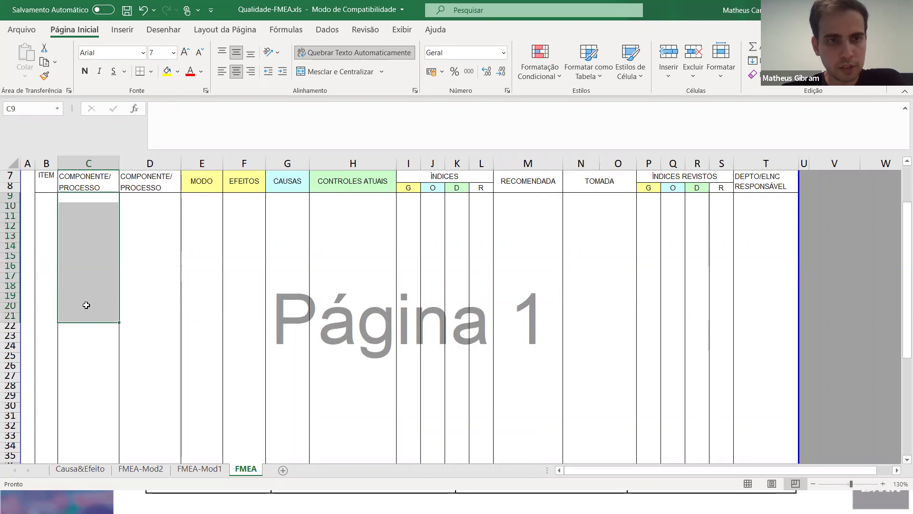
{"action": "scroll", "coordinate": [85, 314], "scroll_direction": "up", "scroll_amount": 2}
{"action": "scroll", "coordinate": [95, 305], "scroll_direction": "down", "scroll_amount": 1}
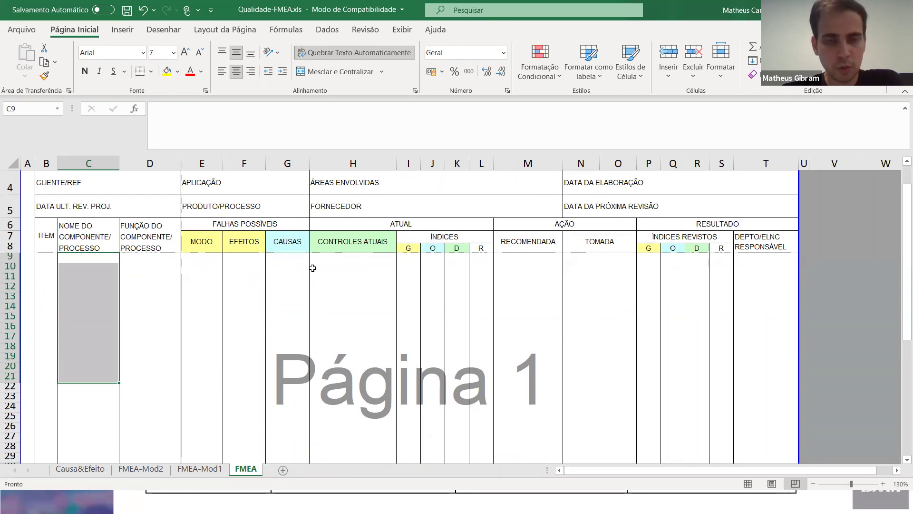
{"action": "left_click", "coordinate": [350, 262]}
{"action": "double_click", "coordinate": [350, 259]}
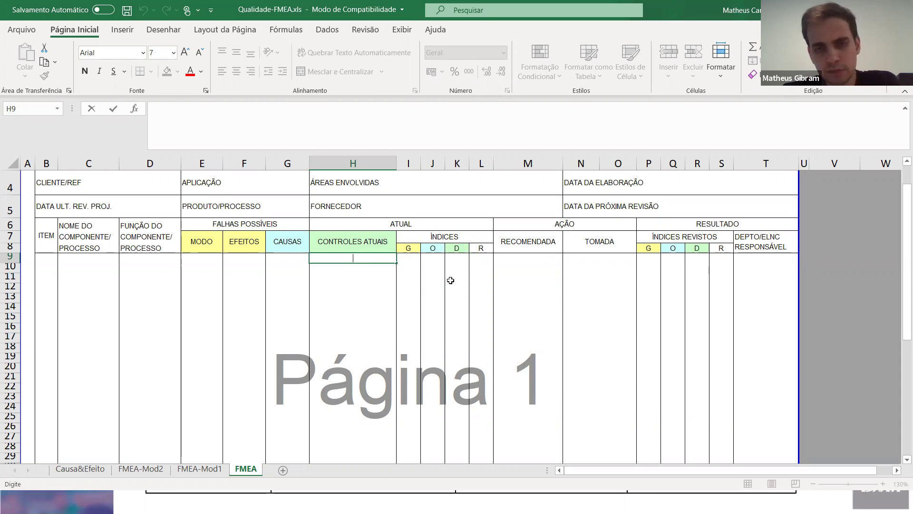
{"action": "left_click", "coordinate": [465, 286]}
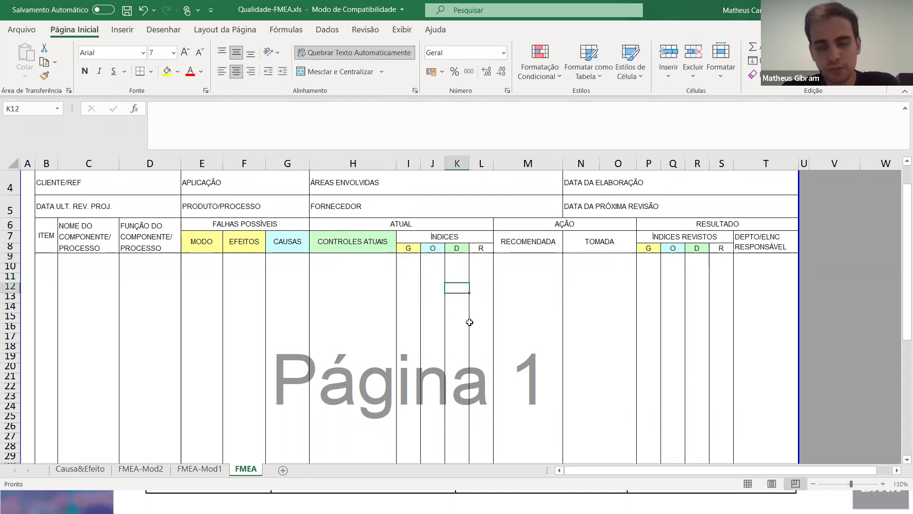
Examine the severity, occurrence, detection and risk scales below the table and the current G, O and D index columns
{"action": "scroll", "coordinate": [471, 312], "scroll_direction": "down", "scroll_amount": 5}
{"action": "scroll", "coordinate": [471, 311], "scroll_direction": "down", "scroll_amount": 3}
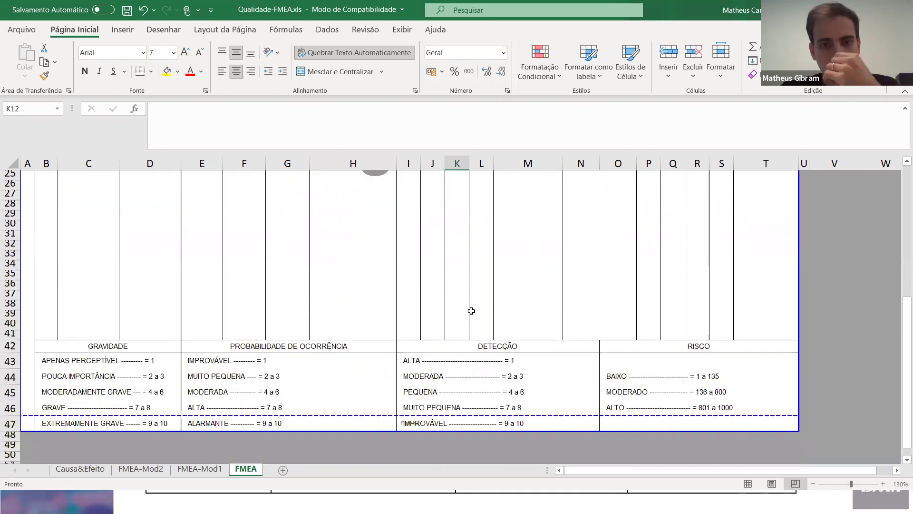
{"action": "scroll", "coordinate": [472, 310], "scroll_direction": "up", "scroll_amount": 9}
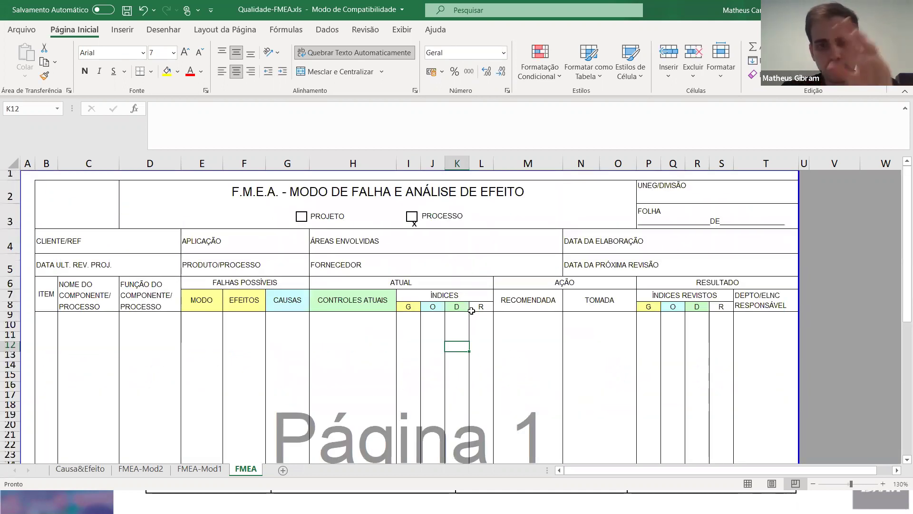
{"action": "left_click", "coordinate": [451, 317]}
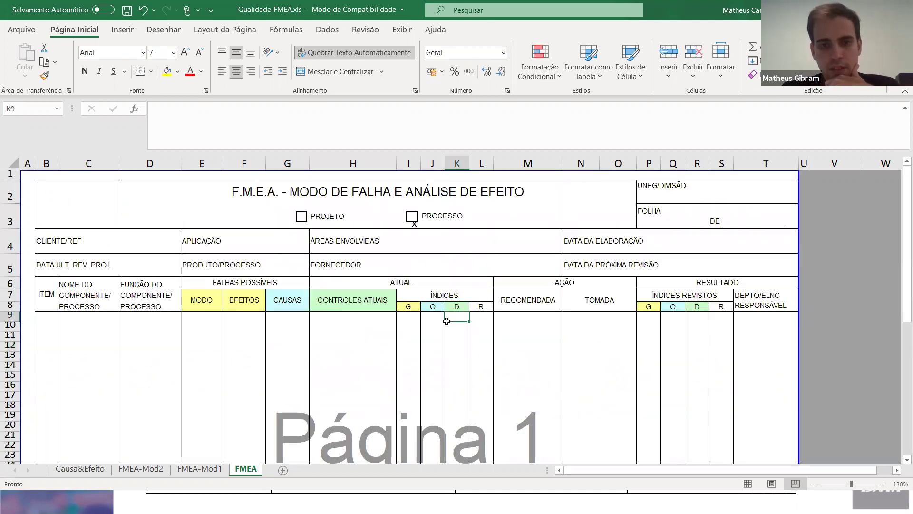
{"action": "left_click", "coordinate": [412, 316]}
{"action": "left_click_drag", "start_coordinate": [412, 316], "coordinate": [462, 316]}
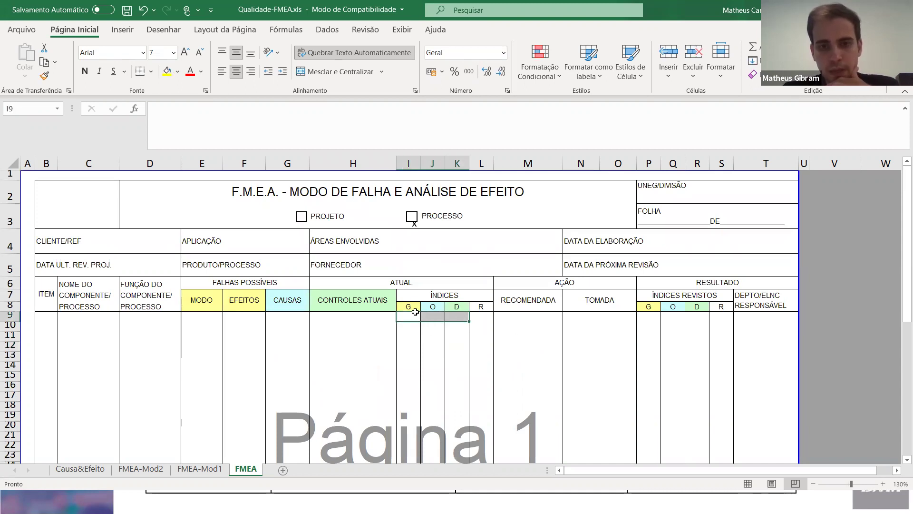
{"action": "left_click_drag", "start_coordinate": [411, 306], "coordinate": [456, 311]}
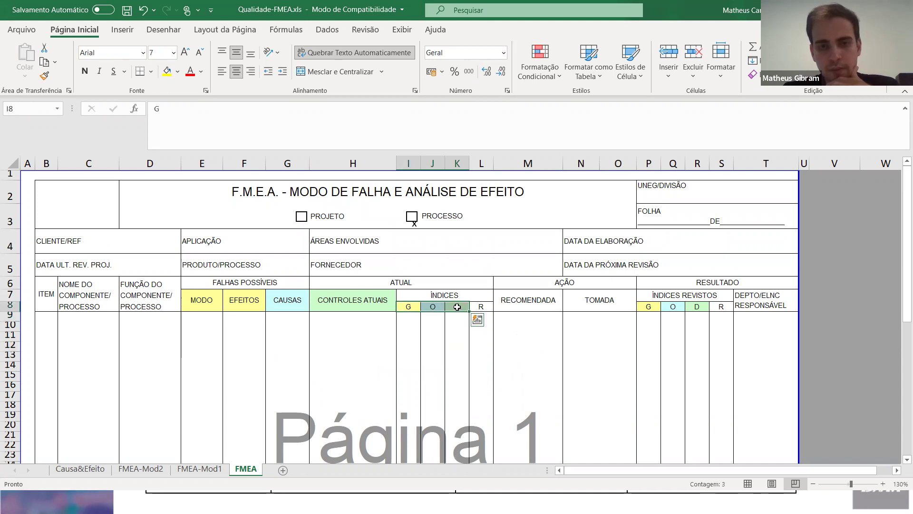
Examine the GRAVIDADE, PROBABILIDADE DE OCORRÊNCIA and DETECÇÃO scale headings in row 42 of the FMEA sheet
{"action": "scroll", "coordinate": [457, 310], "scroll_direction": "down", "scroll_amount": 4}
{"action": "scroll", "coordinate": [458, 310], "scroll_direction": "down", "scroll_amount": 3}
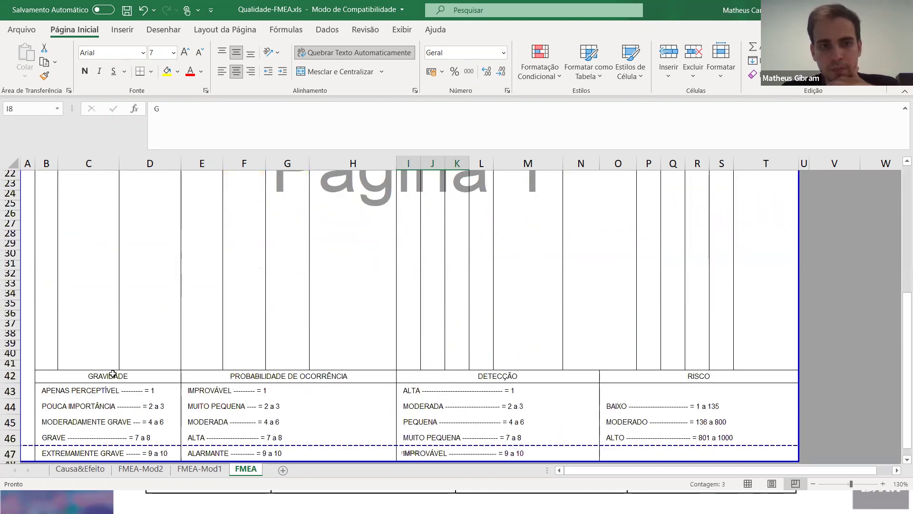
{"action": "left_click", "coordinate": [114, 375]}
{"action": "left_click", "coordinate": [269, 374]}
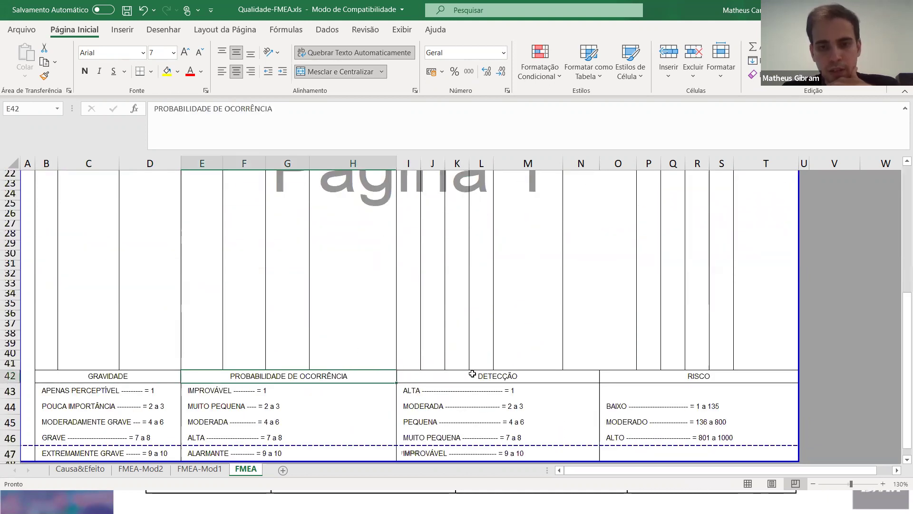
{"action": "left_click", "coordinate": [490, 374]}
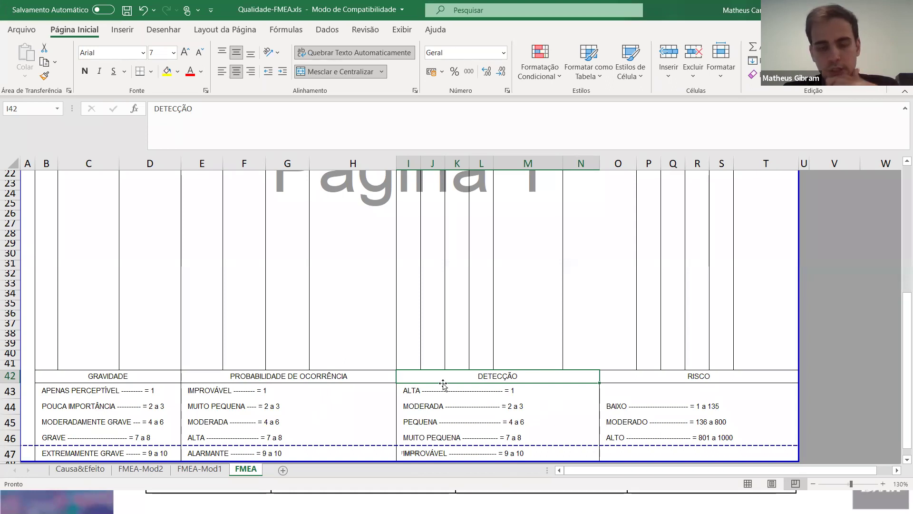
{"action": "scroll", "coordinate": [474, 354], "scroll_direction": "up", "scroll_amount": 7}
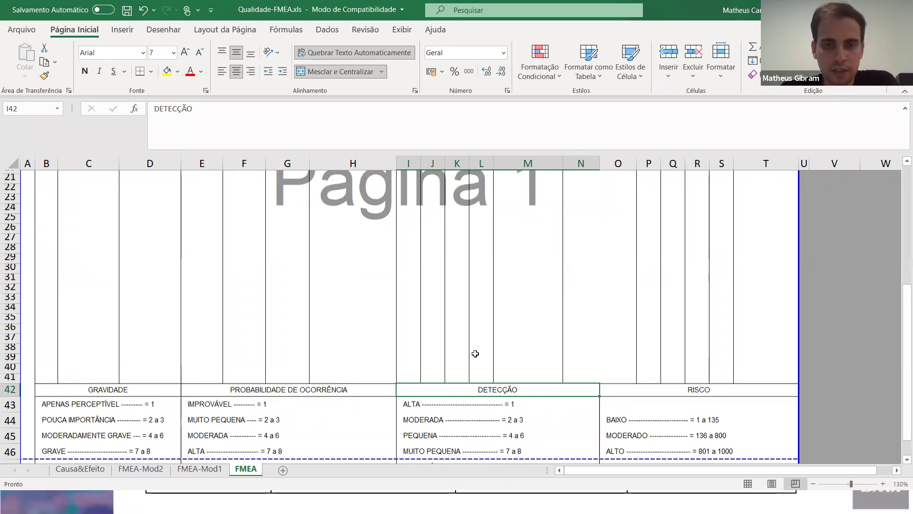
Enter "manual (operario grita que a maquina parou)" as the current control in row 9 of the FMEA table
{"action": "left_click", "coordinate": [353, 320]}
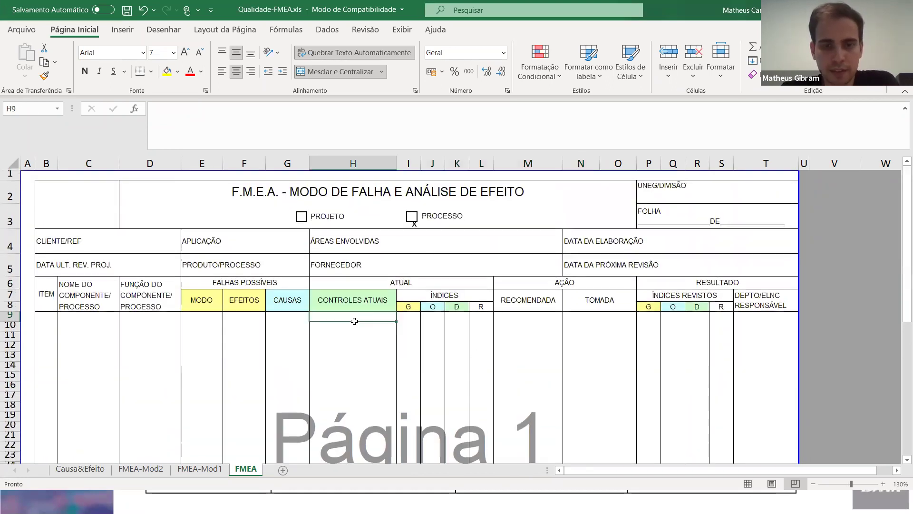
{"action": "double_click", "coordinate": [360, 316]}
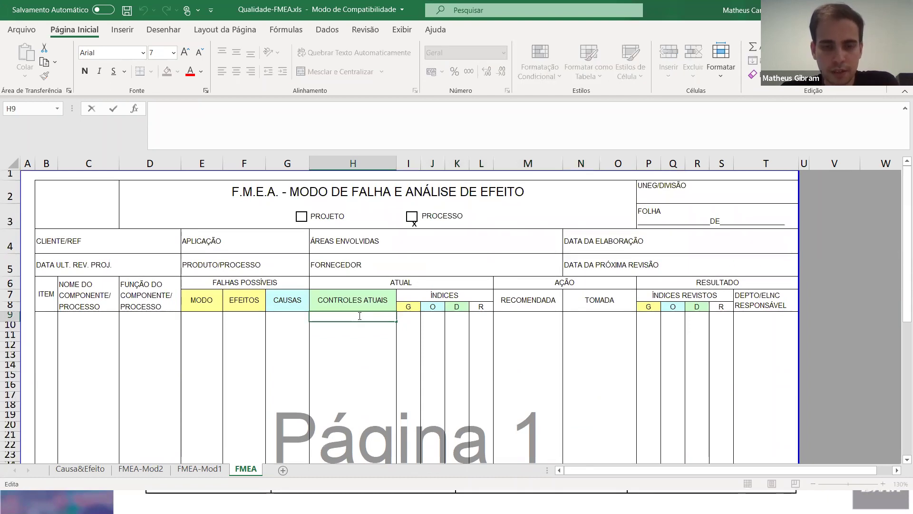
{"action": "type", "text": "manua"}
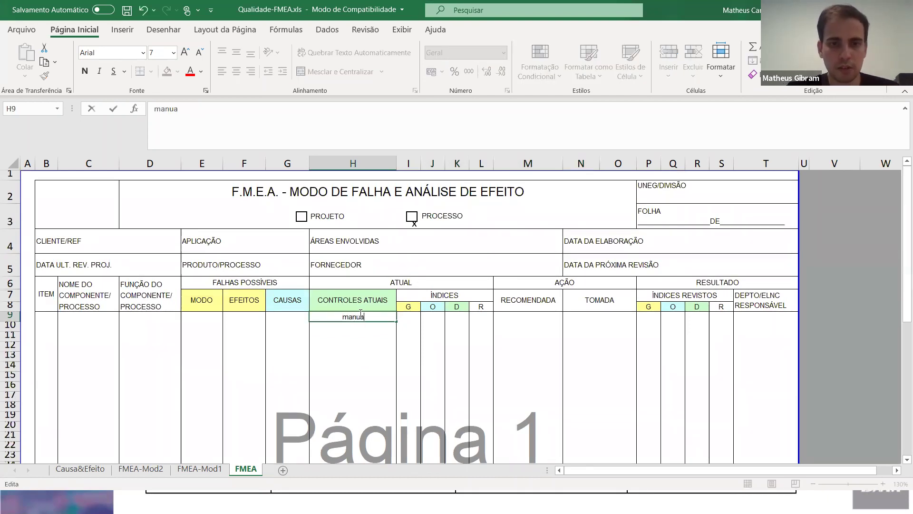
{"action": "type", "text": "l (operario grita que a"}
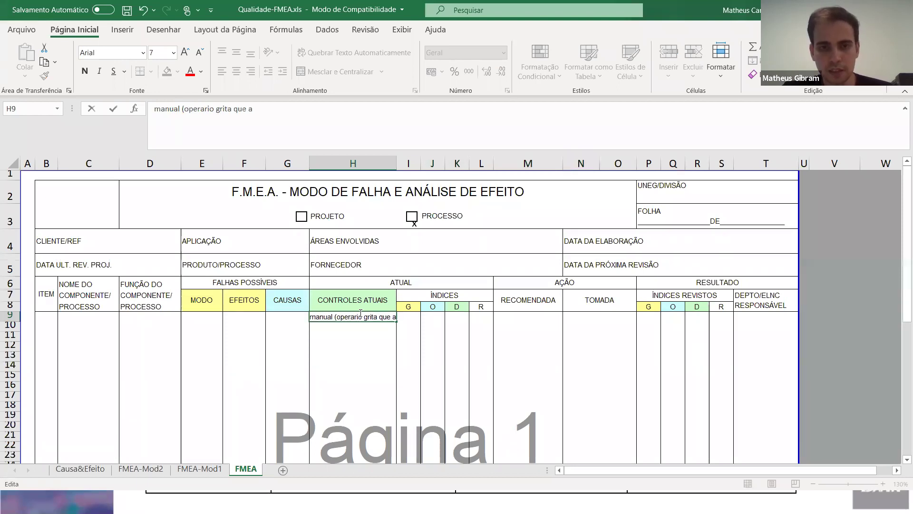
{"action": "type", "text": " maquina "}
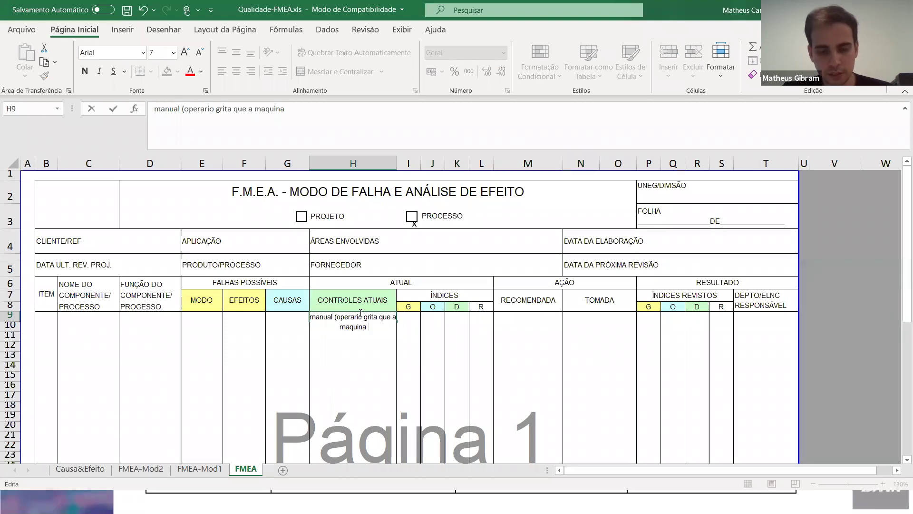
{"action": "type", "text": "parou)"}
{"action": "key", "text": "Return"}
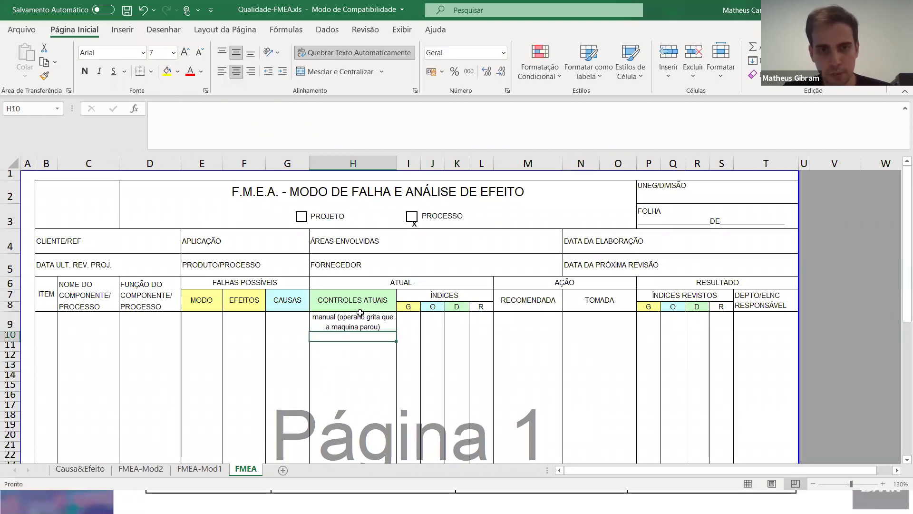
{"action": "left_click", "coordinate": [361, 314]}
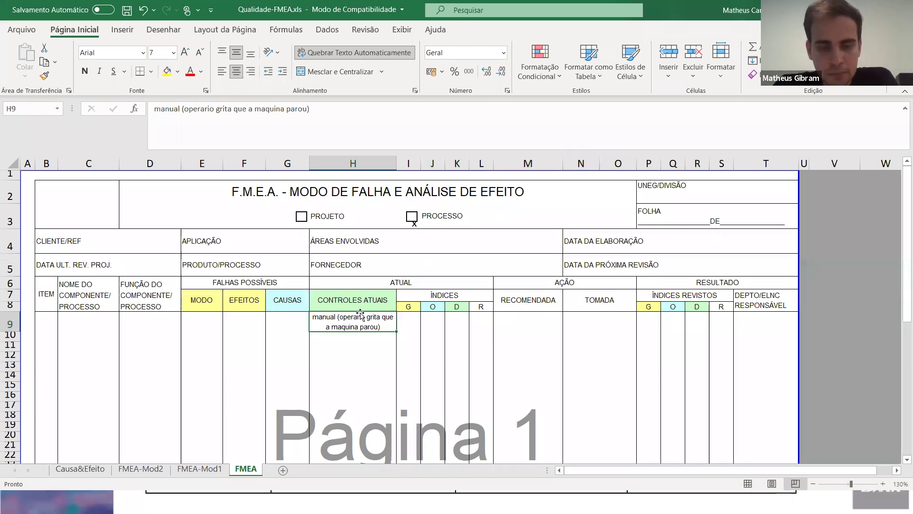
Consult the rating scales and rate row 9's current indices as G 4, O 5 and D 8
{"action": "key", "text": "Tab"}
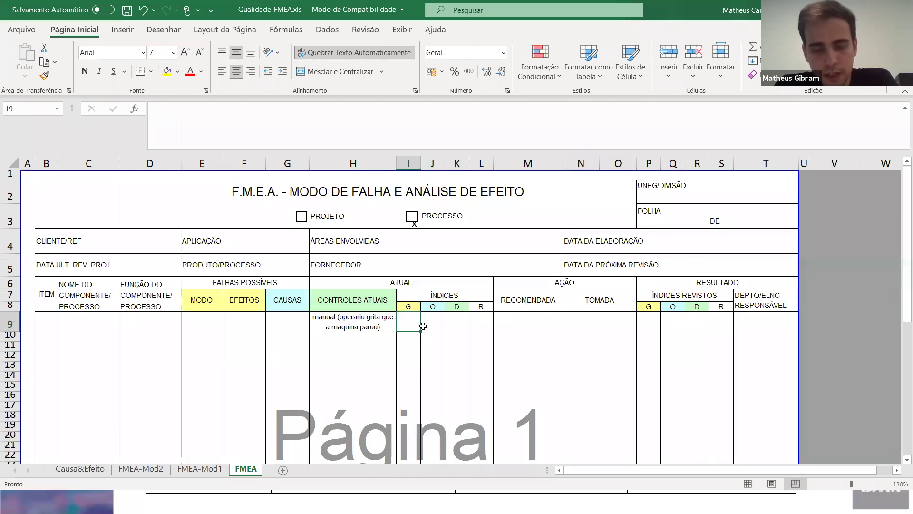
{"action": "left_click", "coordinate": [433, 326]}
{"action": "scroll", "coordinate": [433, 326], "scroll_direction": "down", "scroll_amount": 6}
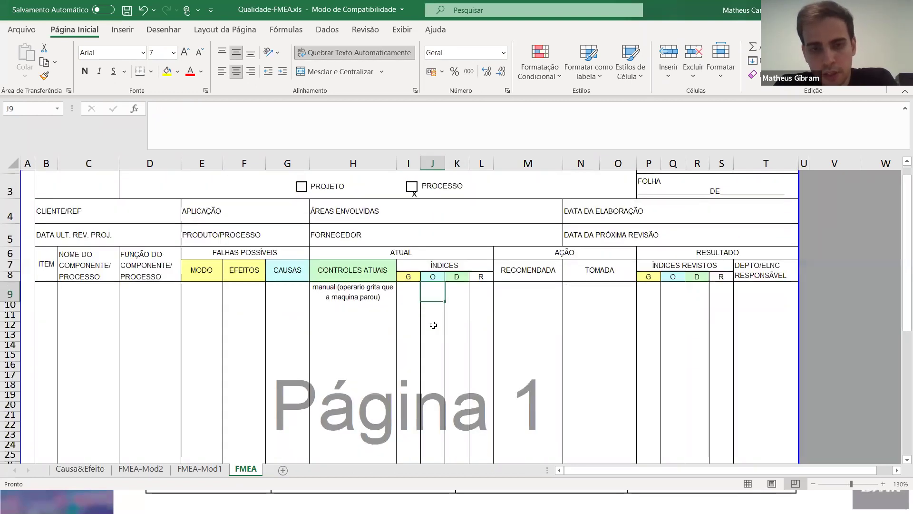
{"action": "scroll", "coordinate": [409, 334], "scroll_direction": "up", "scroll_amount": 3}
{"action": "scroll", "coordinate": [409, 335], "scroll_direction": "up", "scroll_amount": 2}
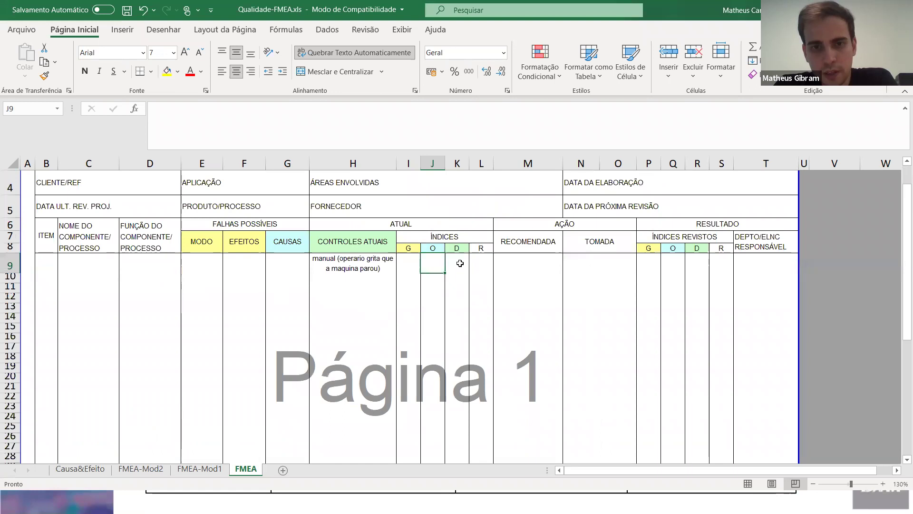
{"action": "left_click", "coordinate": [457, 261]}
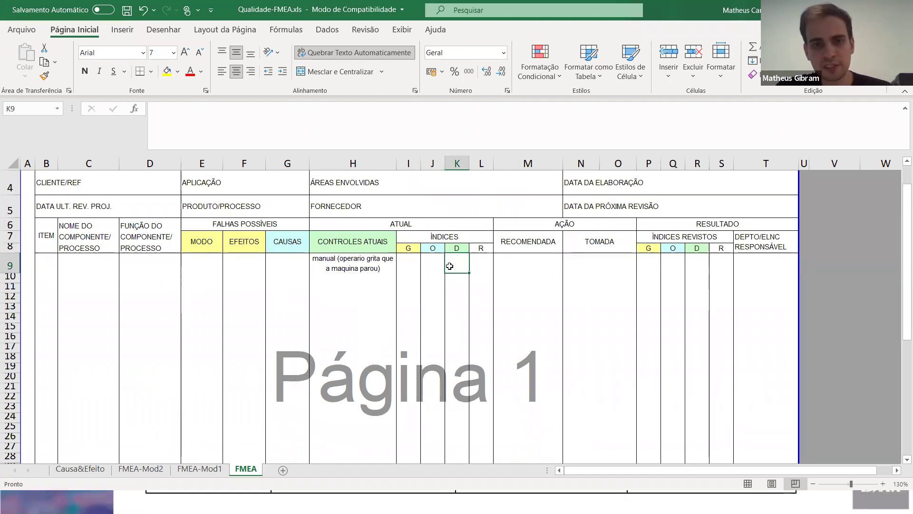
{"action": "scroll", "coordinate": [450, 266], "scroll_direction": "down", "scroll_amount": 7}
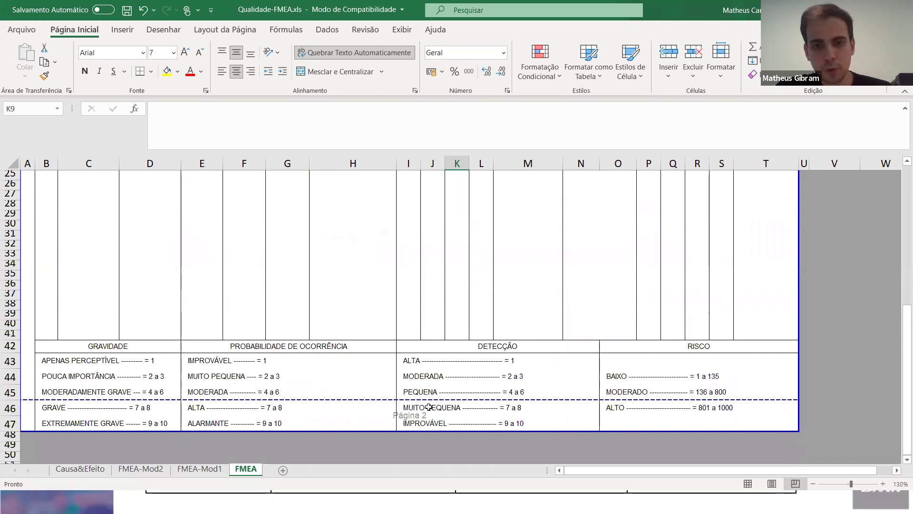
{"action": "scroll", "coordinate": [486, 292], "scroll_direction": "up", "scroll_amount": 7}
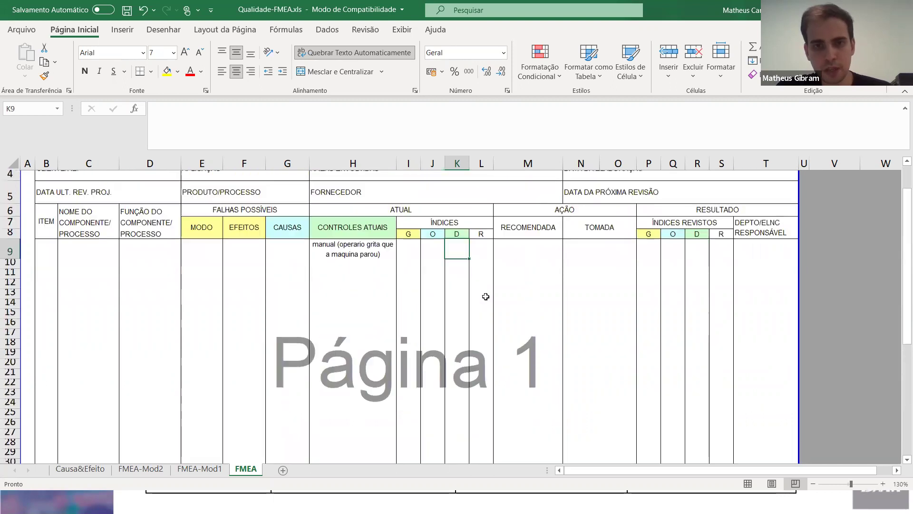
{"action": "type", "text": "8"}
{"action": "key", "text": "Left"}
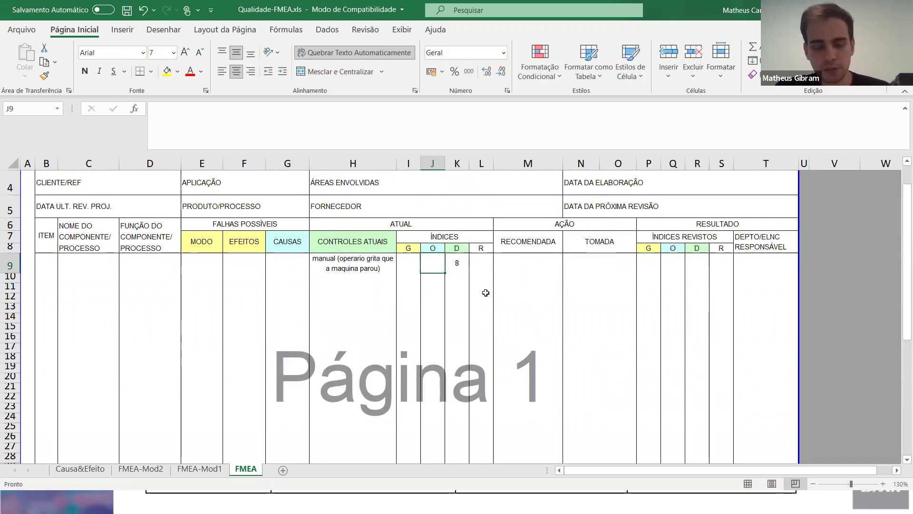
{"action": "type", "text": "5"}
{"action": "key", "text": "Left"}
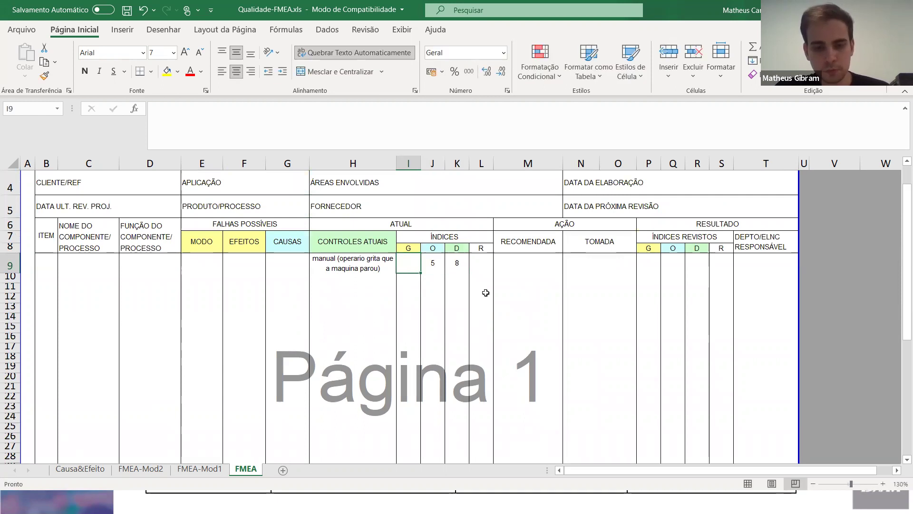
{"action": "type", "text": "4"}
Calculate row 9's current risk index R in L9 with the formula =I9*J9*K9
{"action": "key", "text": "Right"}
{"action": "key", "text": "Right"}
{"action": "key", "text": "Right"}
{"action": "type", "text": "="}
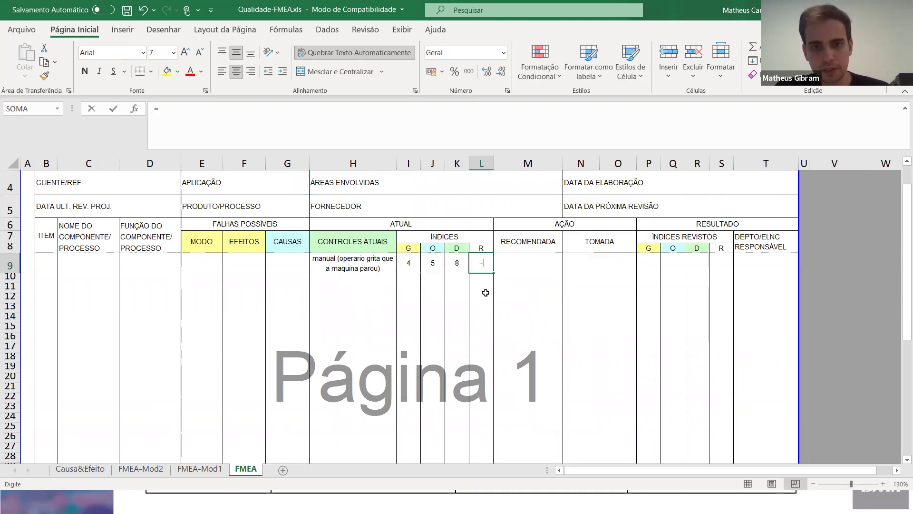
{"action": "key", "text": "Left"}
{"action": "key", "text": "Left"}
{"action": "key", "text": "Left"}
{"action": "type", "text": "*"}
{"action": "key", "text": "Left"}
{"action": "key", "text": "Left"}
{"action": "type", "text": "*"}
{"action": "key", "text": "Left"}
{"action": "key", "text": "Return"}
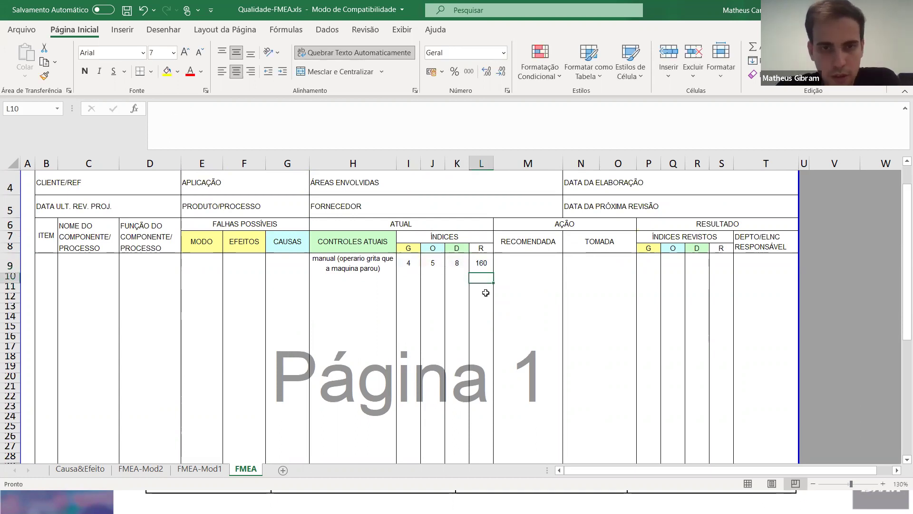
{"action": "key", "text": "Up"}
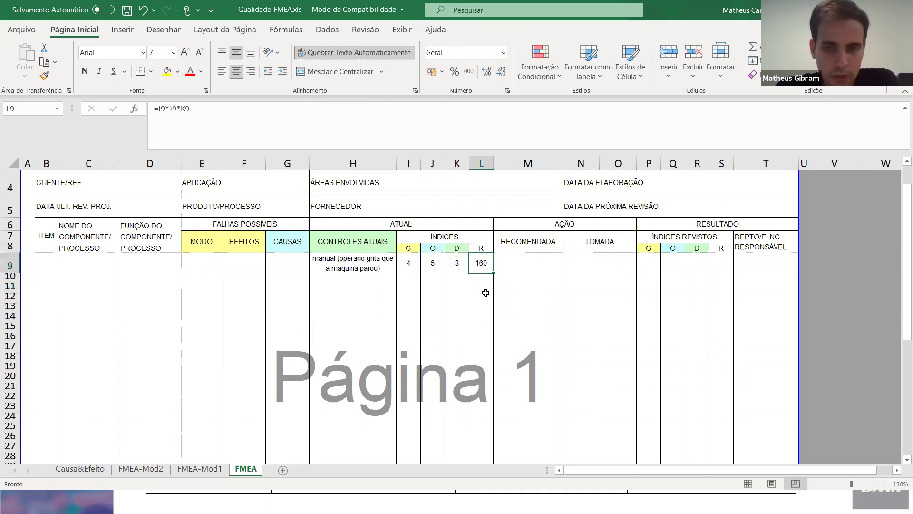
{"action": "key", "text": "Down"}
{"action": "key", "text": "Down"}
{"action": "key", "text": "Down"}
{"action": "key", "text": "Down"}
{"action": "key", "text": "Down"}
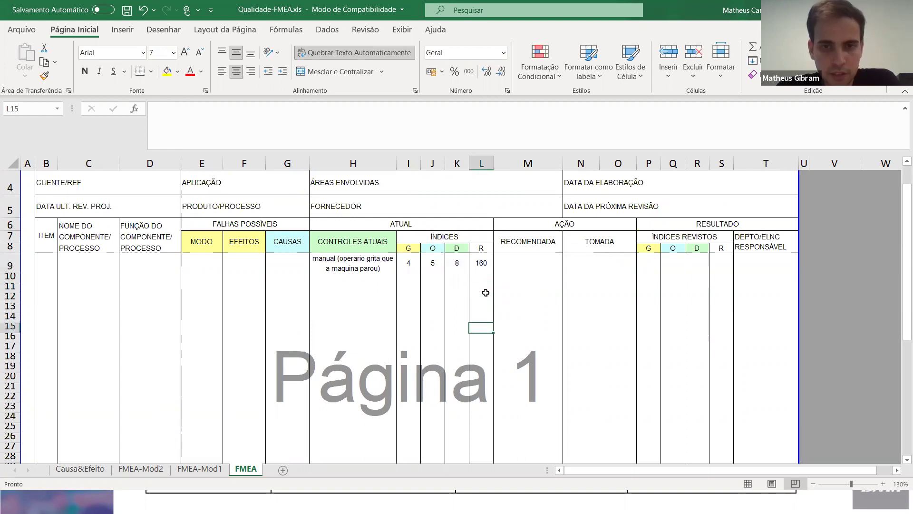
{"action": "key", "text": "Up"}
{"action": "key", "text": "Up"}
{"action": "key", "text": "Up"}
{"action": "key", "text": "Up"}
{"action": "key", "text": "Up"}
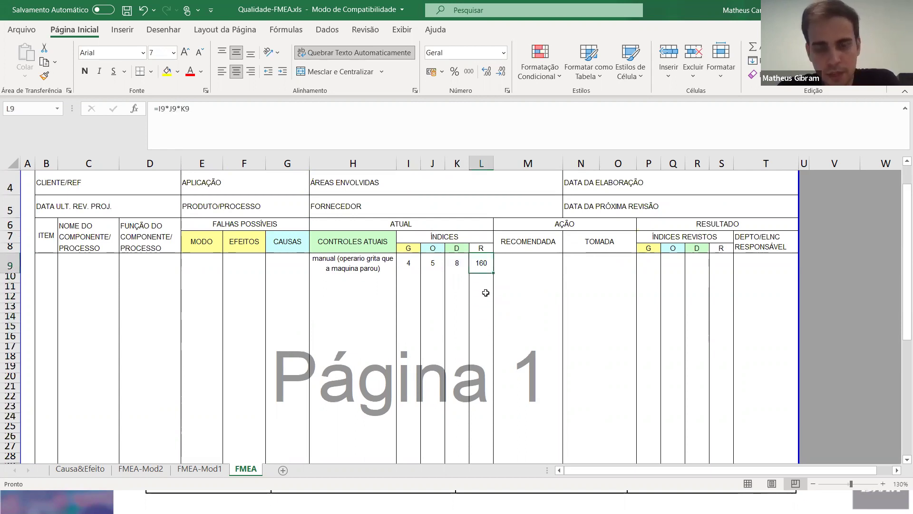
{"action": "key", "text": "Right"}
{"action": "key", "text": "Right"}
{"action": "key", "text": "Right"}
{"action": "key", "text": "Left"}
{"action": "key", "text": "Left"}
{"action": "key", "text": "Right"}
{"action": "key", "text": "Right"}
{"action": "key", "text": "Right"}
{"action": "key", "text": "Right"}
{"action": "key", "text": "Right"}
{"action": "key", "text": "Right"}
{"action": "key", "text": "Right"}
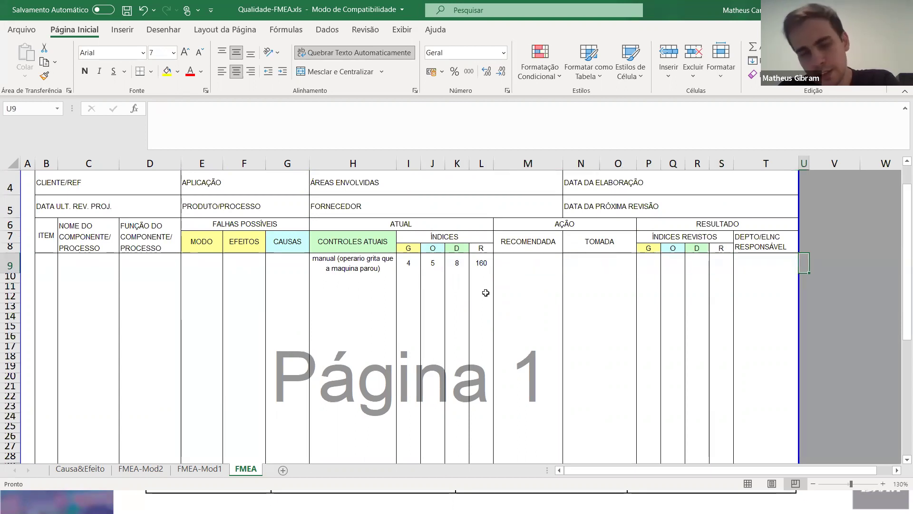
{"action": "key", "text": "Left"}
{"action": "key", "text": "Left"}
{"action": "key", "text": "Left"}
{"action": "key", "text": "Left"}
{"action": "key", "text": "Left"}
{"action": "key", "text": "Left"}
{"action": "key", "text": "Left"}
{"action": "key", "text": "Left"}
{"action": "key", "text": "Left"}
{"action": "key", "text": "Left"}
{"action": "key", "text": "Left"}
{"action": "key", "text": "Left"}
{"action": "key", "text": "Left"}
{"action": "key", "text": "Left"}
{"action": "key", "text": "Left"}
{"action": "key", "text": "Left"}
{"action": "key", "text": "Left"}
{"action": "key", "text": "Left"}
{"action": "key", "text": "Right"}
{"action": "key", "text": "Right"}
{"action": "key", "text": "Left"}
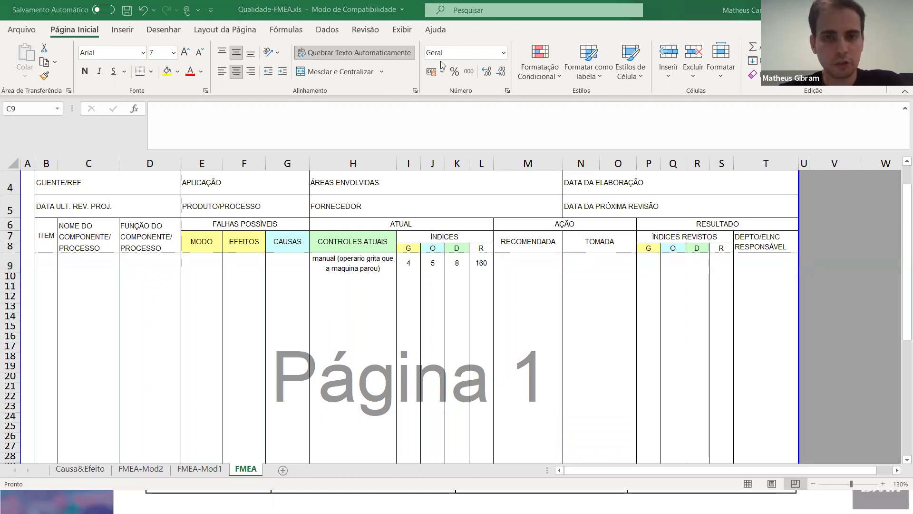
Remove the x mark from the PROCESSO box in the FMEA form header
{"action": "scroll", "coordinate": [412, 222], "scroll_direction": "up", "scroll_amount": 1}
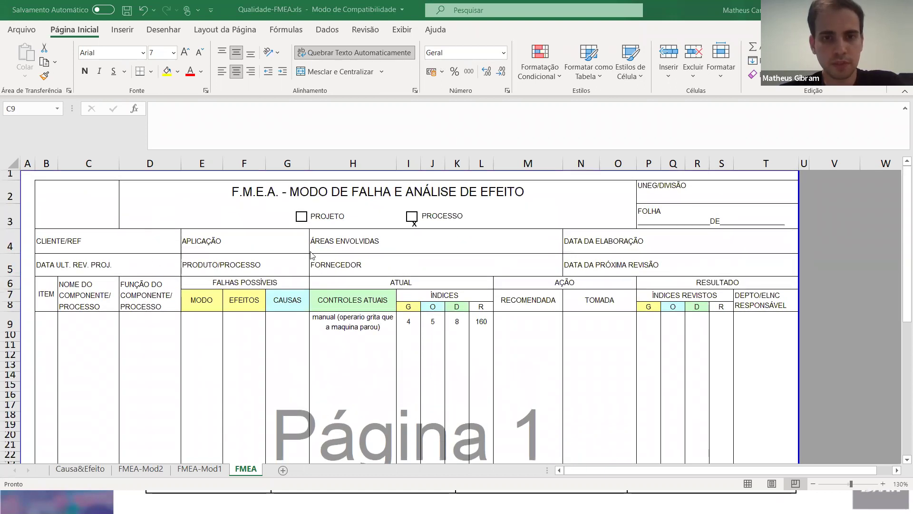
{"action": "left_click", "coordinate": [412, 222]}
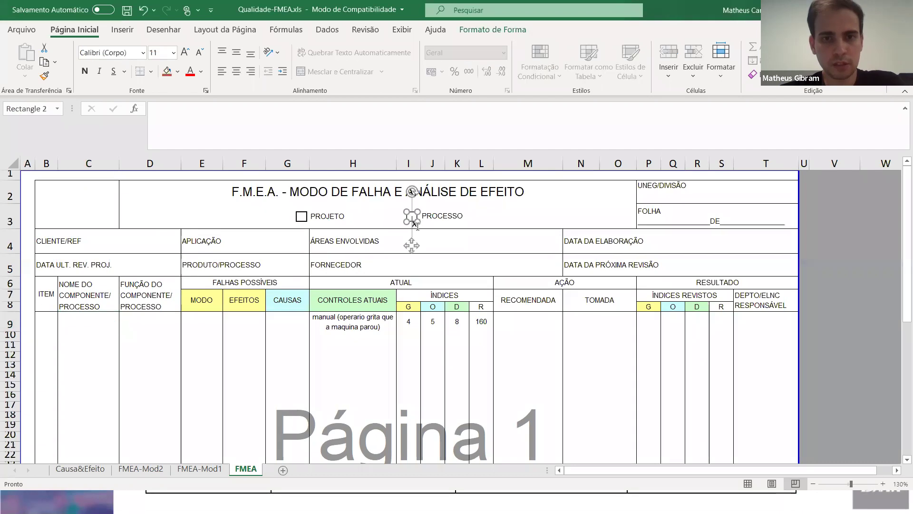
{"action": "left_click", "coordinate": [522, 210]}
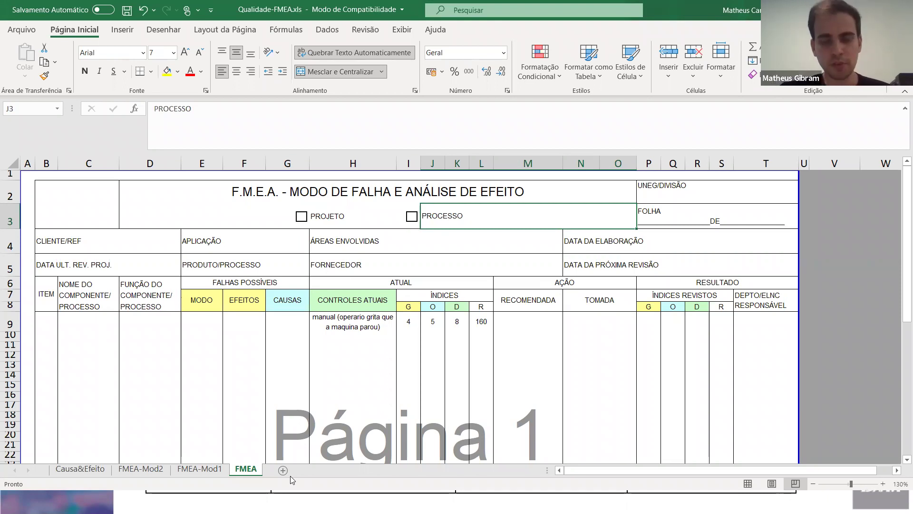
Switch to the slide show and advance past the Demora no atendimento example to the FLUXO DO PROCESSO slide
{"action": "key", "text": "alt+Tab"}
{"action": "key", "text": "alt+Tab"}
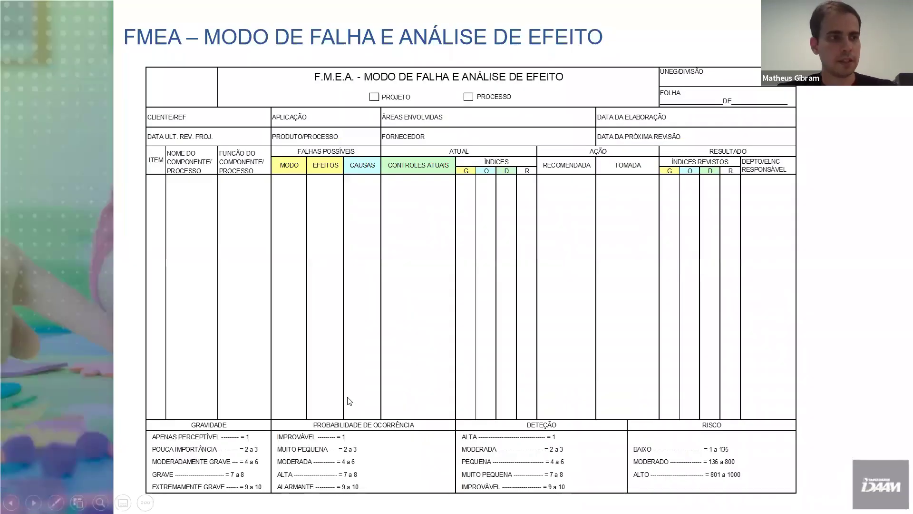
{"action": "key", "text": "Right"}
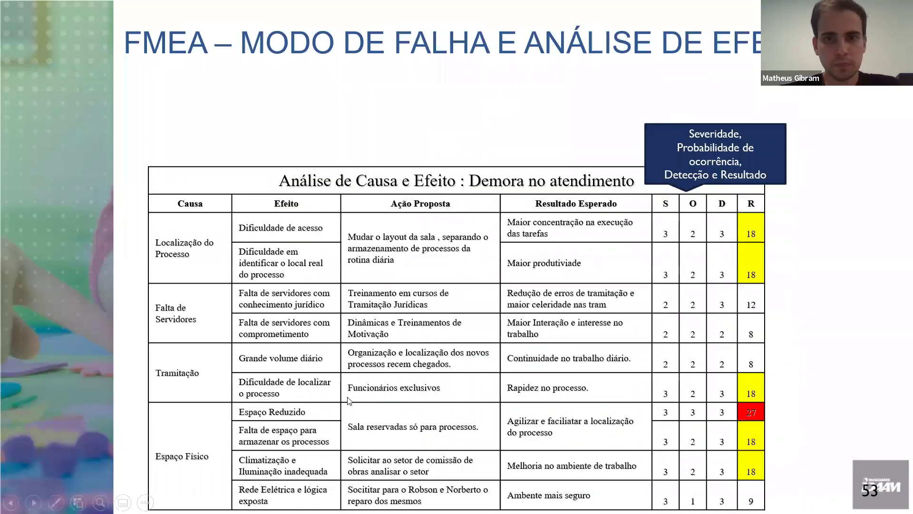
{"action": "key", "text": "Right"}
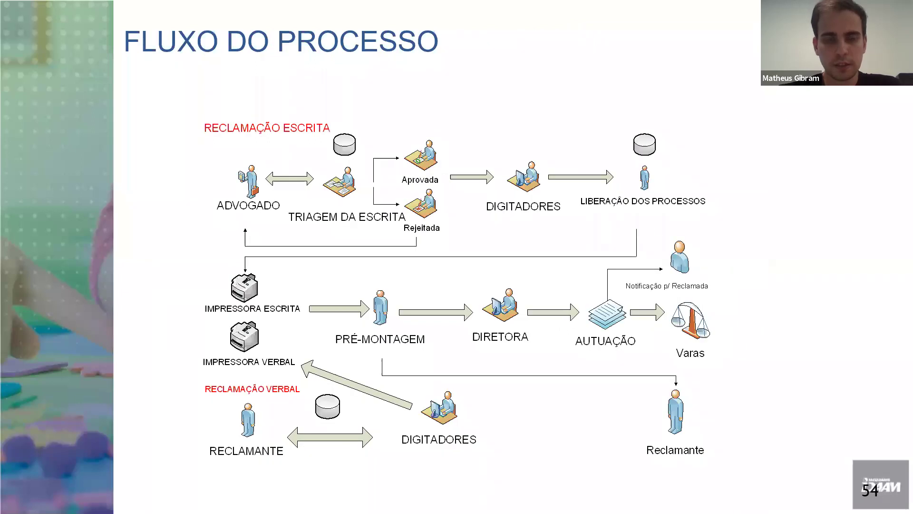
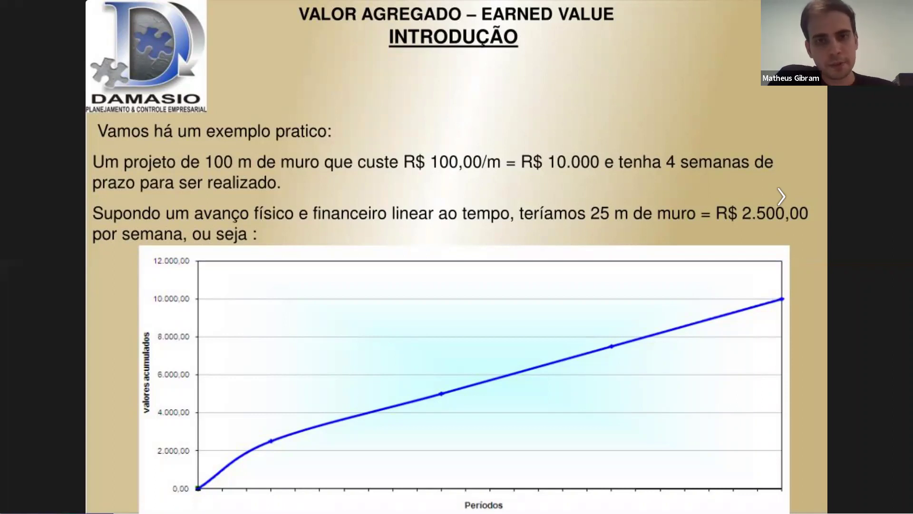
Exit the full-screen view of the Earned Value presentation on the SlideServe page
{"action": "key", "text": "alt+Tab"}
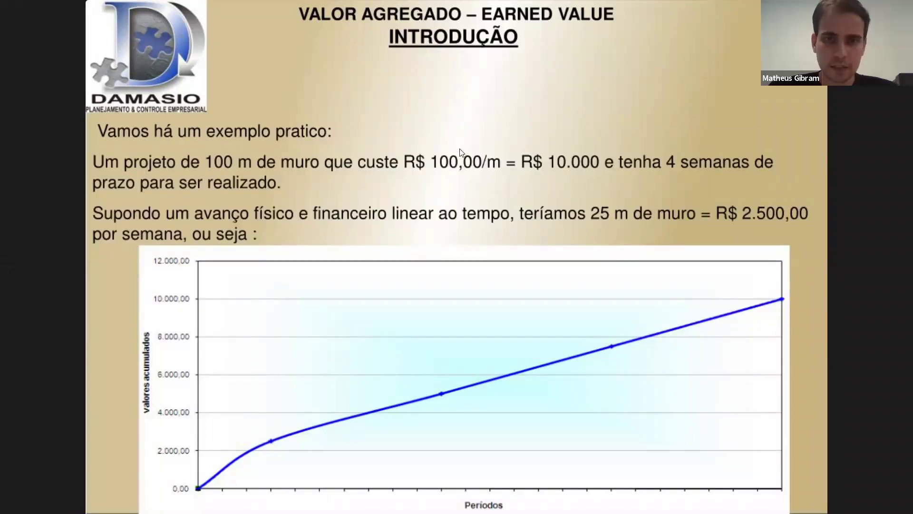
{"action": "key", "text": "Escape"}
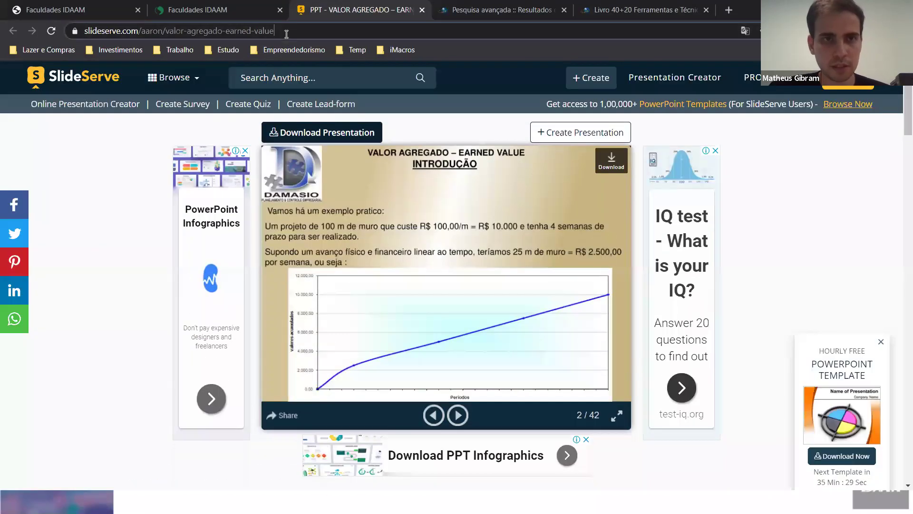
Copy the Earned Value presentation's web address into a new Notepad note, add a line break, and return to the browser
{"action": "left_click", "coordinate": [286, 32]}
{"action": "key", "text": "ctrl+c"}
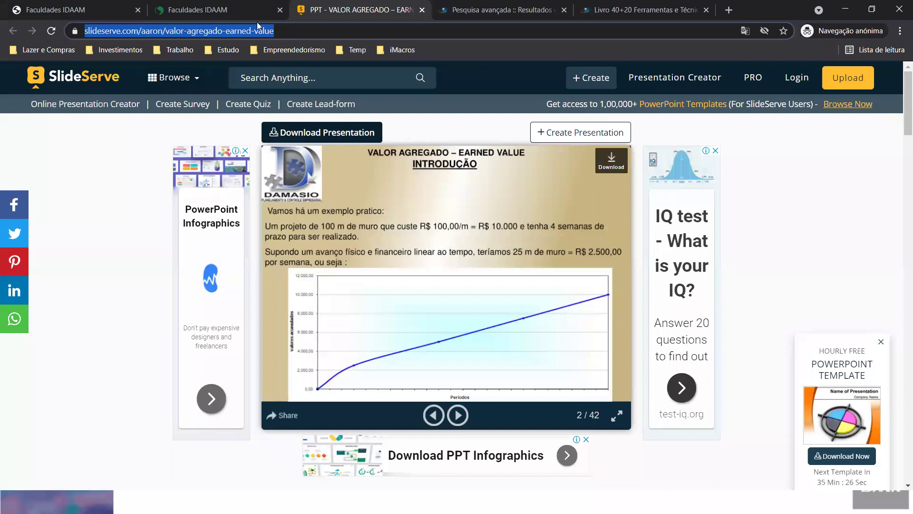
{"action": "key", "text": "super"}
{"action": "type", "text": "notepad"}
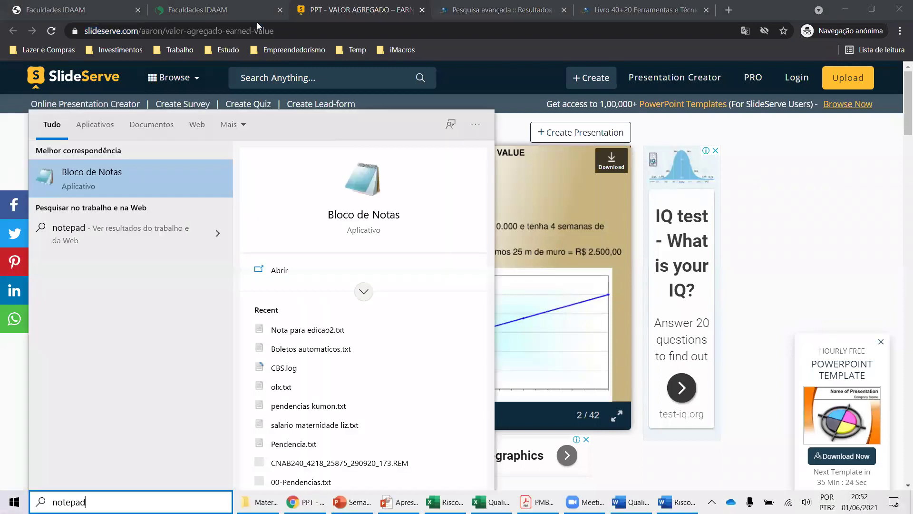
{"action": "key", "text": "Return"}
{"action": "key", "text": "ctrl+v"}
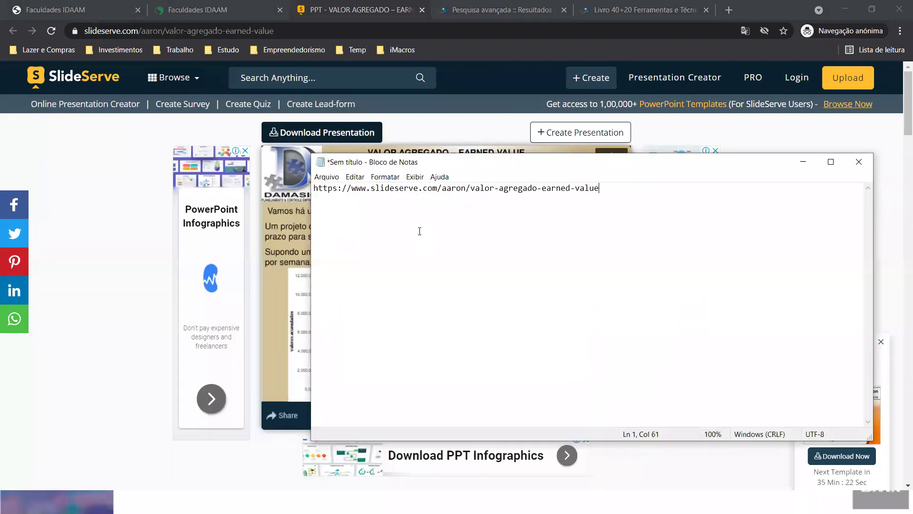
{"action": "key", "text": "Return"}
{"action": "key", "text": "alt+Tab"}
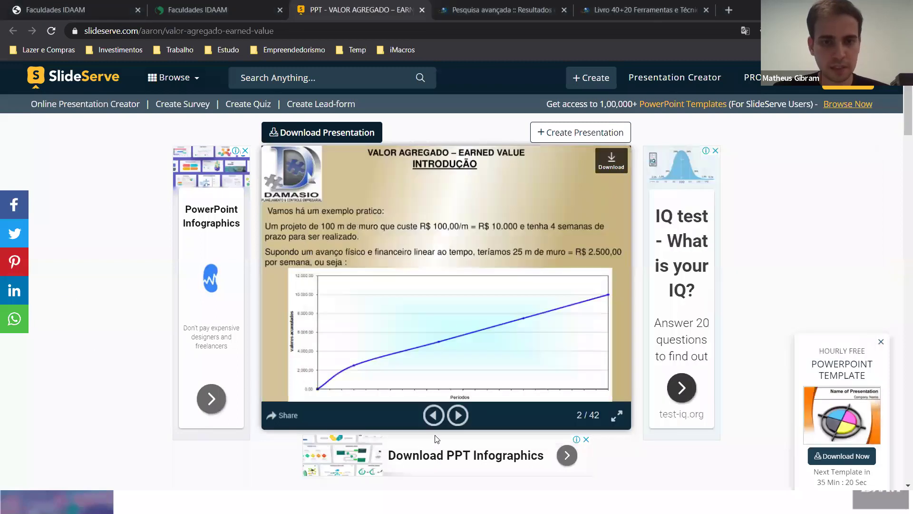
Page forward through the Earned Value presentation to slide 40, viewing the curve, EVA and SPI charts
{"action": "left_click", "coordinate": [458, 414]}
{"action": "key", "text": "Right"}
{"action": "key", "text": "Right"}
{"action": "key", "text": "Right"}
{"action": "key", "text": "Right"}
{"action": "key", "text": "Right"}
{"action": "key", "text": "Right"}
{"action": "key", "text": "Right"}
{"action": "key", "text": "Right"}
{"action": "key", "text": "Right"}
{"action": "key", "text": "Right"}
{"action": "key", "text": "Right"}
{"action": "key", "text": "Right"}
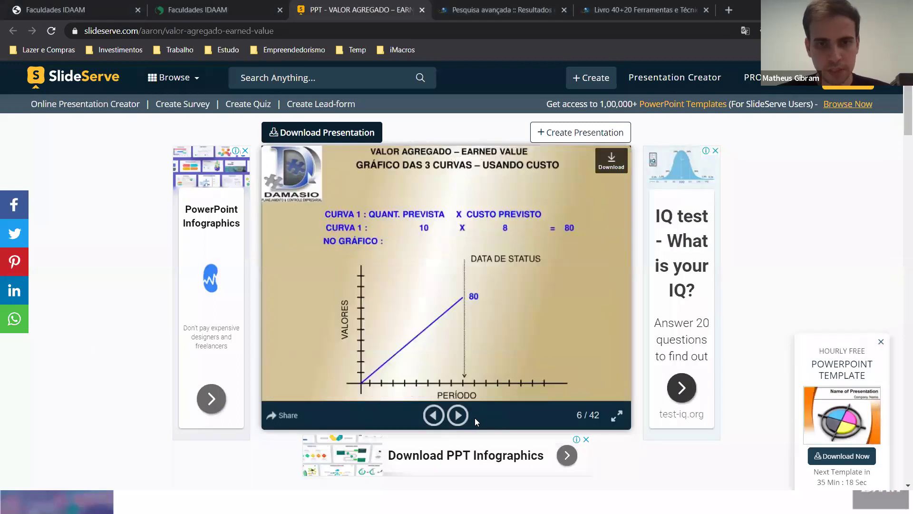
{"action": "key", "text": "Right"}
{"action": "key", "text": "Right"}
{"action": "key", "text": "Right"}
{"action": "key", "text": "Right"}
{"action": "key", "text": "Right"}
{"action": "key", "text": "Right"}
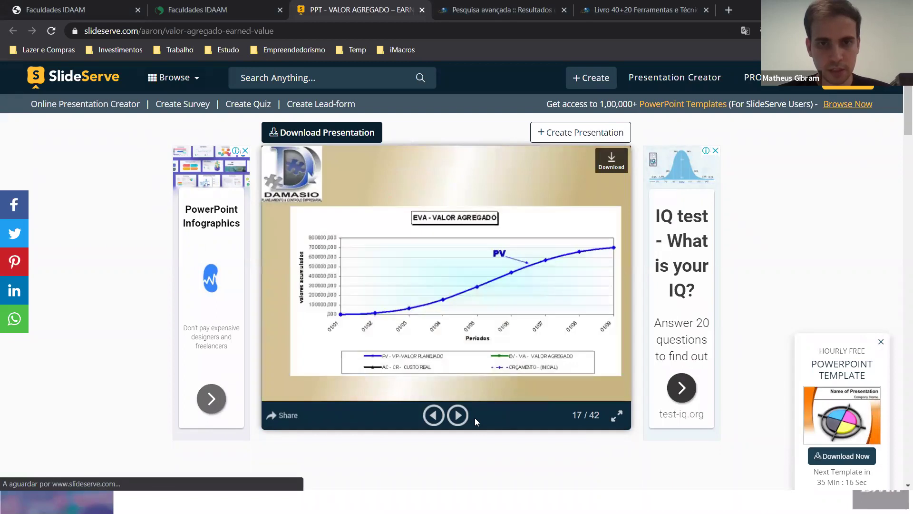
{"action": "key", "text": "Right"}
{"action": "key", "text": "Right"}
{"action": "key", "text": "Right"}
{"action": "key", "text": "Right"}
{"action": "key", "text": "Right"}
{"action": "key", "text": "Right"}
{"action": "key", "text": "Right"}
{"action": "key", "text": "Right"}
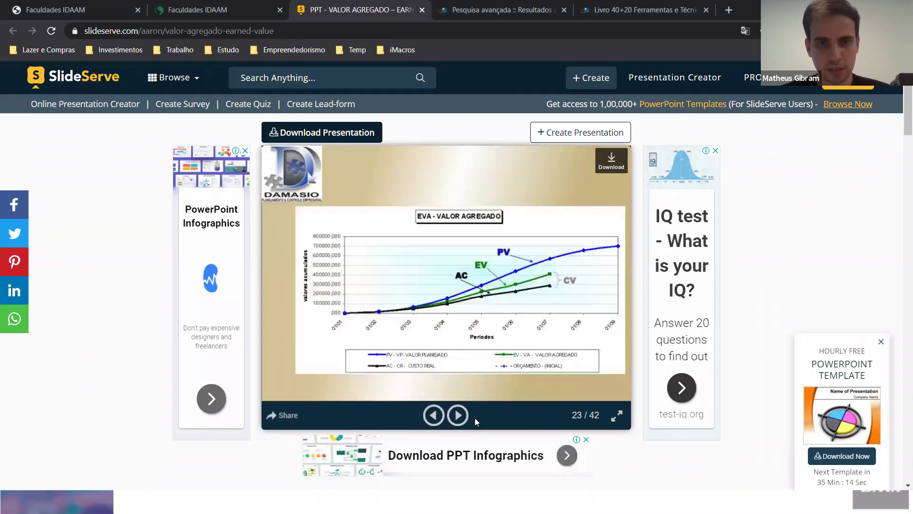
{"action": "key", "text": "Right"}
{"action": "key", "text": "Right"}
{"action": "key", "text": "Right"}
{"action": "key", "text": "Right"}
{"action": "key", "text": "Right"}
{"action": "key", "text": "Right"}
{"action": "key", "text": "Right"}
{"action": "key", "text": "Right"}
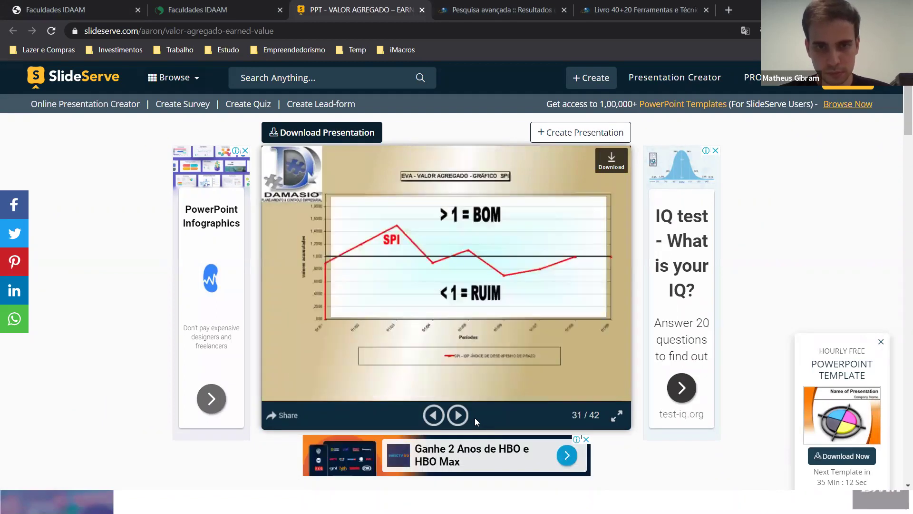
{"action": "key", "text": "Right"}
{"action": "key", "text": "Right"}
{"action": "key", "text": "Right"}
{"action": "key", "text": "Right"}
{"action": "key", "text": "Right"}
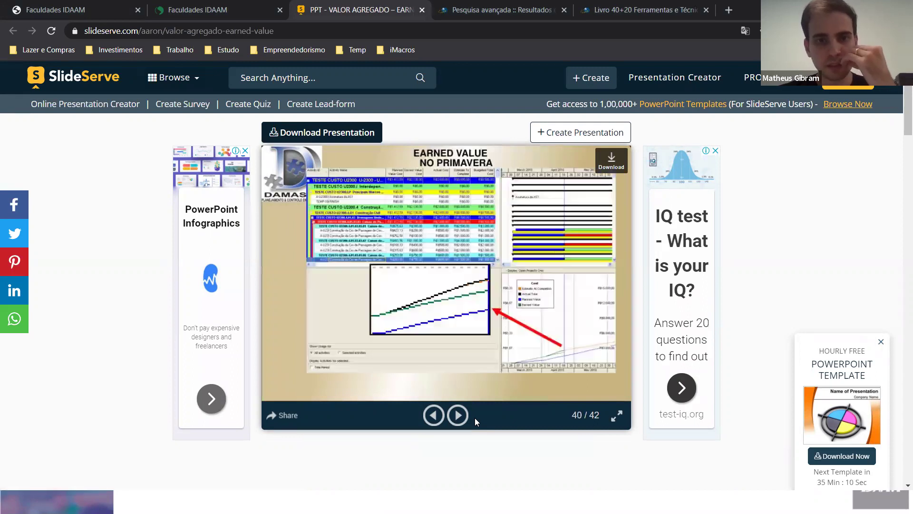
Page back through the Earned Value presentation to slide 13, the HH-based chart with curves 2 and 3
{"action": "key", "text": "Left"}
{"action": "key", "text": "Left"}
{"action": "key", "text": "Left"}
{"action": "key", "text": "Left"}
{"action": "key", "text": "Left"}
{"action": "key", "text": "Left"}
{"action": "key", "text": "Left"}
{"action": "key", "text": "Left"}
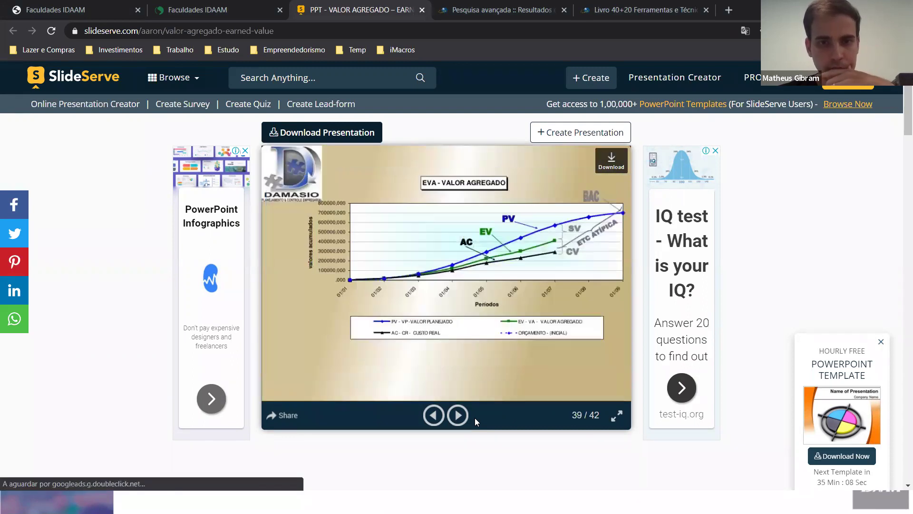
{"action": "key", "text": "Left"}
{"action": "key", "text": "Left"}
{"action": "key", "text": "Left"}
{"action": "key", "text": "Left"}
{"action": "key", "text": "Left"}
{"action": "key", "text": "Left"}
{"action": "key", "text": "Left"}
{"action": "key", "text": "Left"}
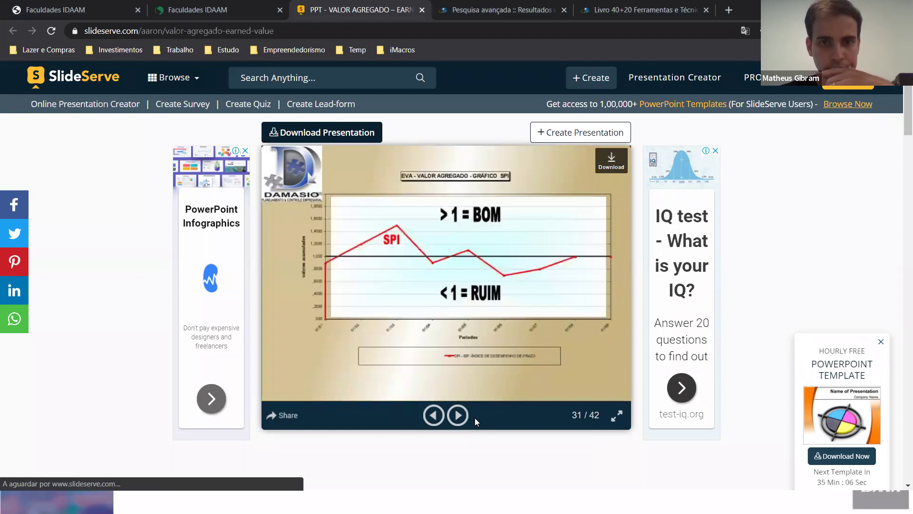
{"action": "key", "text": "Left"}
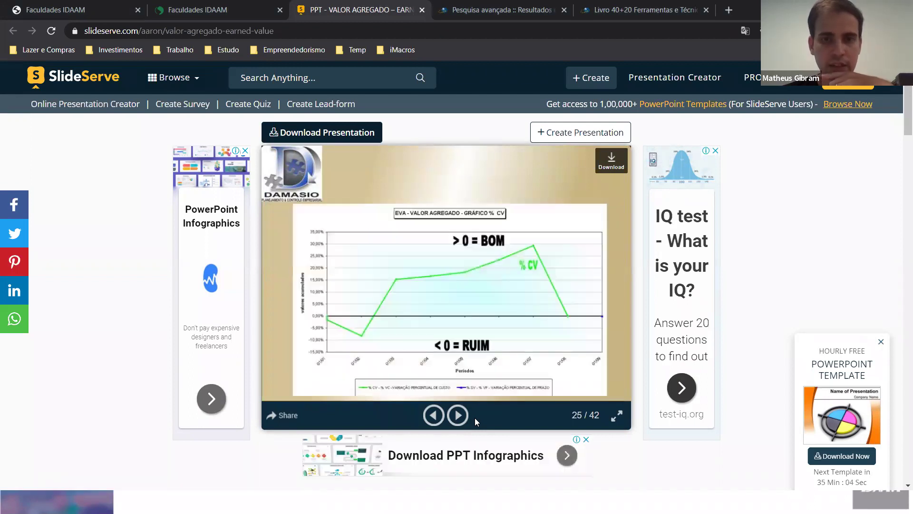
{"action": "key", "text": "Left"}
{"action": "key", "text": "Left"}
{"action": "key", "text": "Left"}
{"action": "key", "text": "Left"}
{"action": "key", "text": "Left"}
{"action": "key", "text": "Left"}
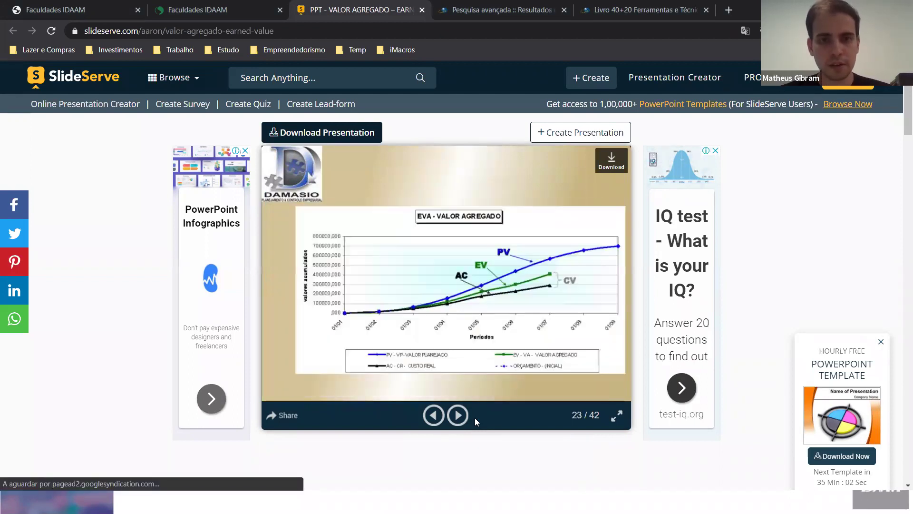
{"action": "key", "text": "Left"}
{"action": "key", "text": "Left"}
{"action": "key", "text": "Left"}
{"action": "key", "text": "Left"}
{"action": "key", "text": "Left"}
{"action": "key", "text": "Left"}
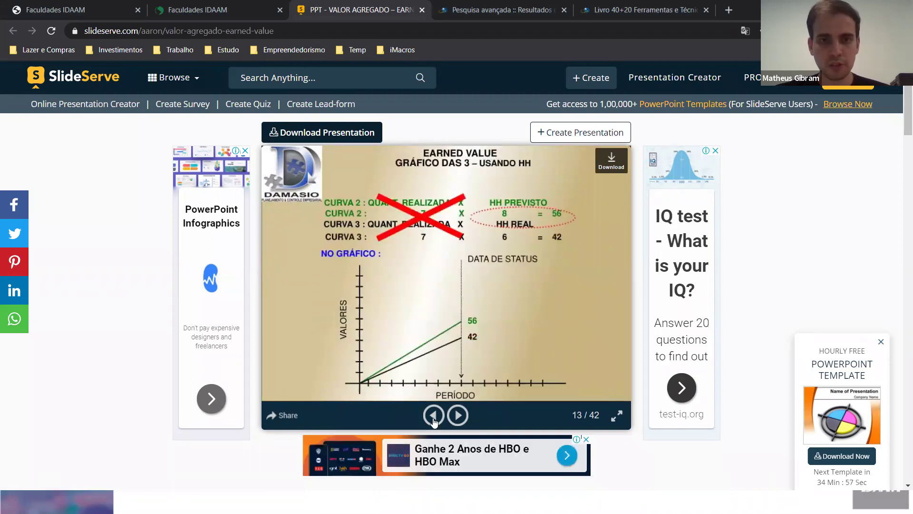
Switch to the PowerPoint slide show at the NOTAS / AVALIAÇÕES slide
{"action": "key", "text": "alt+Tab"}
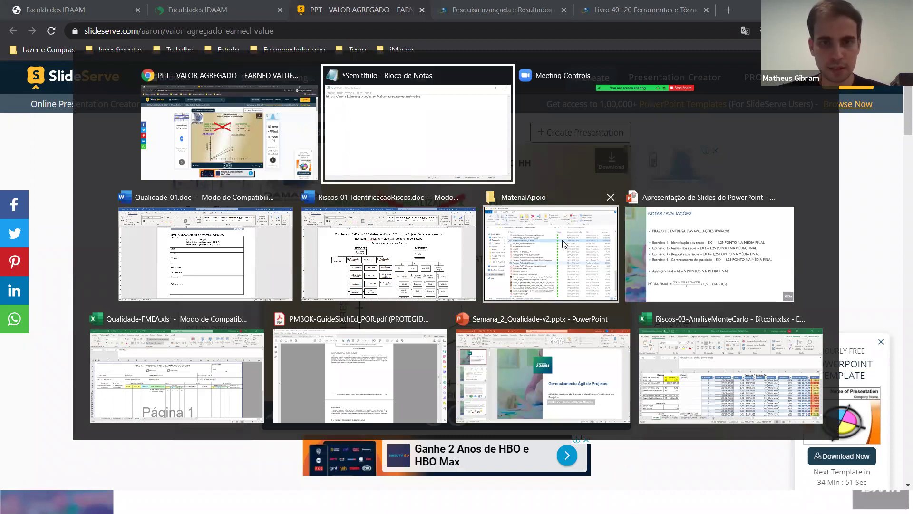
{"action": "key", "text": "alt+Tab"}
{"action": "key", "text": "alt+Tab"}
{"action": "key", "text": "alt+Tab"}
{"action": "key", "text": "alt+Tab"}
{"action": "key", "text": "alt+Tab"}
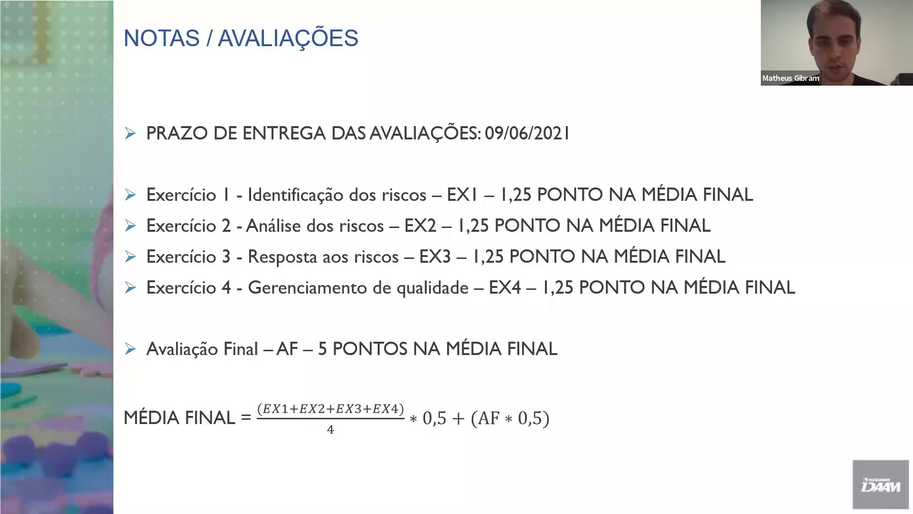
Switch to Qualidade-01.doc in Word and show the product quality metrics example and exercise tables
{"action": "key", "text": "alt+Tab"}
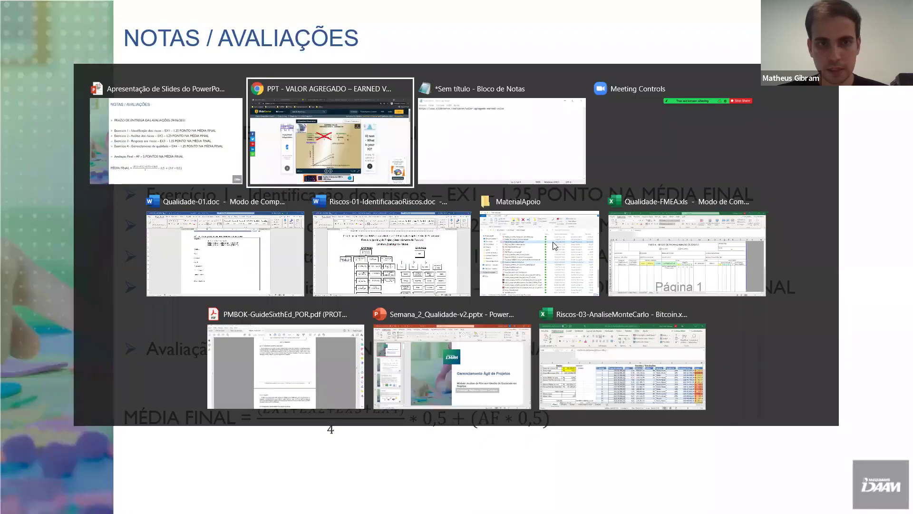
{"action": "key", "text": "alt+Tab"}
{"action": "key", "text": "alt+Tab"}
{"action": "key", "text": "alt+Tab"}
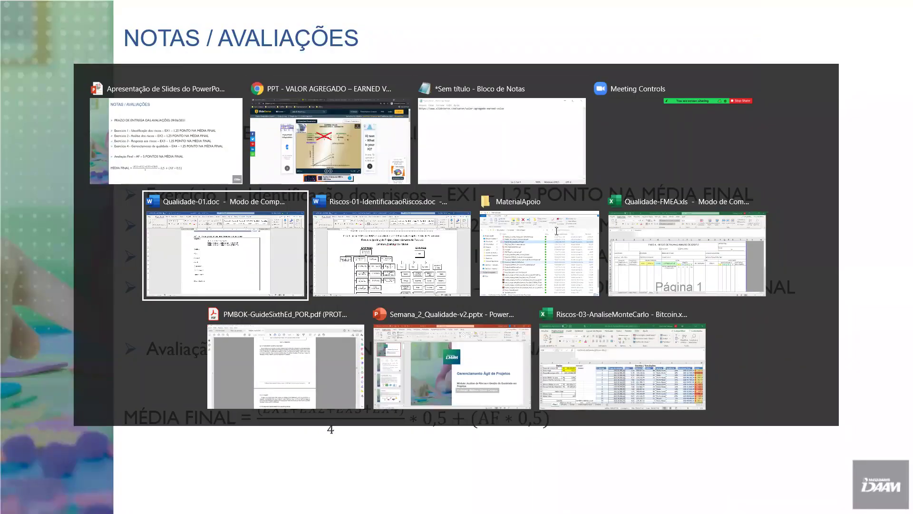
{"action": "scroll", "coordinate": [560, 230], "scroll_direction": "up", "scroll_amount": 5}
{"action": "scroll", "coordinate": [561, 232], "scroll_direction": "up", "scroll_amount": 5}
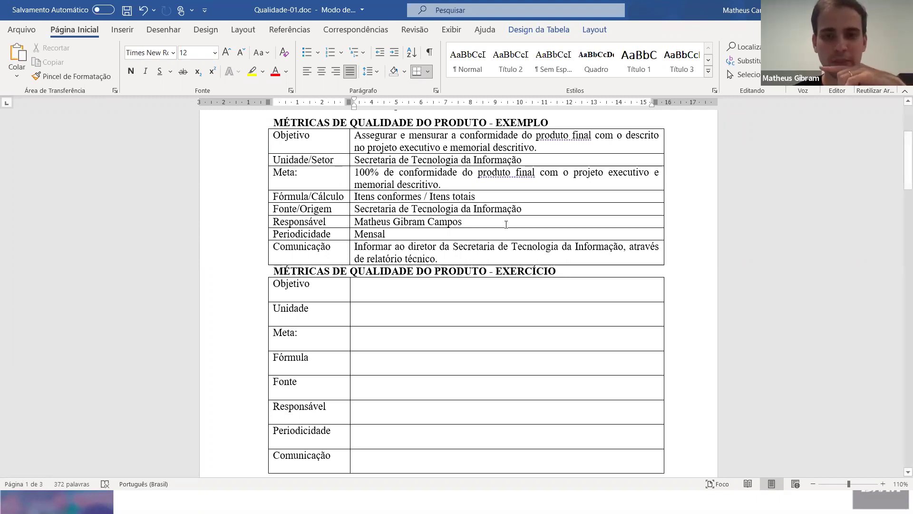
Examine the blank product quality metrics exercise table, highlighting its answer column and the Objetivo label against the example above
{"action": "scroll", "coordinate": [505, 224], "scroll_direction": "down", "scroll_amount": 2}
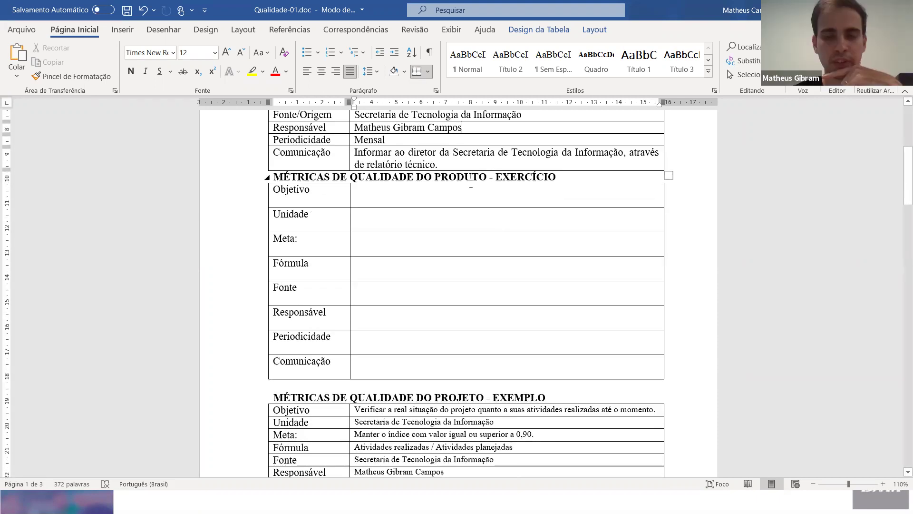
{"action": "left_click_drag", "start_coordinate": [456, 188], "coordinate": [402, 352]}
{"action": "left_click", "coordinate": [408, 238]}
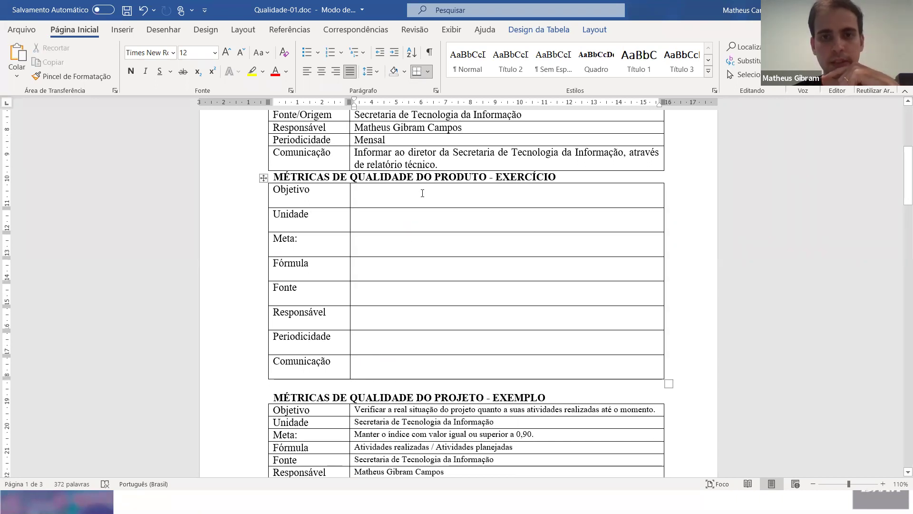
{"action": "scroll", "coordinate": [422, 193], "scroll_direction": "up", "scroll_amount": 5}
{"action": "scroll", "coordinate": [298, 235], "scroll_direction": "down", "scroll_amount": 4}
{"action": "left_click_drag", "start_coordinate": [289, 221], "coordinate": [310, 222]}
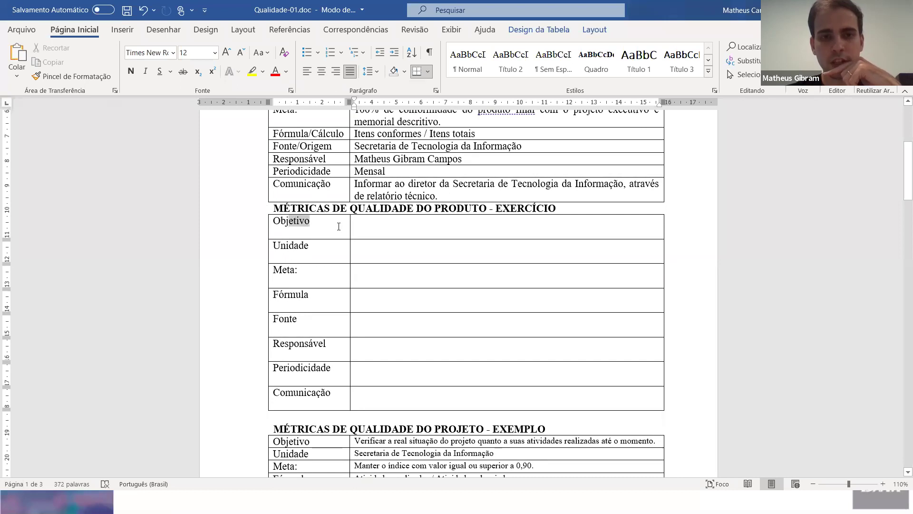
{"action": "left_click", "coordinate": [385, 226]}
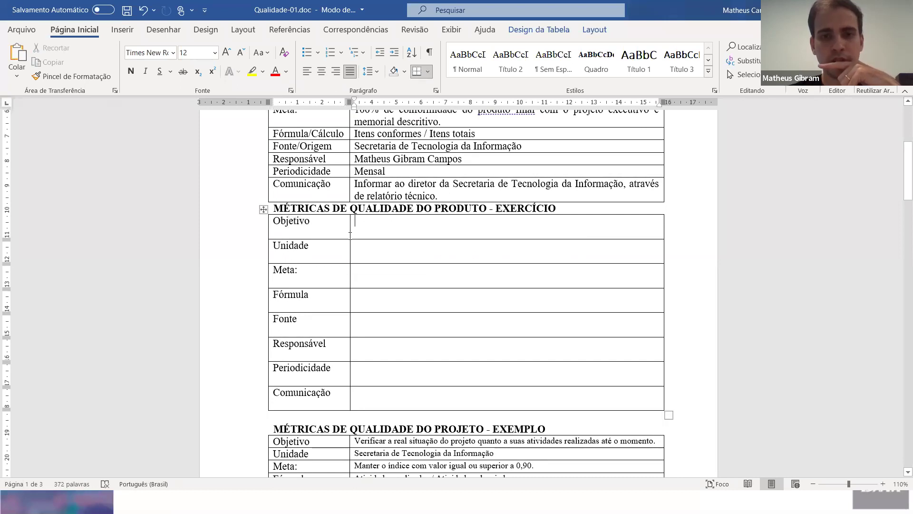
{"action": "left_click_drag", "start_coordinate": [281, 222], "coordinate": [310, 221]}
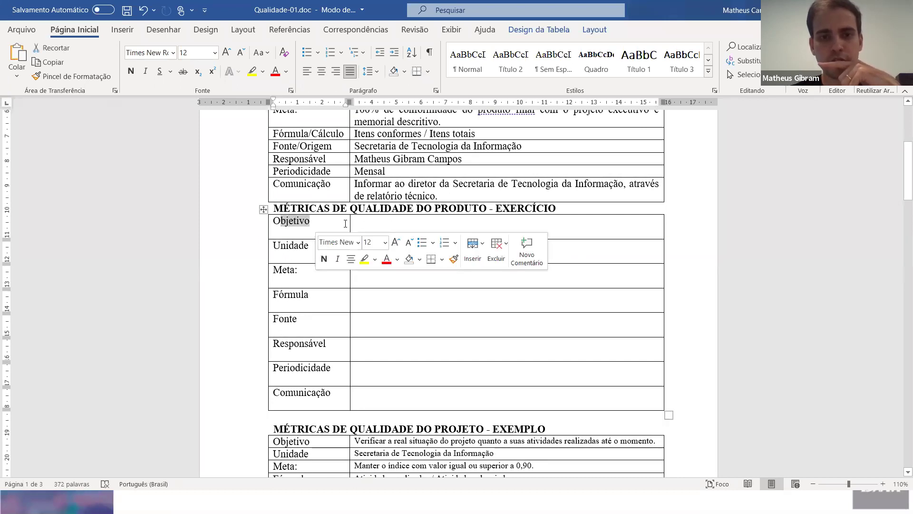
{"action": "left_click", "coordinate": [362, 224]}
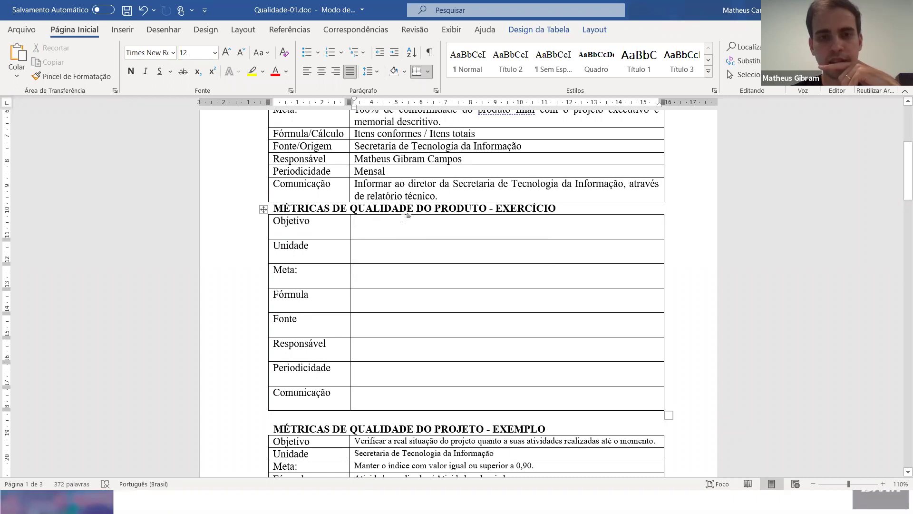
Examine the Unidade row of the product metrics exercise against the example, highlighting the row and its empty answer cell
{"action": "left_click_drag", "start_coordinate": [281, 246], "coordinate": [309, 246]}
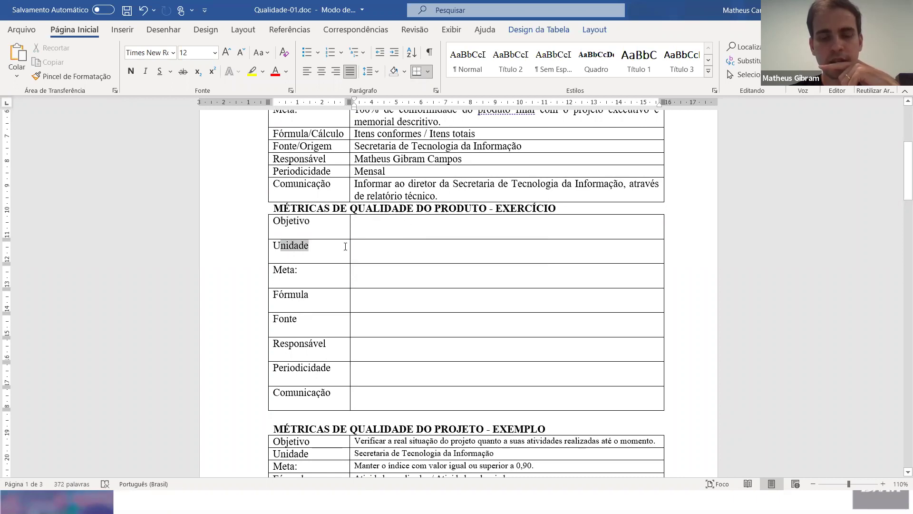
{"action": "left_click", "coordinate": [356, 247]}
{"action": "scroll", "coordinate": [356, 246], "scroll_direction": "down", "scroll_amount": 1}
{"action": "scroll", "coordinate": [354, 245], "scroll_direction": "up", "scroll_amount": 3}
{"action": "scroll", "coordinate": [349, 244], "scroll_direction": "down", "scroll_amount": 2}
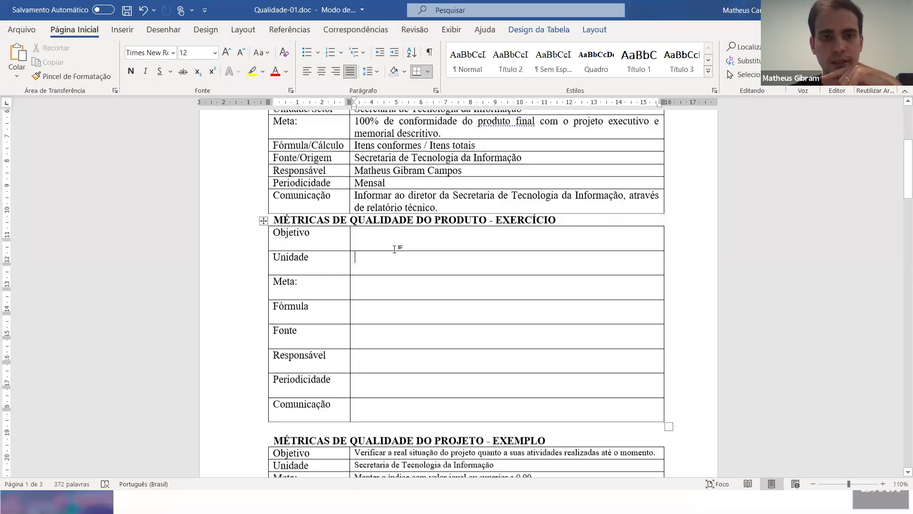
{"action": "scroll", "coordinate": [346, 242], "scroll_direction": "up", "scroll_amount": 1}
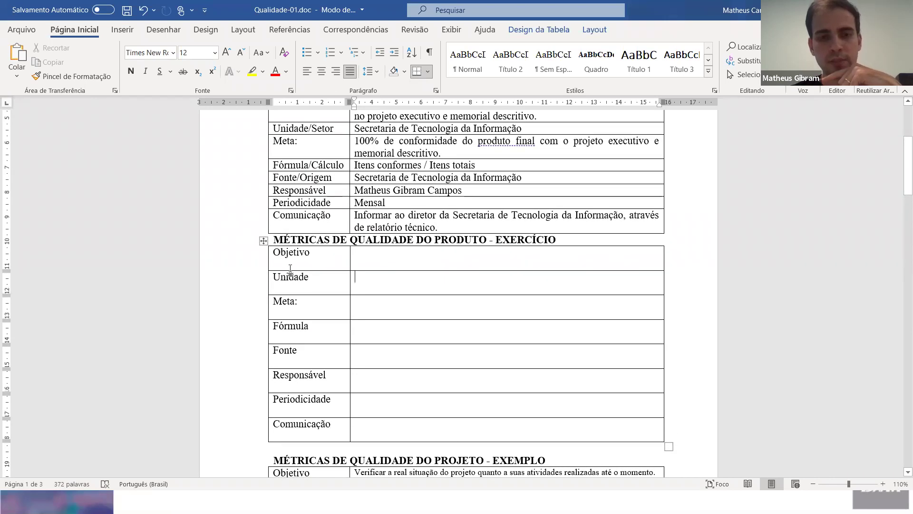
{"action": "left_click", "coordinate": [318, 275]}
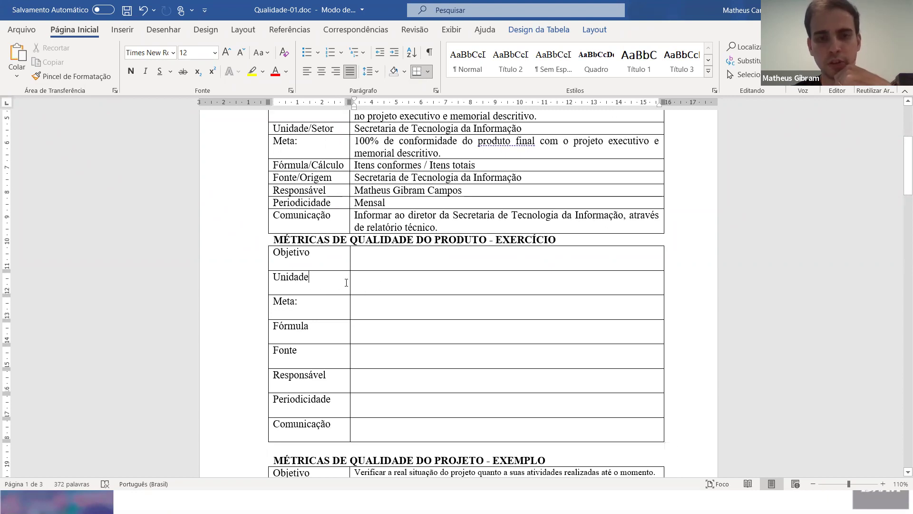
{"action": "left_click_drag", "start_coordinate": [339, 285], "coordinate": [552, 283]}
{"action": "left_click_drag", "start_coordinate": [331, 288], "coordinate": [701, 285]}
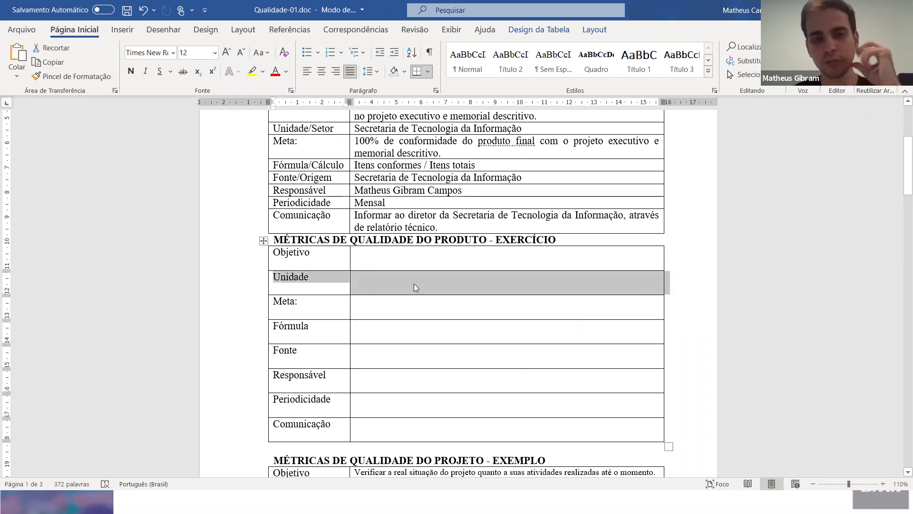
{"action": "left_click", "coordinate": [290, 278]}
{"action": "left_click", "coordinate": [456, 275]}
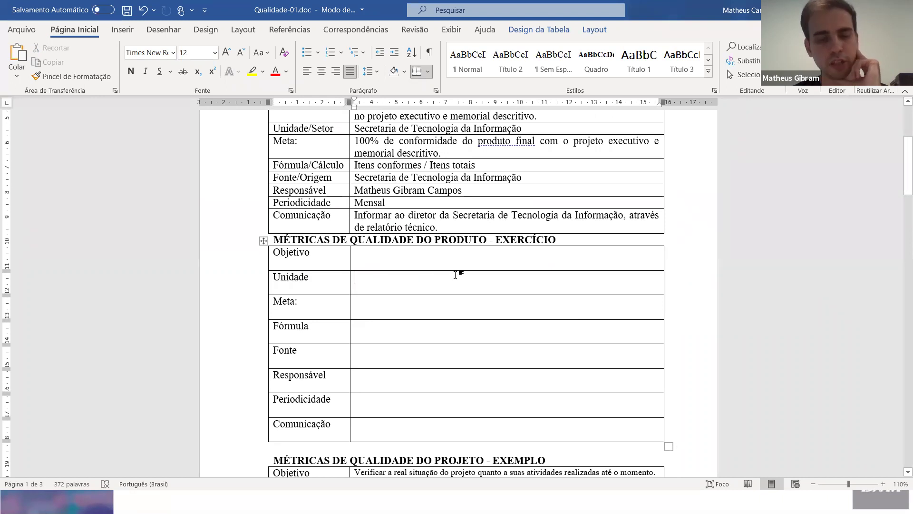
Compare the exercise's Meta field with the product metrics example and highlight the Unidade row once more
{"action": "left_click", "coordinate": [378, 304]}
{"action": "scroll", "coordinate": [392, 299], "scroll_direction": "up", "scroll_amount": 2}
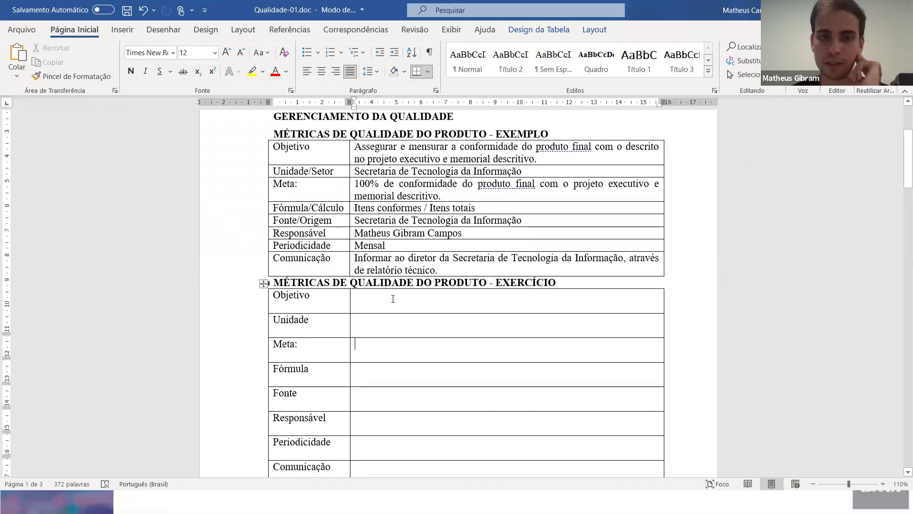
{"action": "scroll", "coordinate": [393, 298], "scroll_direction": "down", "scroll_amount": 3}
{"action": "scroll", "coordinate": [367, 311], "scroll_direction": "up", "scroll_amount": 2}
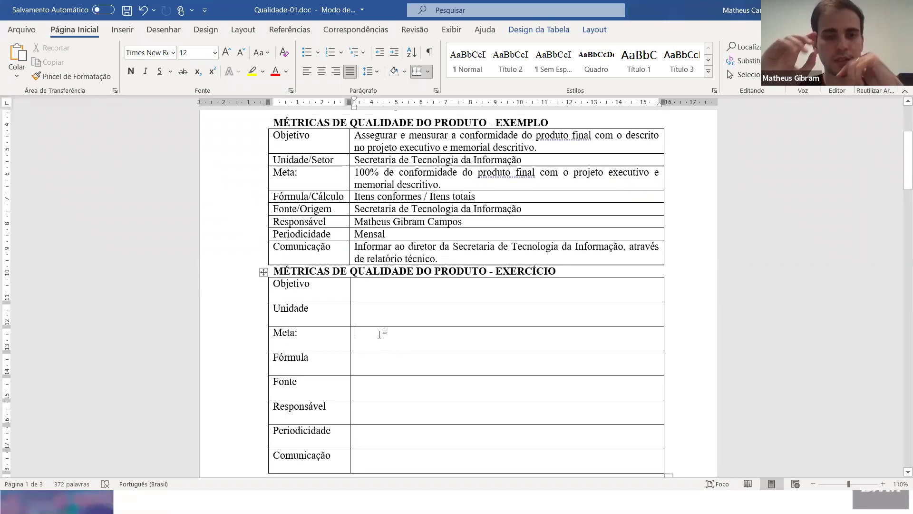
{"action": "left_click_drag", "start_coordinate": [300, 318], "coordinate": [421, 314]}
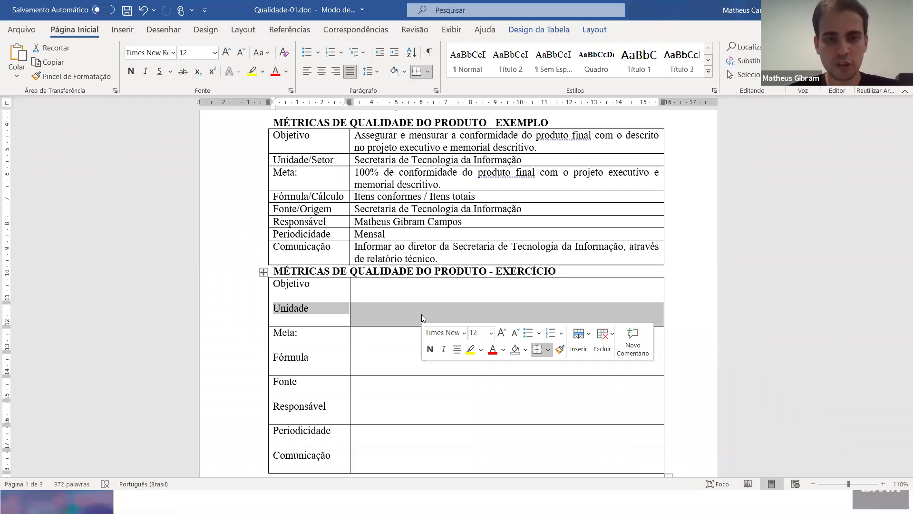
{"action": "key", "text": "Down"}
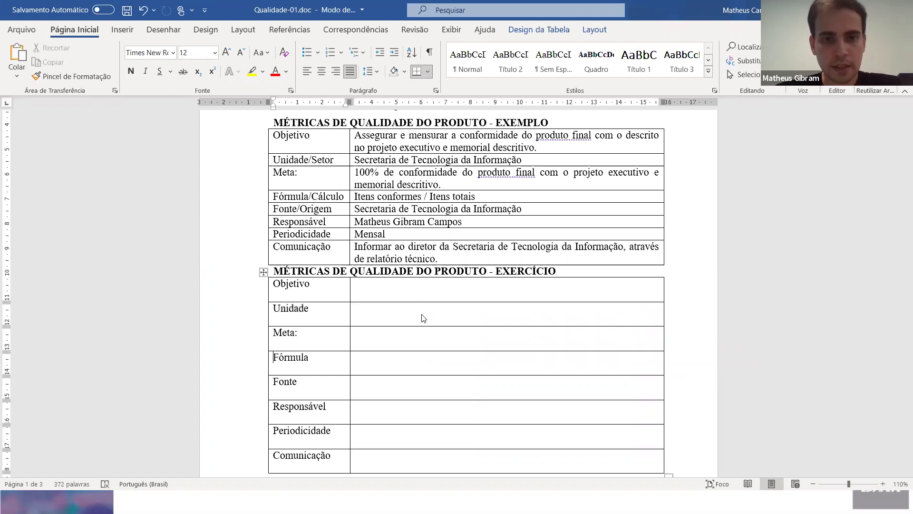
Place the text cursor on the second line of the Objetivo answer cell in the product metrics exercise
{"action": "key", "text": "Right"}
{"action": "key", "text": "Right"}
{"action": "key", "text": "Right"}
{"action": "key", "text": "Right"}
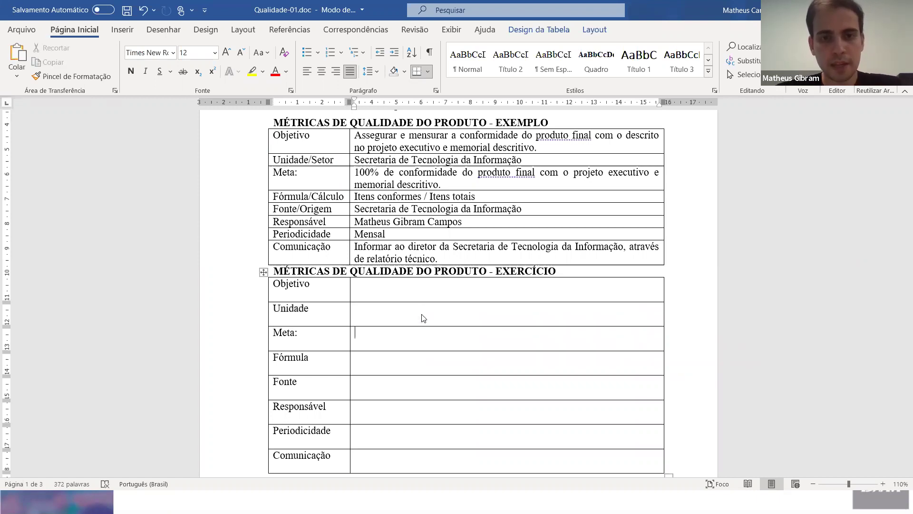
{"action": "key", "text": "Up"}
{"action": "key", "text": "Up"}
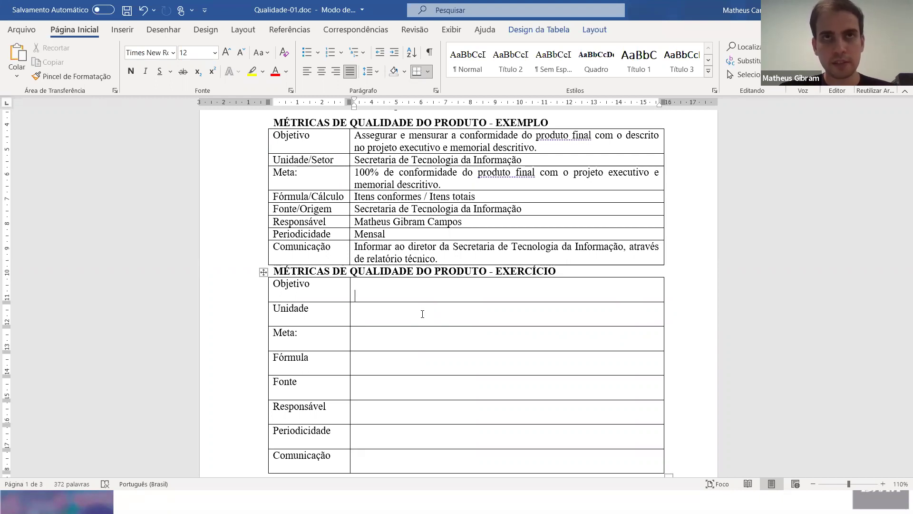
{"action": "type", "text": "Festa de anive"}
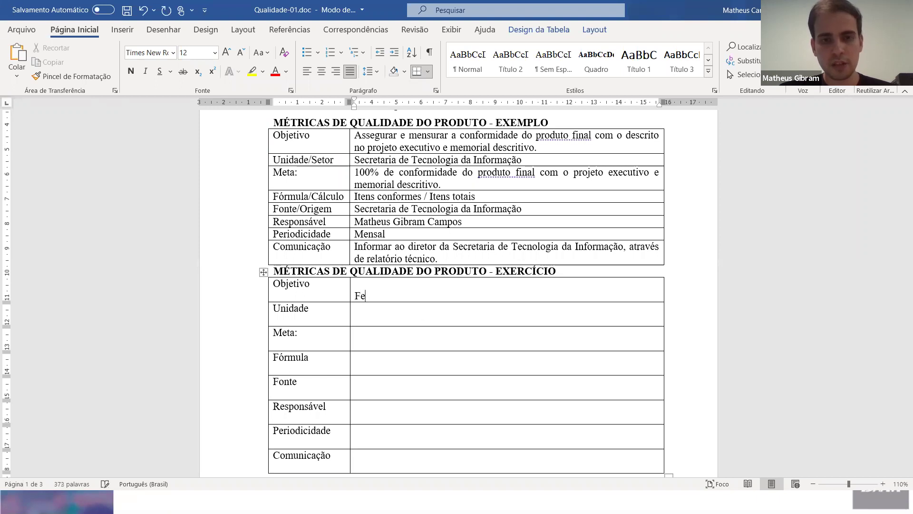
{"action": "key", "text": "BackSpace"}
{"action": "key", "text": "BackSpace"}
{"action": "key", "text": "BackSpace"}
{"action": "key", "text": "BackSpace"}
{"action": "key", "text": "BackSpace"}
{"action": "key", "text": "BackSpace"}
{"action": "key", "text": "BackSpace"}
{"action": "key", "text": "BackSpace"}
{"action": "key", "text": "BackSpace"}
{"action": "key", "text": "BackSpace"}
{"action": "key", "text": "BackSpace"}
{"action": "key", "text": "BackSpace"}
{"action": "key", "text": "BackSpace"}
{"action": "key", "text": "BackSpace"}
Enter "Garantir bebidas e comidas para cerca de 100 convidados." as the Objetivo of the product metrics exercise
{"action": "type", "text": "Garantir be"}
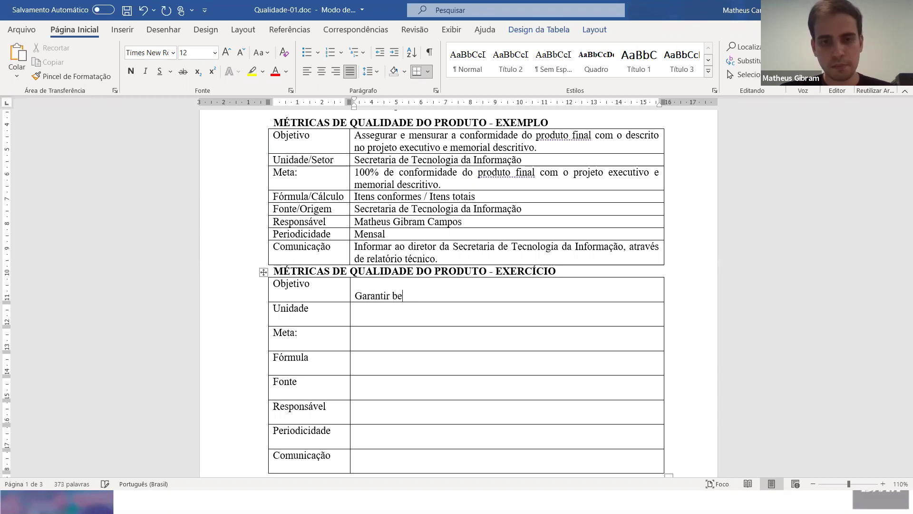
{"action": "type", "text": "bidas e comidas pa"}
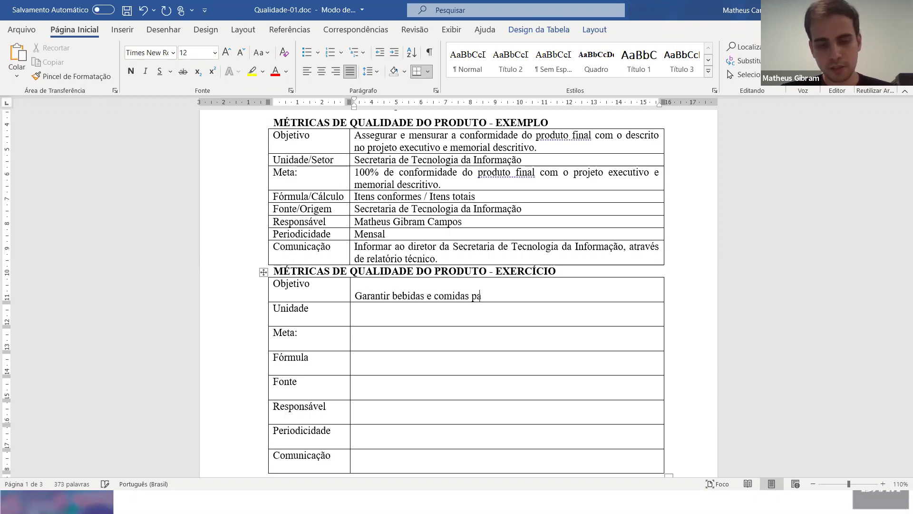
{"action": "type", "text": "ra cerca de 100 "}
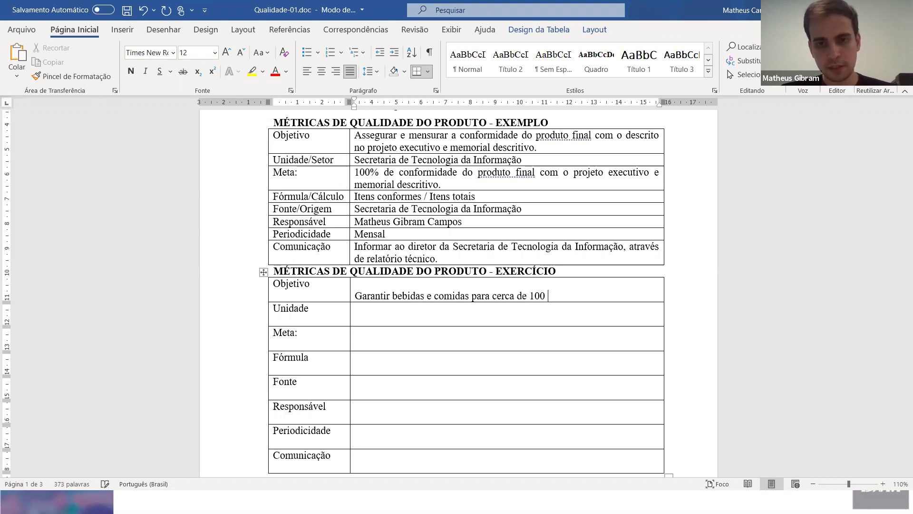
{"action": "type", "text": "o"}
{"action": "type", "text": "onvidados."}
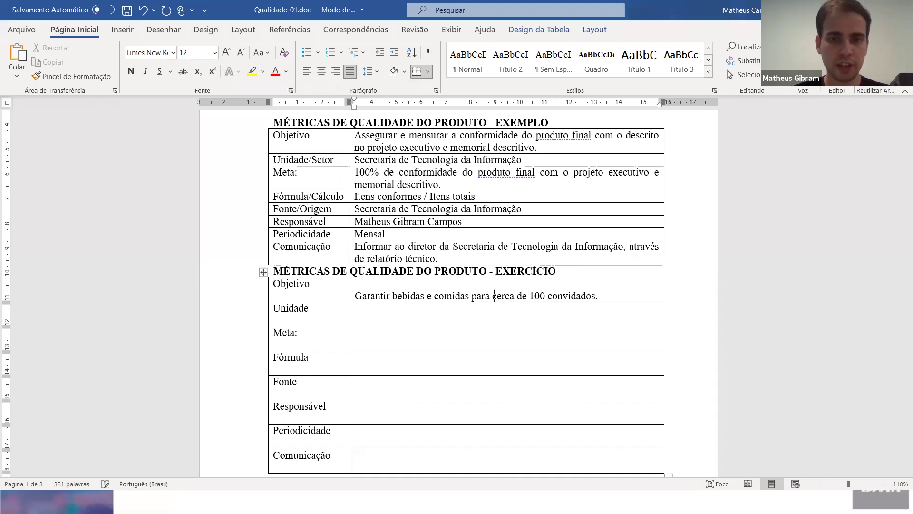
Highlight the words "bebidas e comidas" in the exercise's Objetivo answer
{"action": "key", "text": "shift+Right"}
{"action": "key", "text": "shift+Right"}
{"action": "key", "text": "shift+Right"}
{"action": "key", "text": "shift+Right"}
{"action": "key", "text": "shift+Right"}
{"action": "key", "text": "shift+Right"}
{"action": "key", "text": "shift+Right"}
{"action": "key", "text": "shift+Right"}
{"action": "key", "text": "shift+Right"}
{"action": "key", "text": "shift+Right"}
{"action": "key", "text": "shift+Right"}
{"action": "key", "text": "shift+Right"}
{"action": "key", "text": "shift+Right"}
{"action": "key", "text": "shift+Right"}
{"action": "key", "text": "shift+Right"}
{"action": "key", "text": "shift+Right"}
{"action": "key", "text": "shift+Right"}
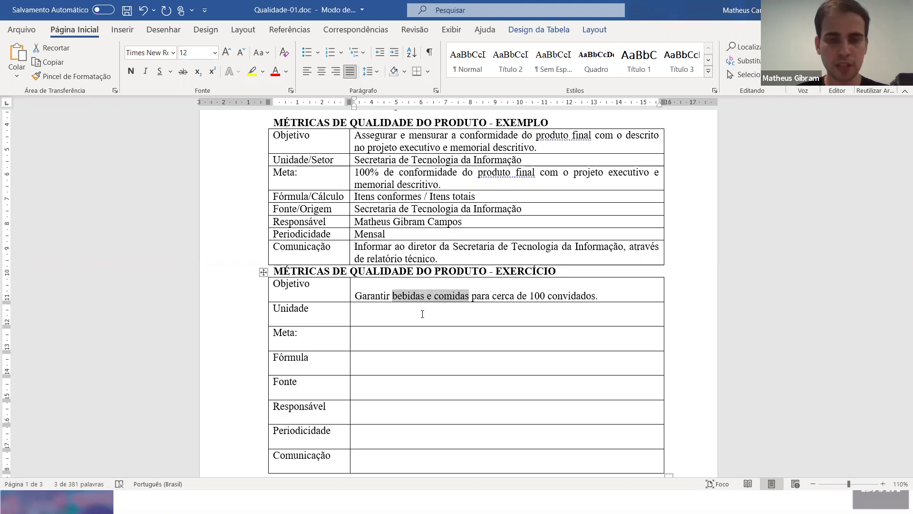
Begin the Meta answer of the product metrics exercise with "Ao final da festa ter" and highlight that phrase
{"action": "key", "text": "Down"}
{"action": "key", "text": "Down"}
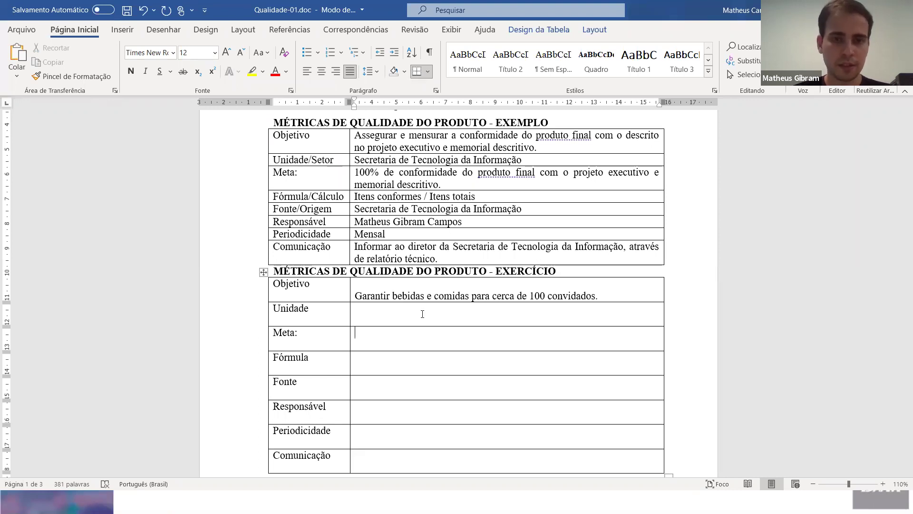
{"action": "type", "text": "Ao "}
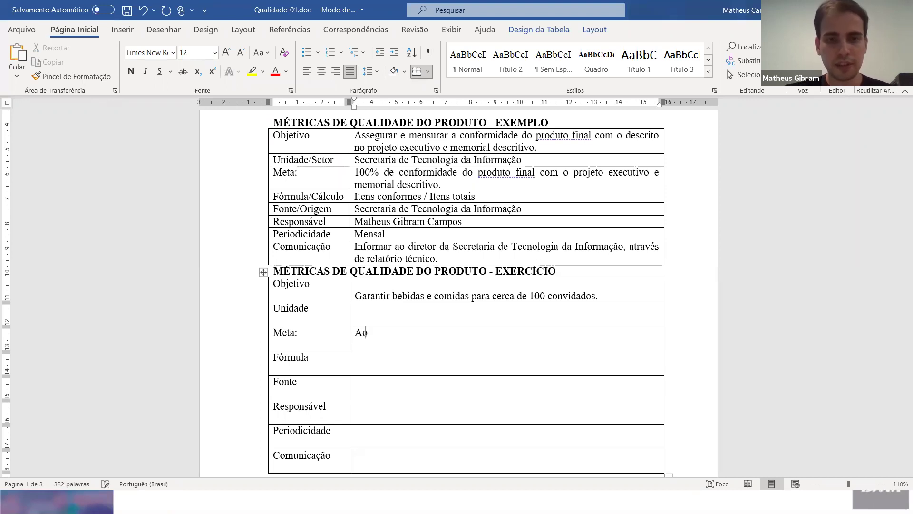
{"action": "type", "text": "final da festa "}
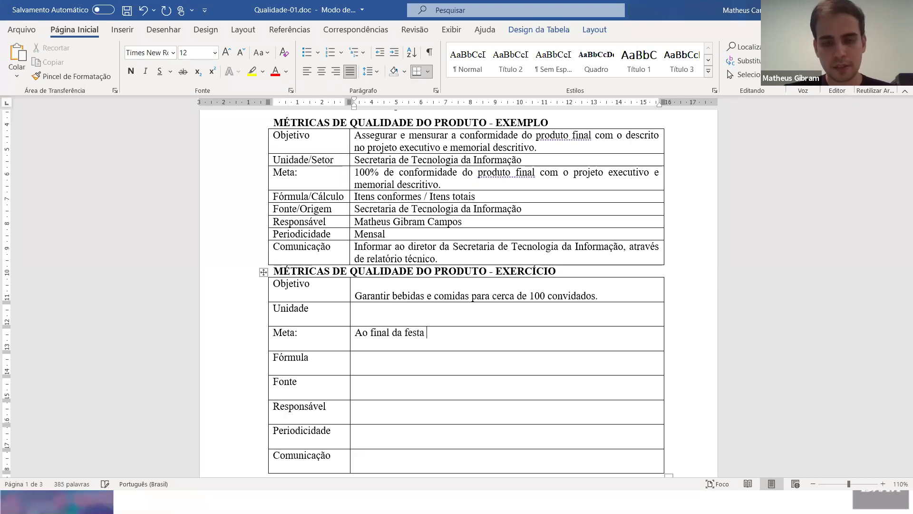
{"action": "type", "text": "ter"}
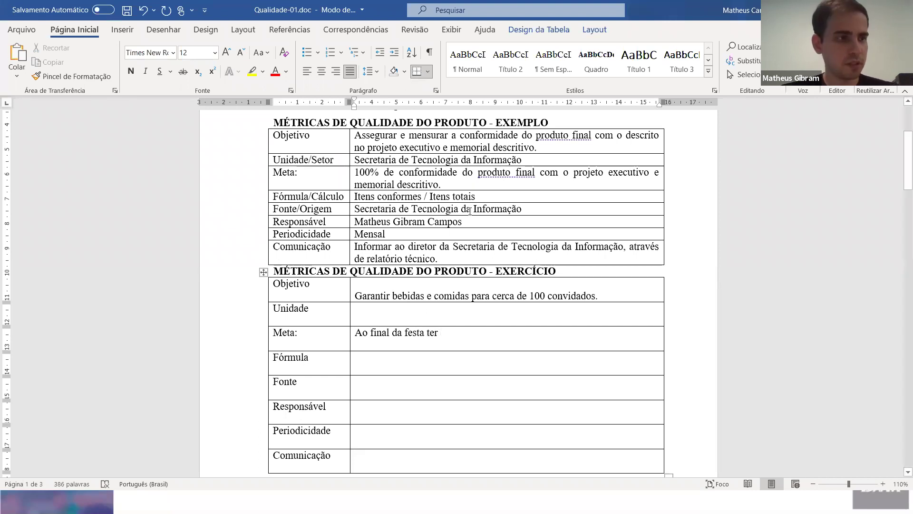
{"action": "scroll", "coordinate": [461, 217], "scroll_direction": "down", "scroll_amount": 4}
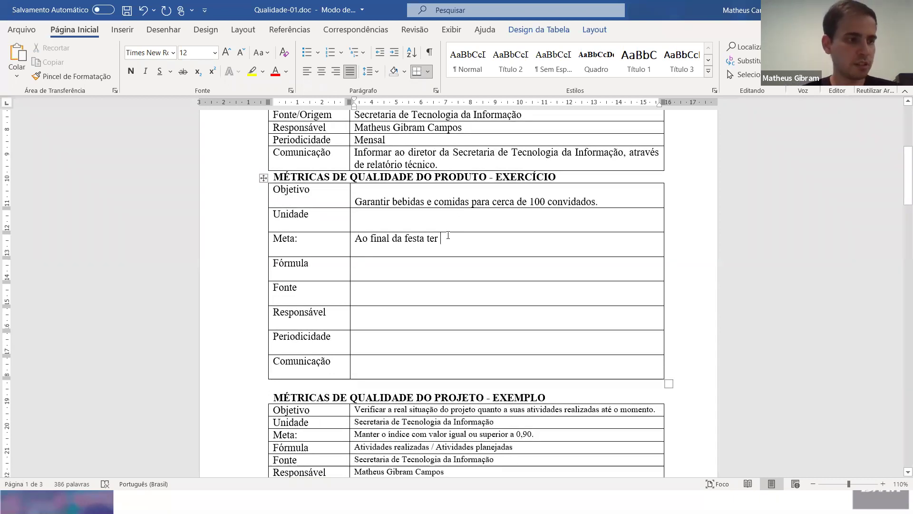
{"action": "left_click_drag", "start_coordinate": [453, 236], "coordinate": [355, 238]}
{"action": "scroll", "coordinate": [495, 265], "scroll_direction": "up", "scroll_amount": 1}
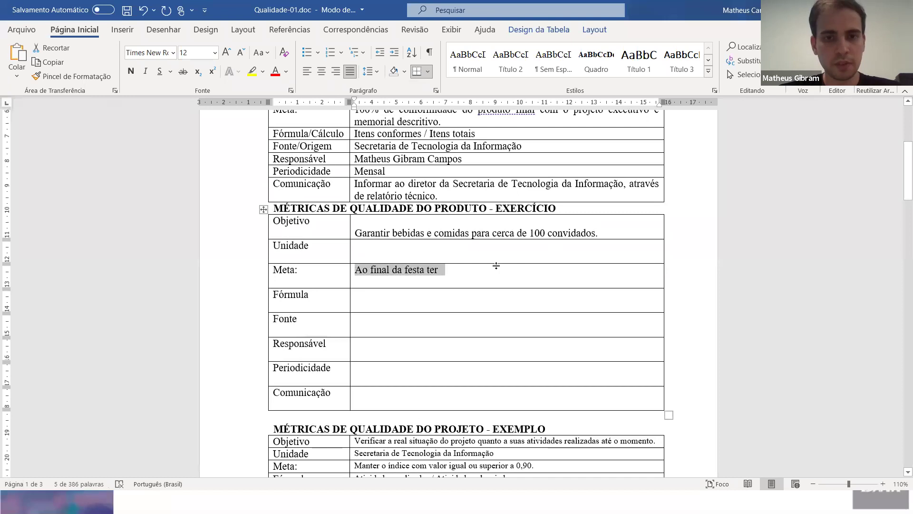
Complete the exercise's Meta answer with "sobrado 30 latas de cerveja, 10 quilos de comida"
{"action": "left_click", "coordinate": [482, 274]}
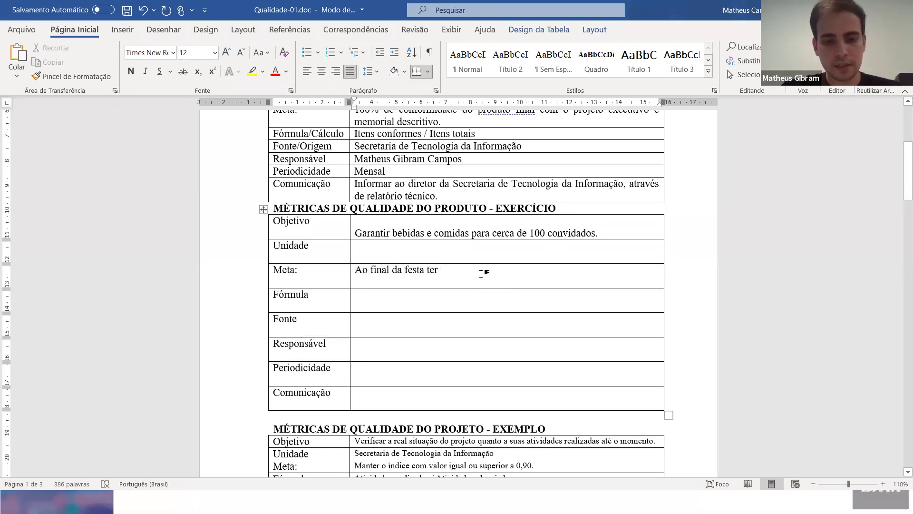
{"action": "type", "text": "sobrado 30"}
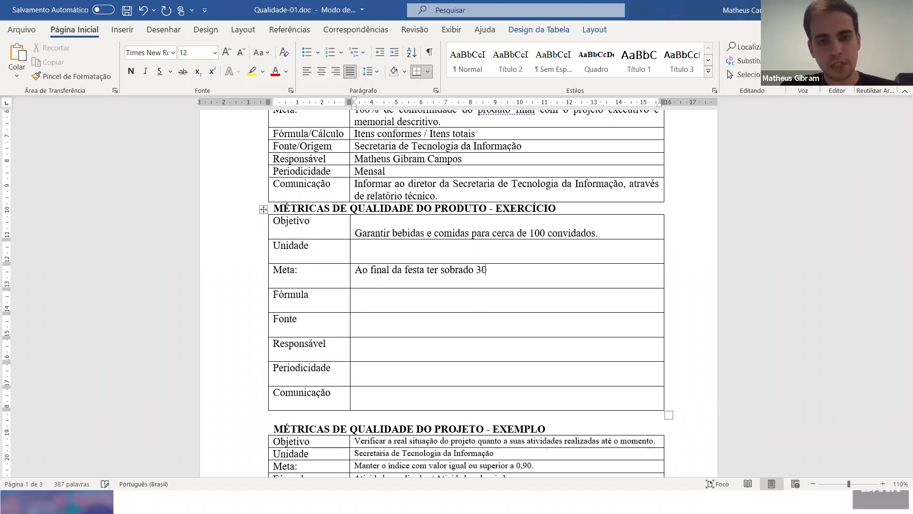
{"action": "type", "text": " latas de cerveja"}
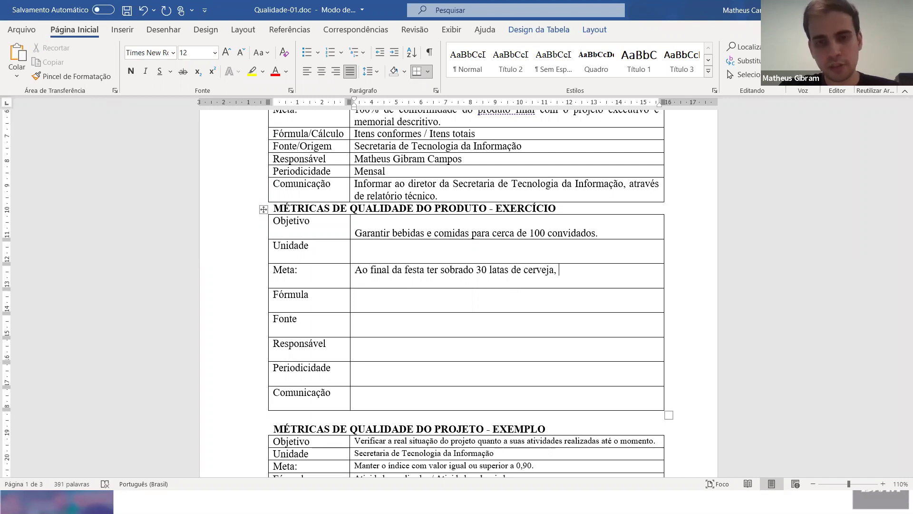
{"action": "type", "text": ", 100"}
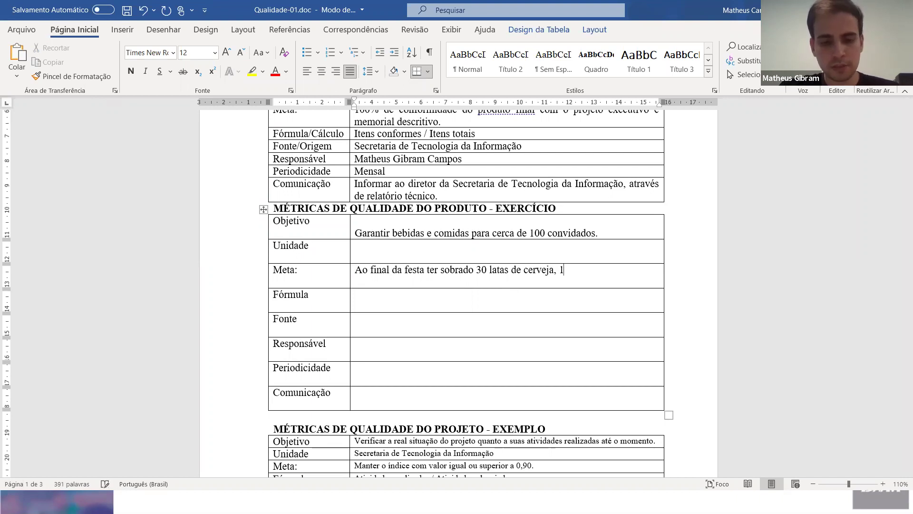
{"action": "key", "text": "BackSpace"}
{"action": "key", "text": "BackSpace"}
{"action": "type", "text": "k"}
{"action": "key", "text": "BackSpace"}
{"action": "type", "text": "quilos de comida"}
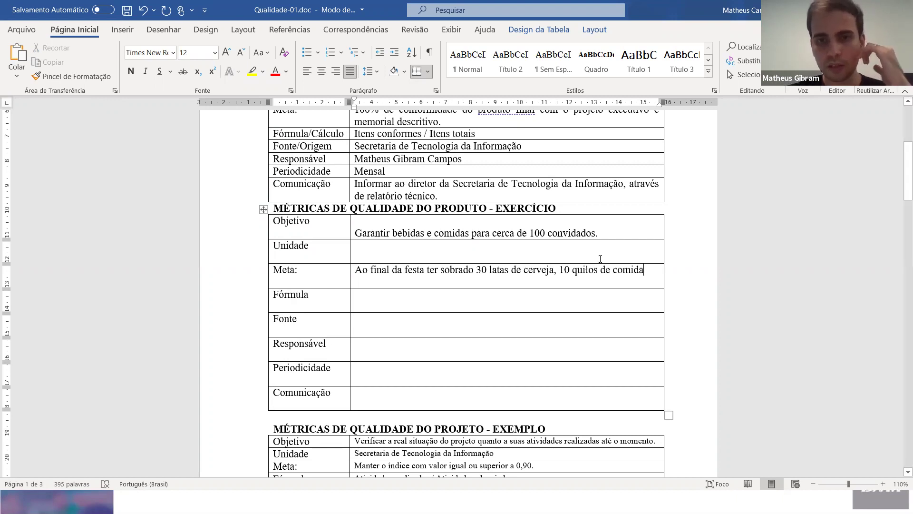
Review the exercise's Objetivo answer against its Meta, highlighting the objective text, the Meta label and the Meta answer
{"action": "scroll", "coordinate": [600, 260], "scroll_direction": "up", "scroll_amount": 2}
{"action": "left_click_drag", "start_coordinate": [611, 291], "coordinate": [390, 302]}
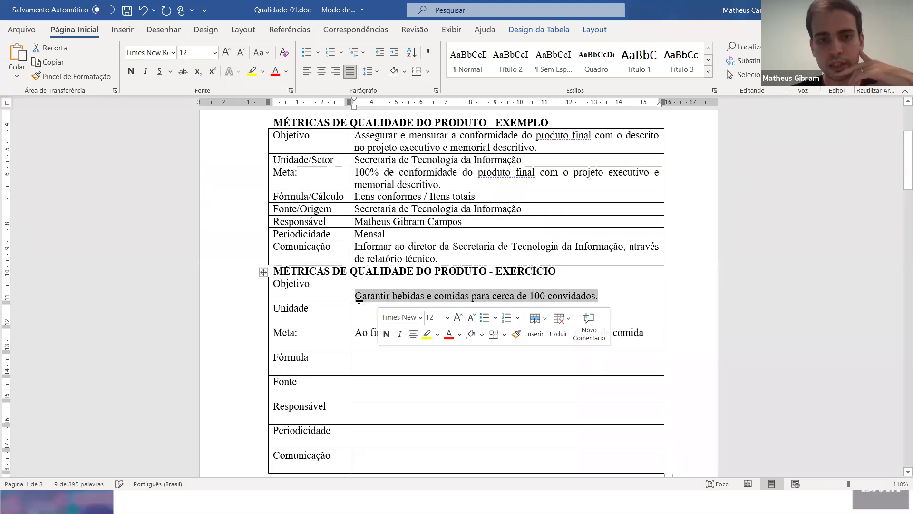
{"action": "left_click_drag", "start_coordinate": [305, 334], "coordinate": [274, 333]}
{"action": "left_click", "coordinate": [284, 333]}
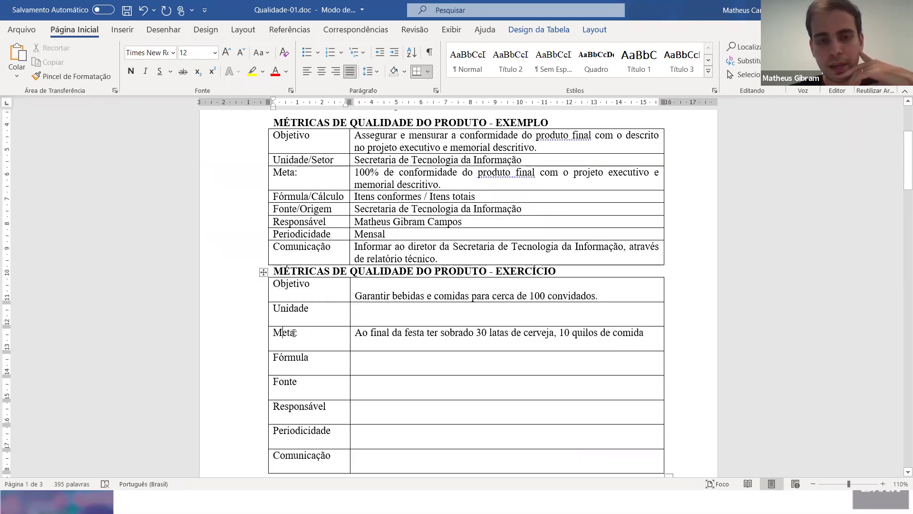
{"action": "double_click", "coordinate": [281, 333]}
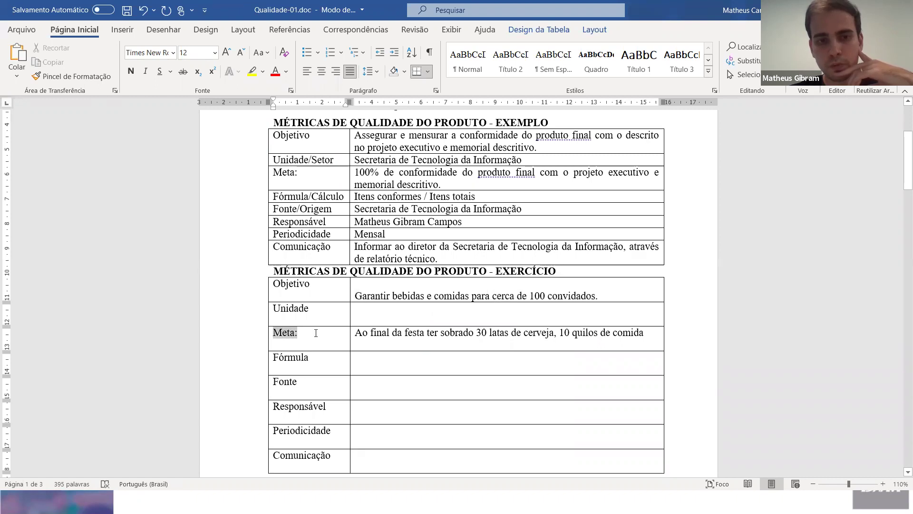
{"action": "left_click", "coordinate": [355, 332]}
{"action": "left_click", "coordinate": [537, 335]}
Examine the Meta value in the project quality metrics example, highlighting its minimum index wording
{"action": "scroll", "coordinate": [603, 335], "scroll_direction": "down", "scroll_amount": 8}
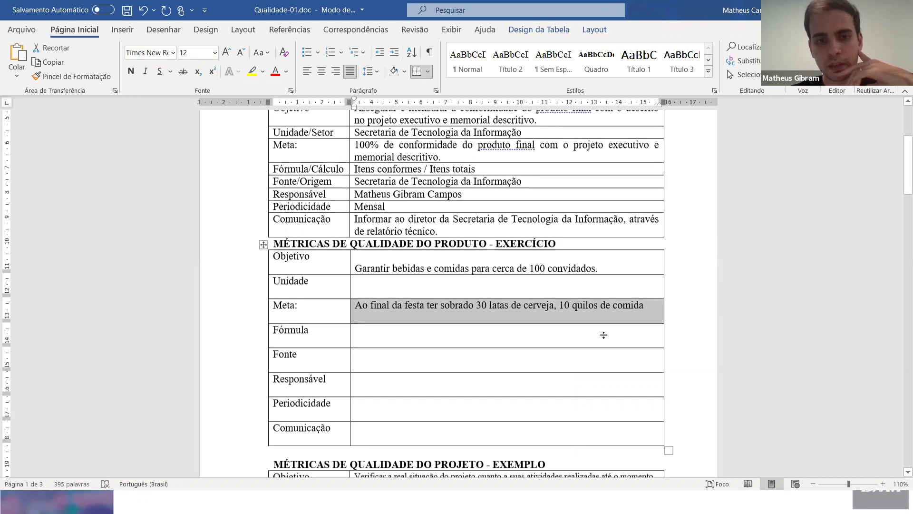
{"action": "scroll", "coordinate": [580, 336], "scroll_direction": "down", "scroll_amount": 5}
{"action": "scroll", "coordinate": [580, 343], "scroll_direction": "up", "scroll_amount": 5}
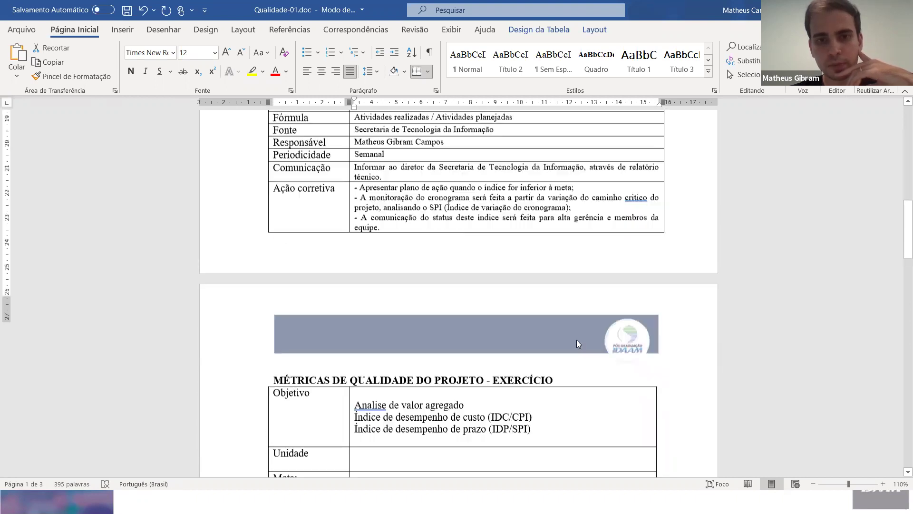
{"action": "left_click_drag", "start_coordinate": [355, 183], "coordinate": [382, 184]}
{"action": "left_click", "coordinate": [534, 187]}
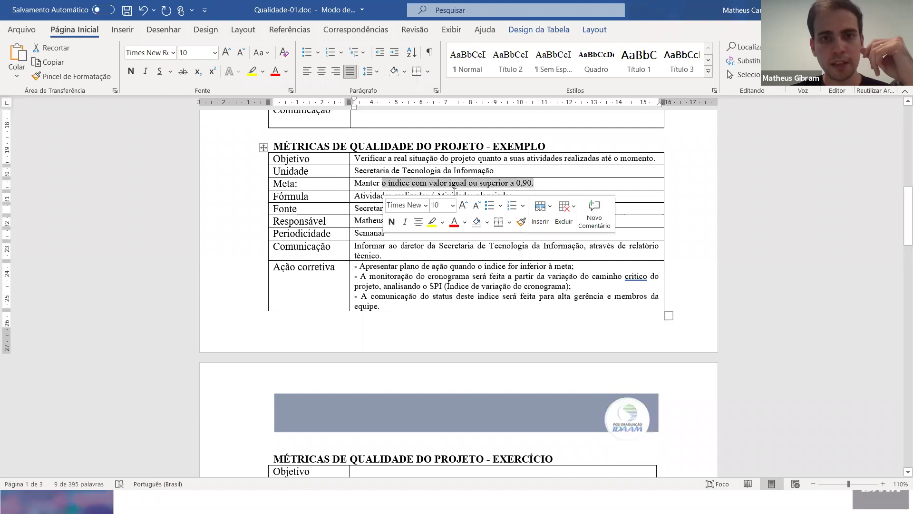
{"action": "left_click", "coordinate": [498, 188]}
Examine the project example's Fórmula, highlighting "Atividades realizadas" and "Atividades planejadas" separately
{"action": "left_click_drag", "start_coordinate": [520, 194], "coordinate": [361, 199]}
{"action": "left_click", "coordinate": [360, 198]}
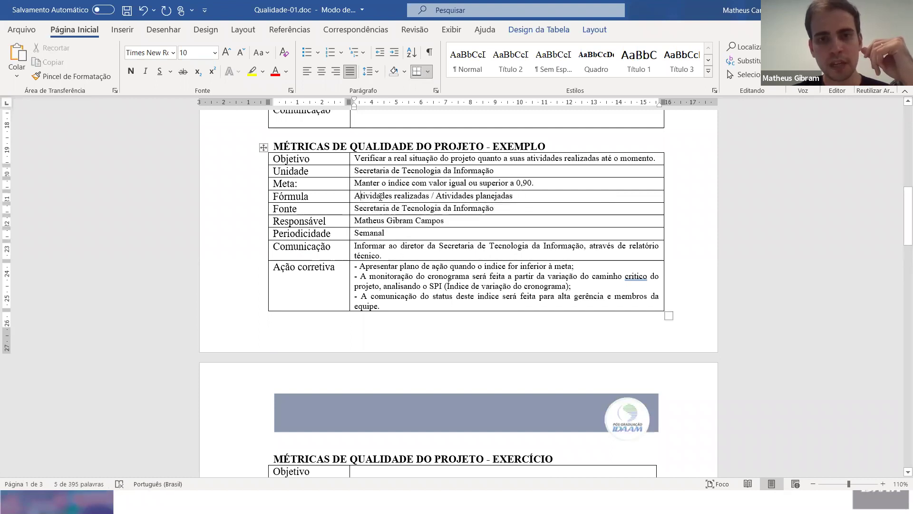
{"action": "double_click", "coordinate": [433, 195]}
{"action": "left_click_drag", "start_coordinate": [474, 195], "coordinate": [514, 195]}
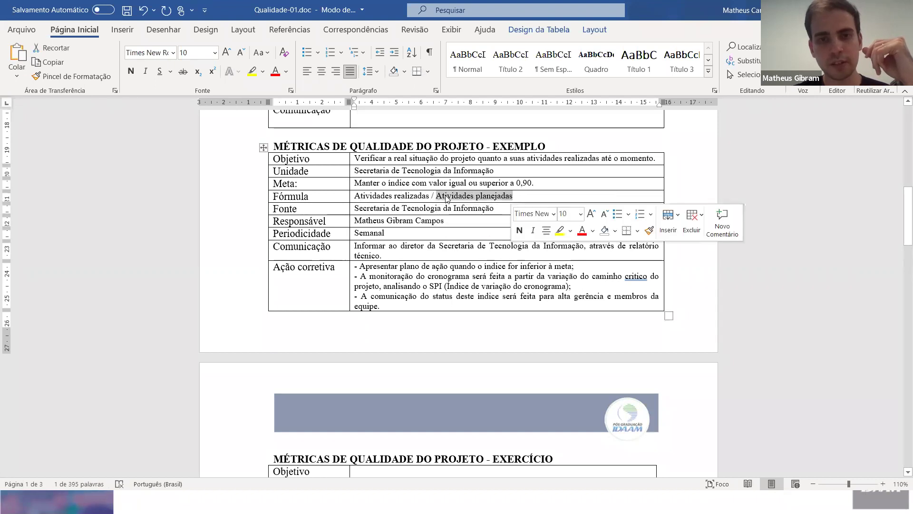
{"action": "left_click_drag", "start_coordinate": [356, 196], "coordinate": [430, 195]}
{"action": "left_click", "coordinate": [376, 198]}
{"action": "left_click_drag", "start_coordinate": [376, 197], "coordinate": [431, 196]}
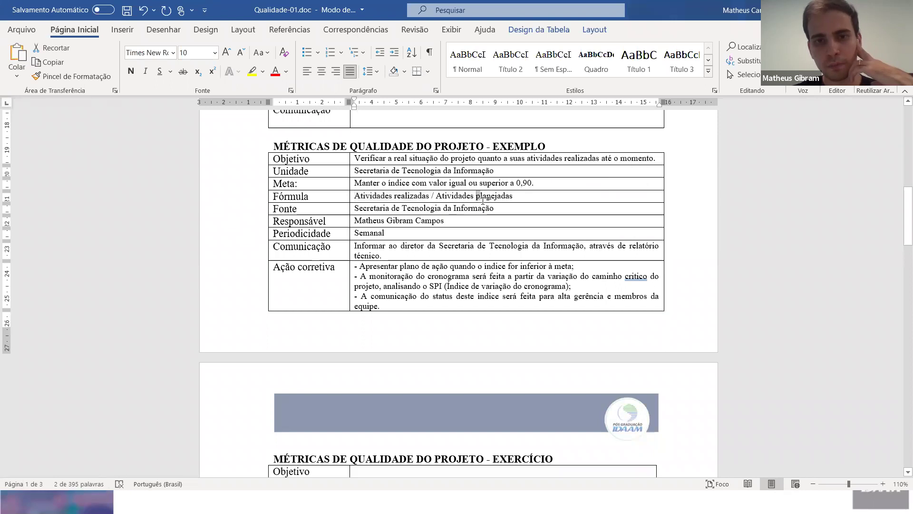
{"action": "left_click_drag", "start_coordinate": [389, 197], "coordinate": [412, 199]}
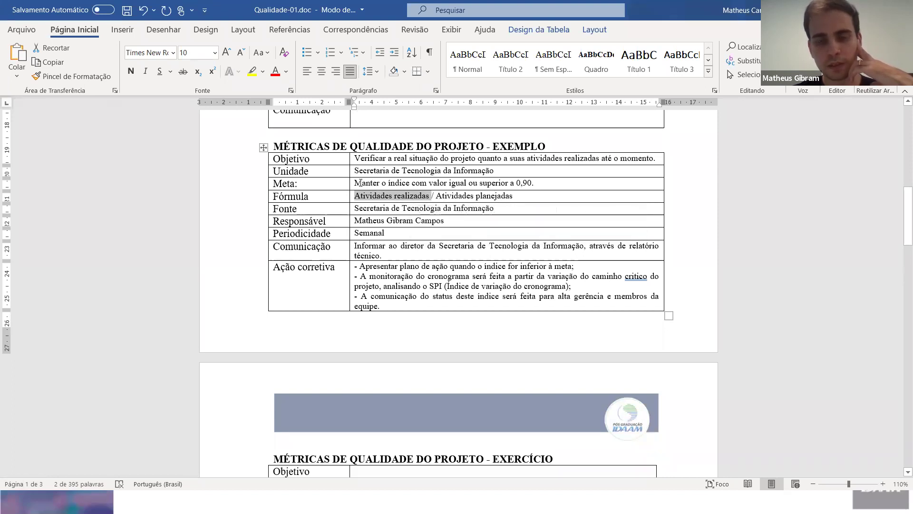
Highlight the full Meta sentence in the project metrics example and revisit its beginning
{"action": "left_click_drag", "start_coordinate": [359, 183], "coordinate": [532, 186]}
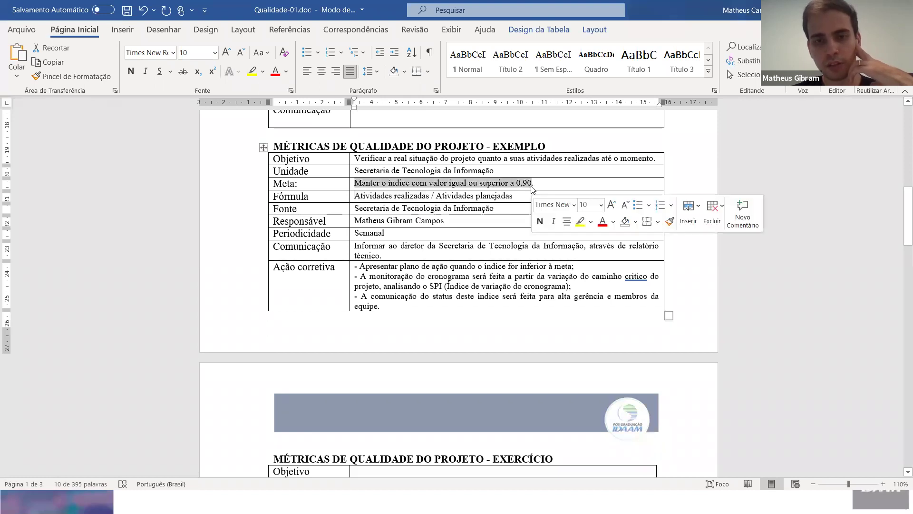
{"action": "left_click", "coordinate": [526, 196]}
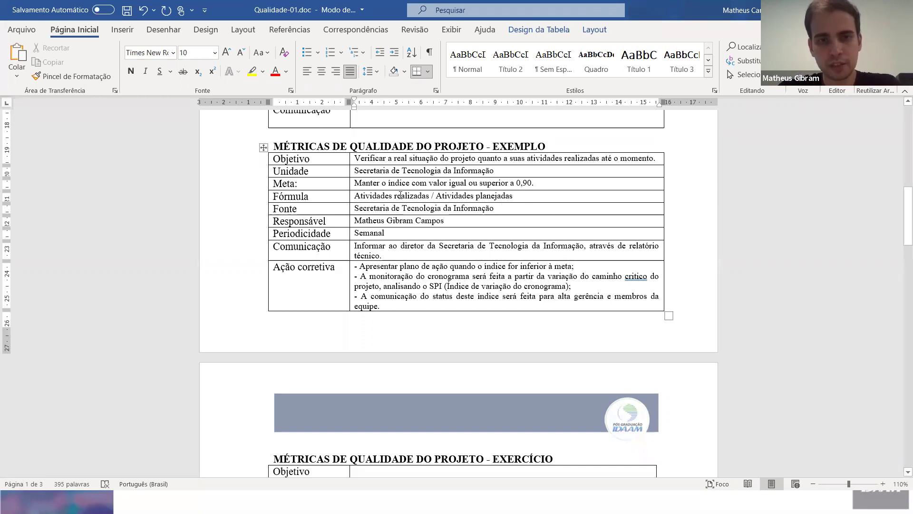
{"action": "double_click", "coordinate": [361, 184]}
{"action": "left_click", "coordinate": [356, 188]}
{"action": "left_click", "coordinate": [357, 188]}
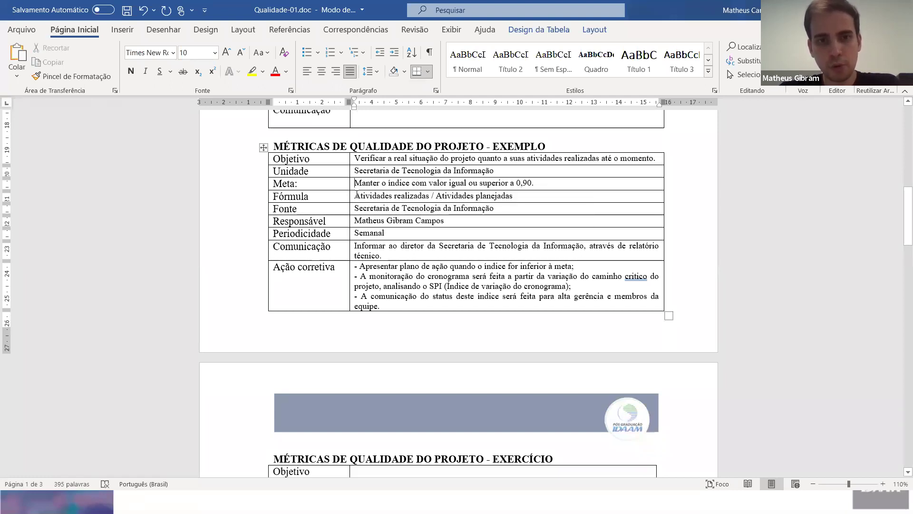
Walk through the Fórmula, Fonte and Responsável rows of the project metrics example, highlighting their contents
{"action": "double_click", "coordinate": [357, 195]}
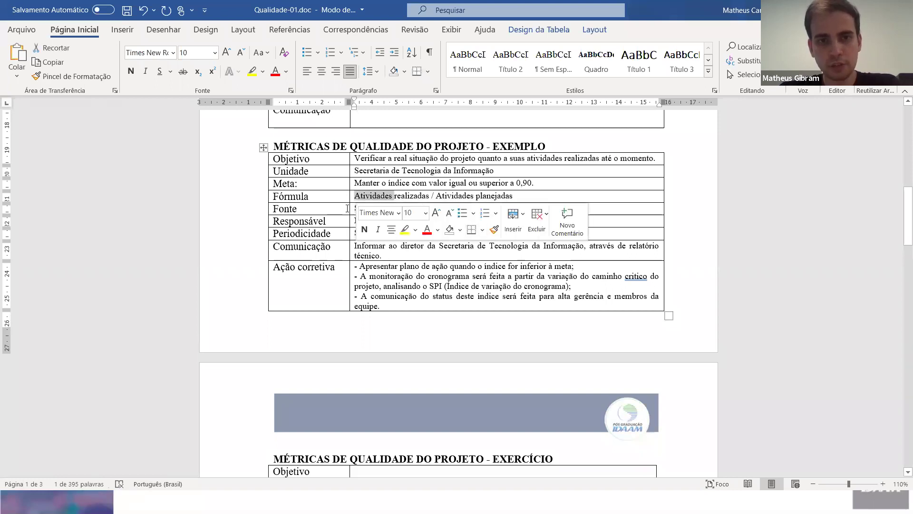
{"action": "left_click", "coordinate": [347, 208]}
{"action": "triple_click", "coordinate": [369, 208]}
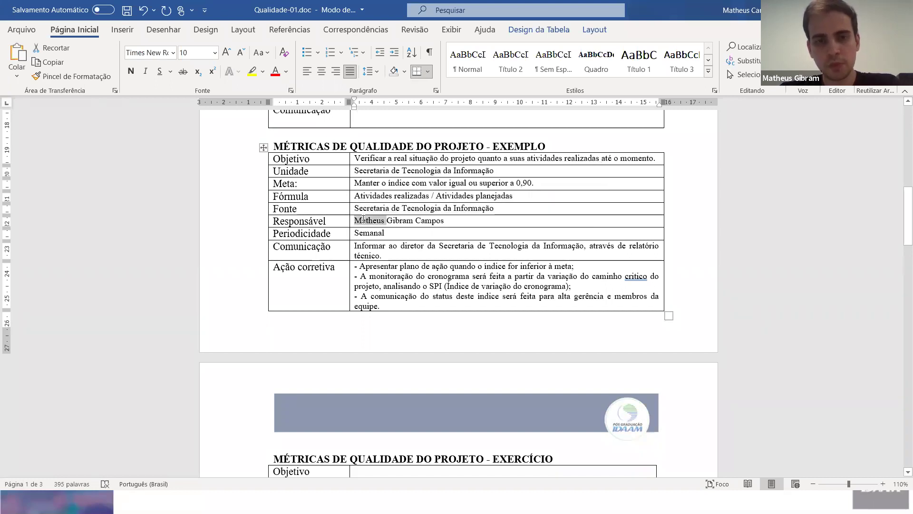
{"action": "triple_click", "coordinate": [363, 219]}
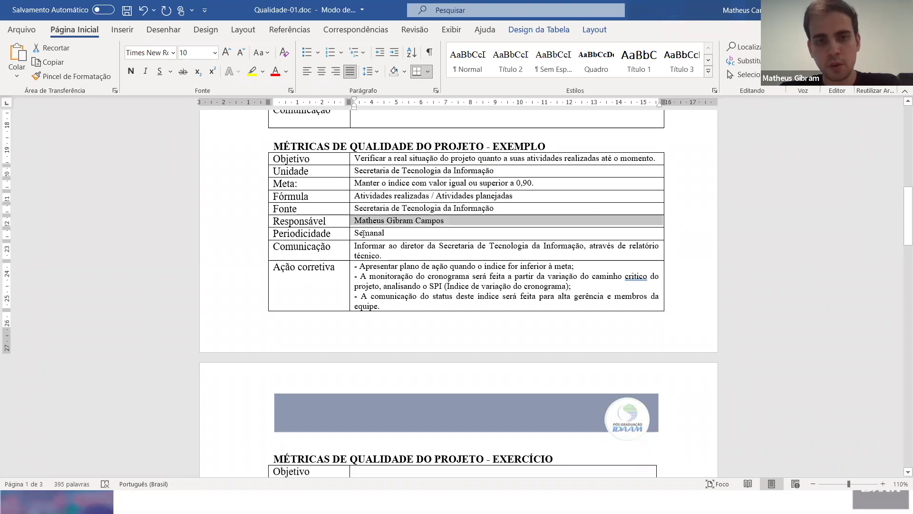
Review the Periodicidade and Comunicação rows of the project metrics example, highlighting their contents
{"action": "triple_click", "coordinate": [363, 234]}
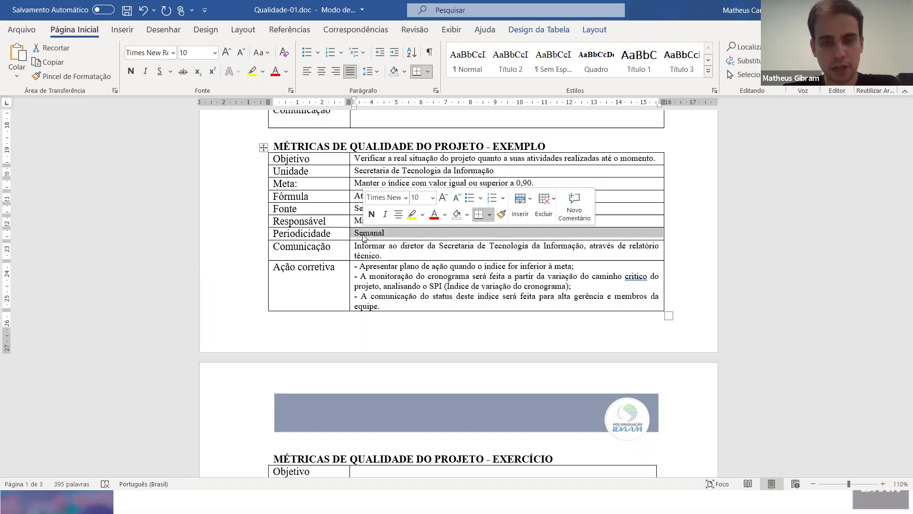
{"action": "left_click", "coordinate": [363, 235]}
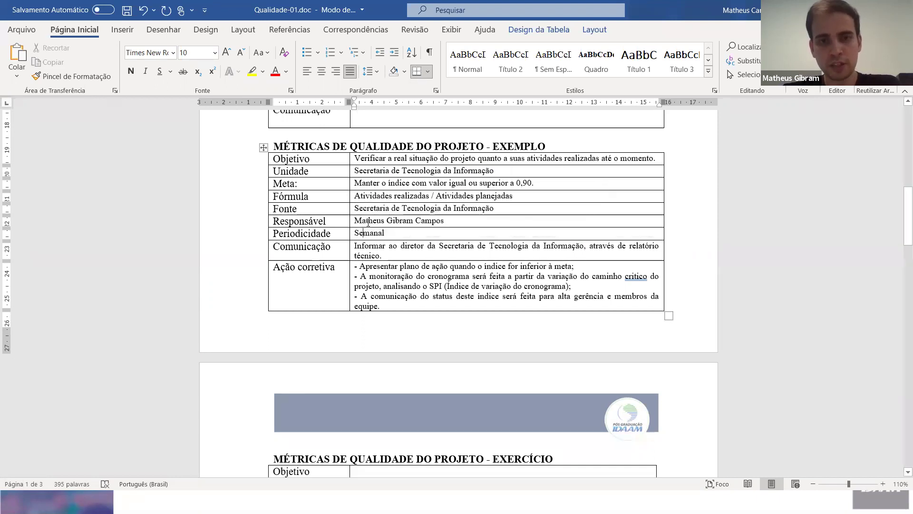
{"action": "double_click", "coordinate": [365, 245]}
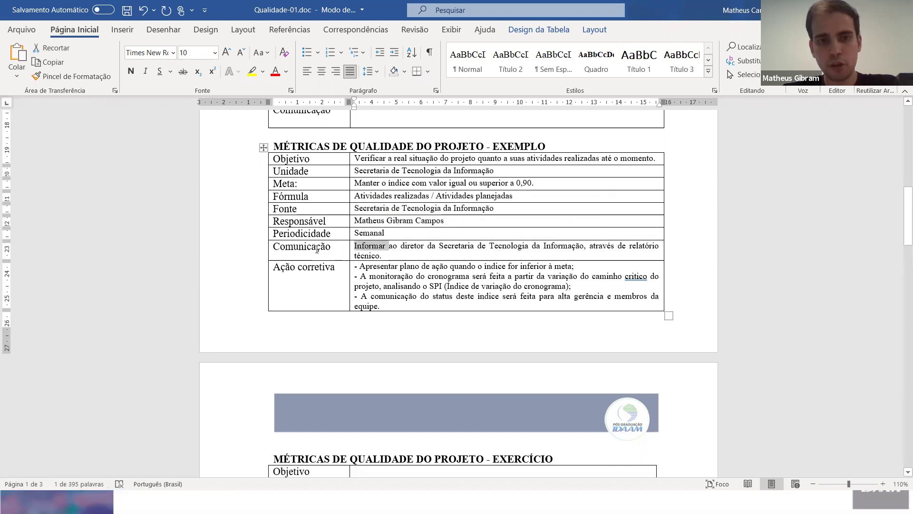
{"action": "double_click", "coordinate": [419, 246]}
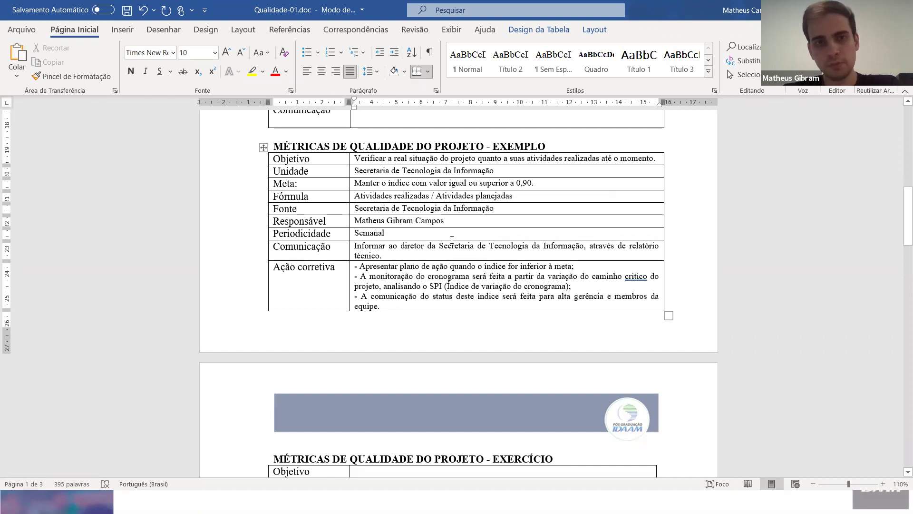
Look over the project quality metrics exercise table and highlight part of its heading
{"action": "scroll", "coordinate": [452, 244], "scroll_direction": "down", "scroll_amount": 5}
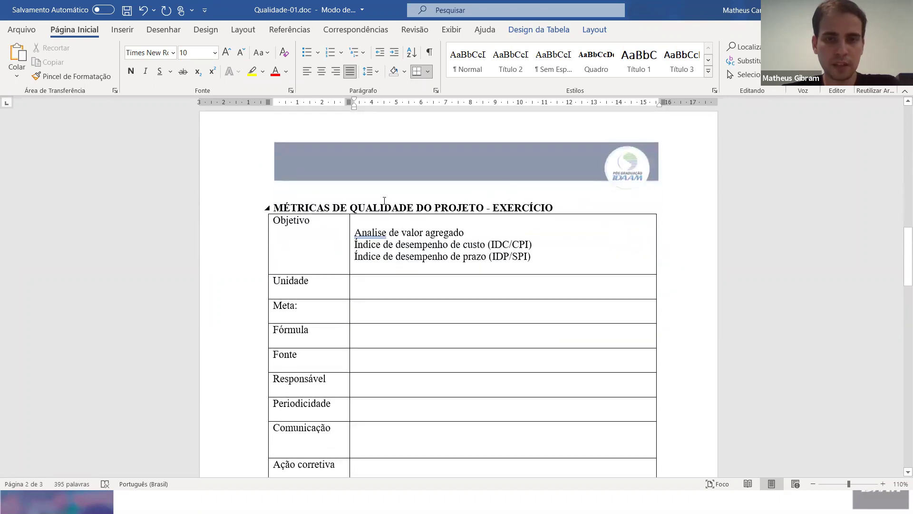
{"action": "left_click_drag", "start_coordinate": [357, 207], "coordinate": [486, 208]}
{"action": "scroll", "coordinate": [464, 216], "scroll_direction": "down", "scroll_amount": 1}
Clear the Objetivo, Unidade and Meta answers in the product quality metrics exercise table
{"action": "scroll", "coordinate": [465, 217], "scroll_direction": "up", "scroll_amount": 3}
{"action": "scroll", "coordinate": [464, 216], "scroll_direction": "up", "scroll_amount": 10}
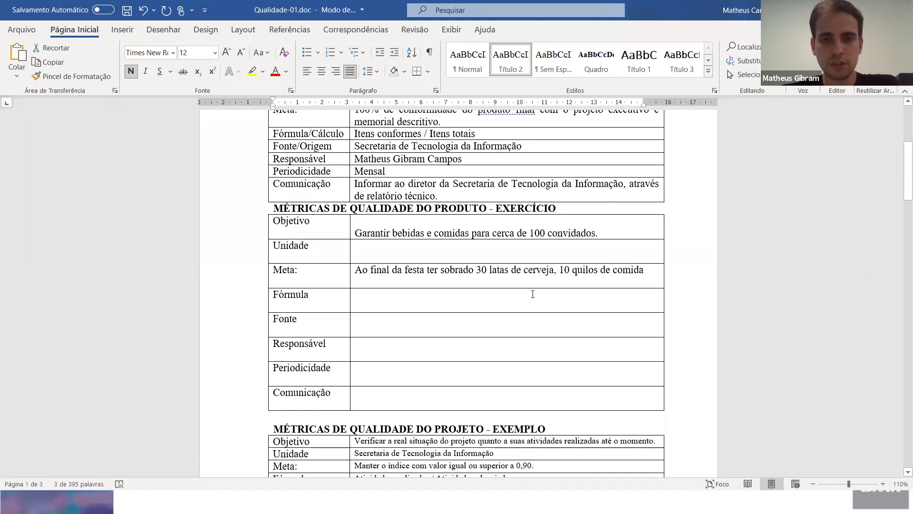
{"action": "left_click_drag", "start_coordinate": [615, 236], "coordinate": [366, 232]}
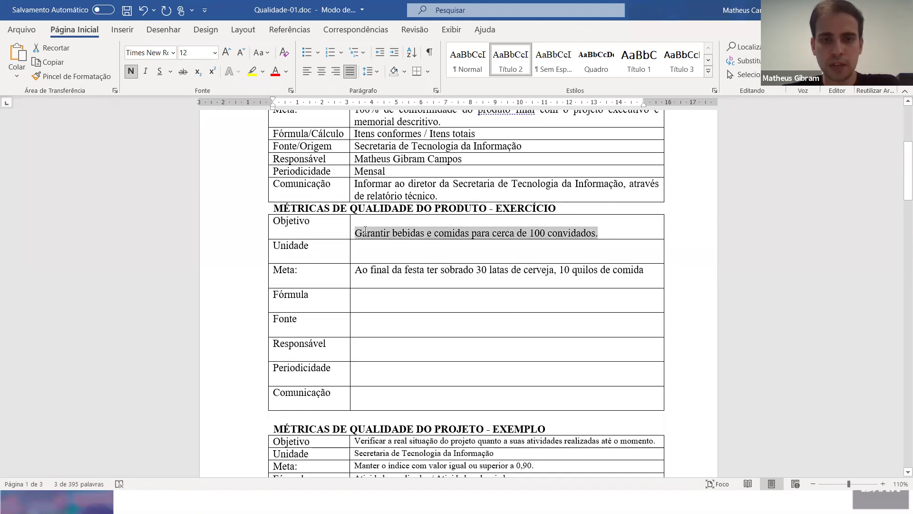
{"action": "left_click", "coordinate": [366, 232]}
{"action": "key", "text": "Home"}
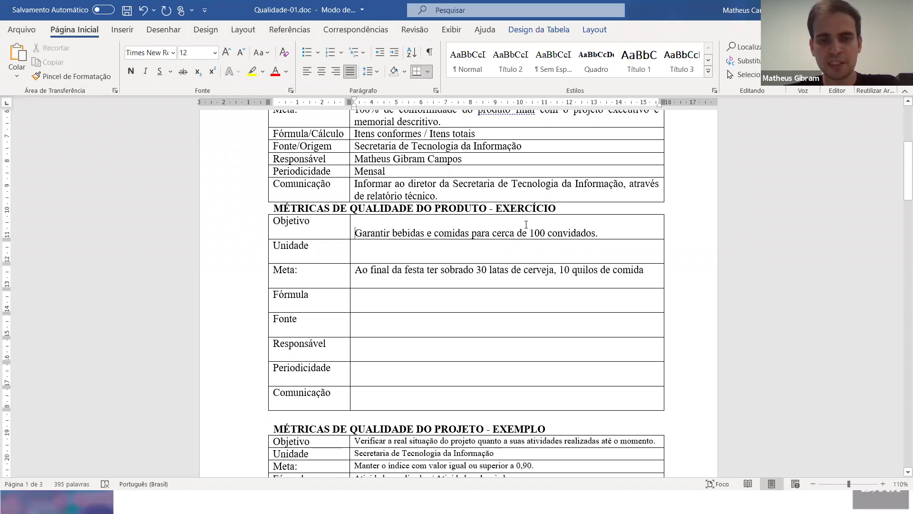
{"action": "left_click_drag", "start_coordinate": [573, 236], "coordinate": [627, 269]}
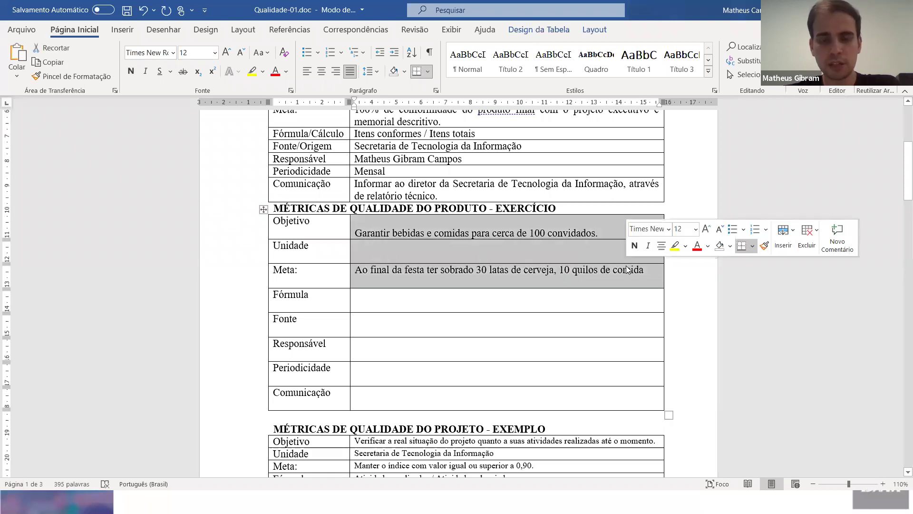
{"action": "key", "text": "Delete"}
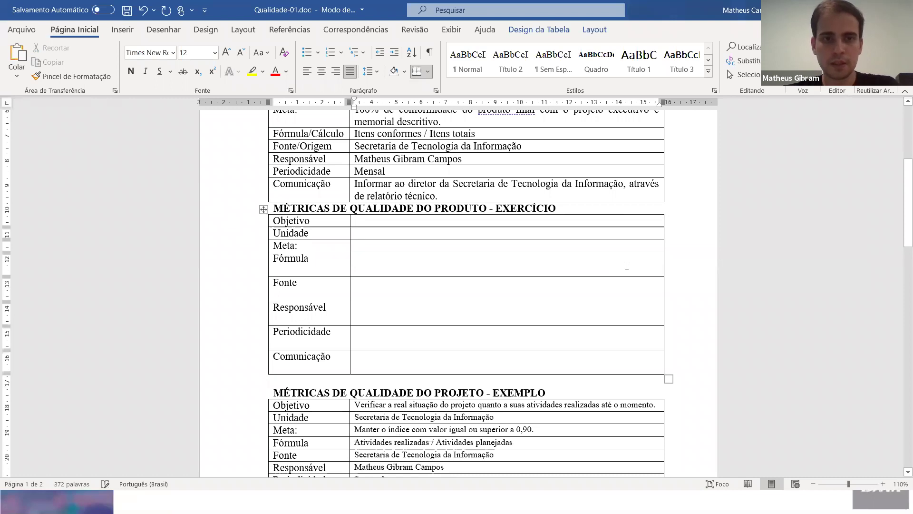
Fill in the product exercise's Objetivo with "Garantir a satisfação dos meus convidados."
{"action": "type", "text": "Ga"}
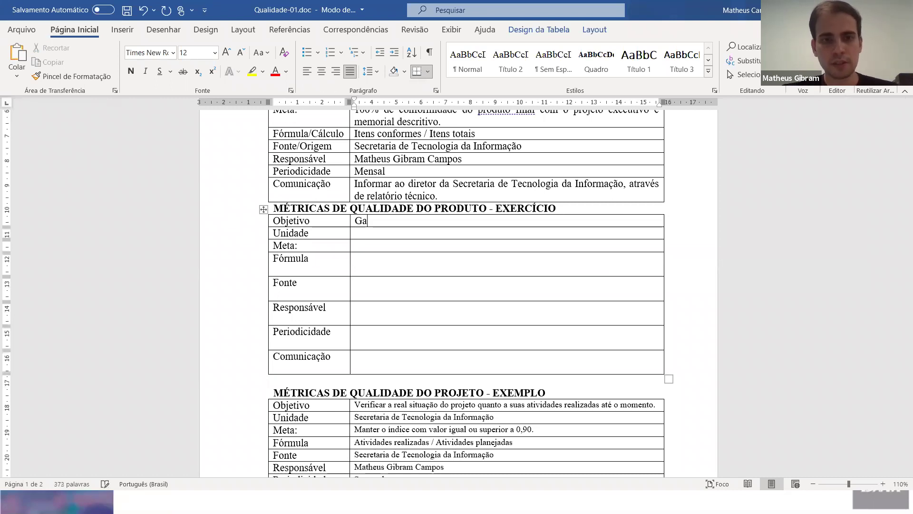
{"action": "type", "text": "rantir a satis"}
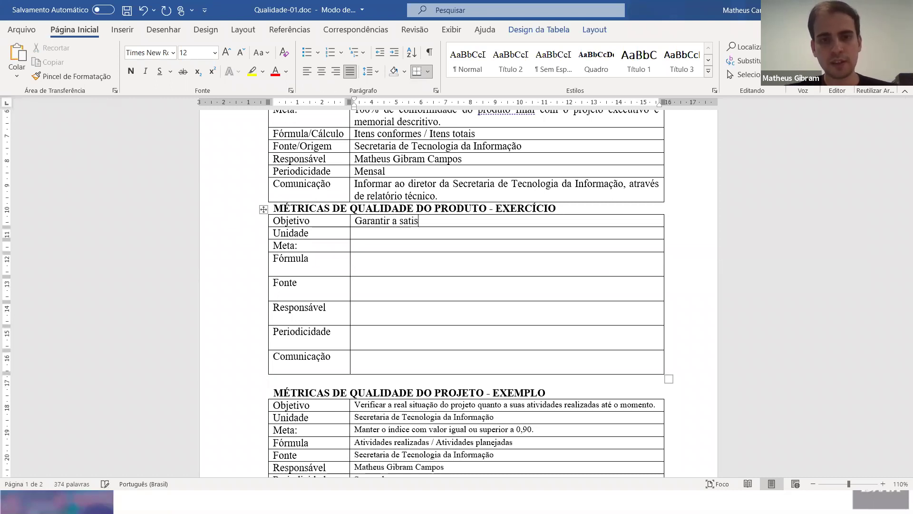
{"action": "type", "text": "fação dos"}
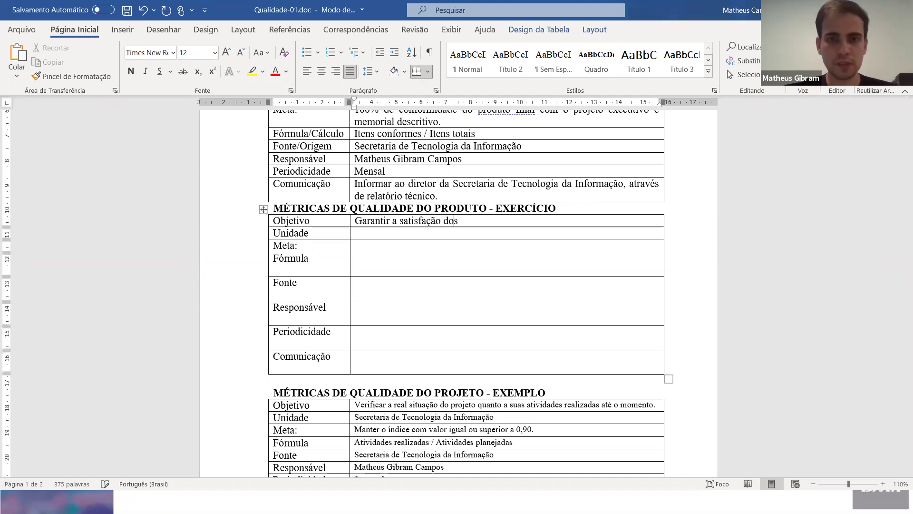
{"action": "type", "text": " meus convidados."}
Fill in the product exercise's Meta with "80% dos convidados declararem estar satisfeitos ou muito satisfeitos com a festa."
{"action": "key", "text": "Tab"}
{"action": "type", "text": "80% dos convidados declare"}
{"action": "key", "text": "BackSpace"}
{"action": "key", "text": "BackSpace"}
{"action": "type", "text": "arem estar satisfeitos ou muit"}
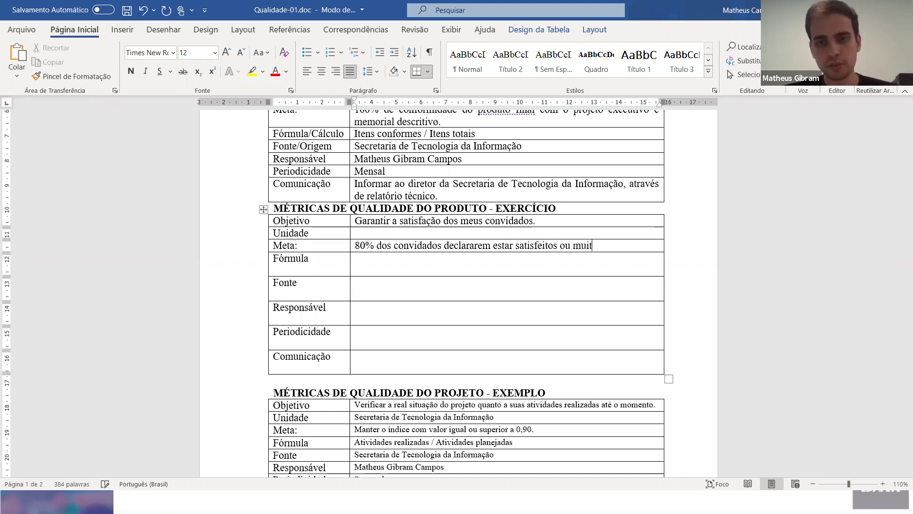
{"action": "type", "text": "o satisfeitos"}
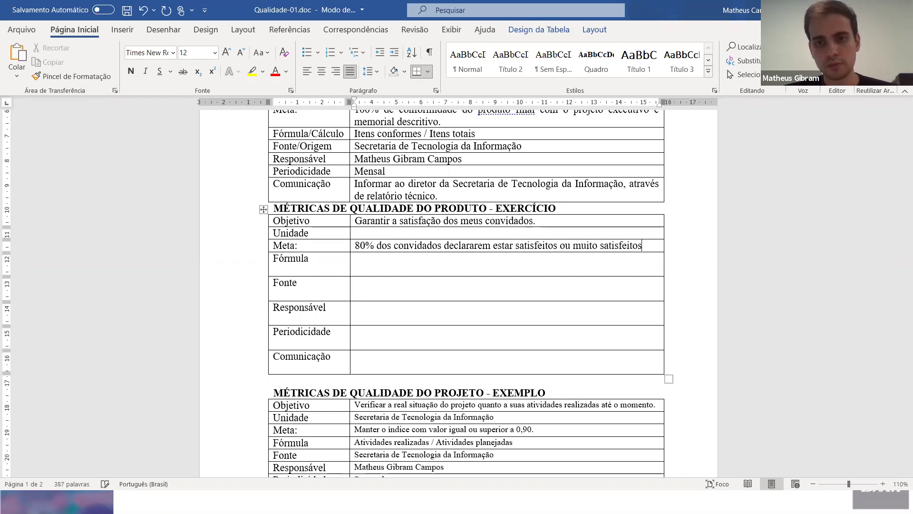
{"action": "type", "text": " com a festa."}
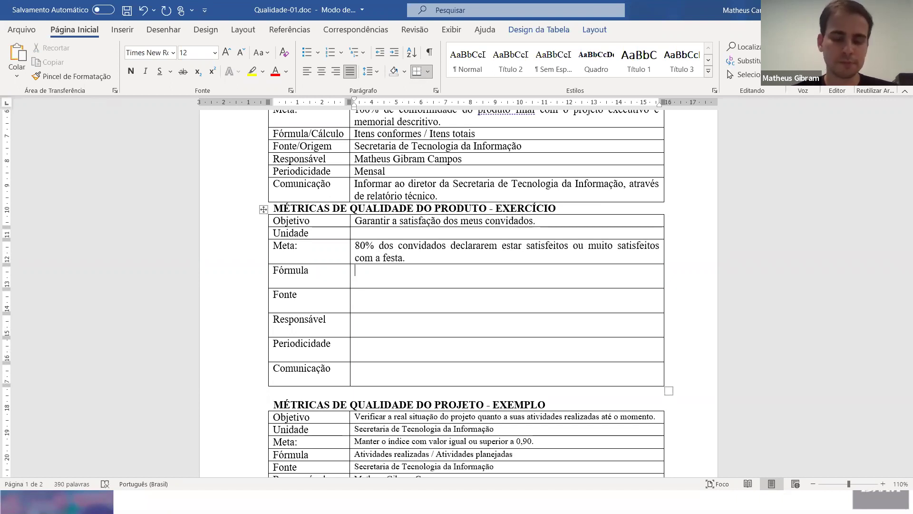
Enter the Fórmula as "Total de convdados que declararam estar satisfeitos ou muito satisfeitos /" with "Total de entrevistados" on a new line
{"action": "type", "text": "Total de co"}
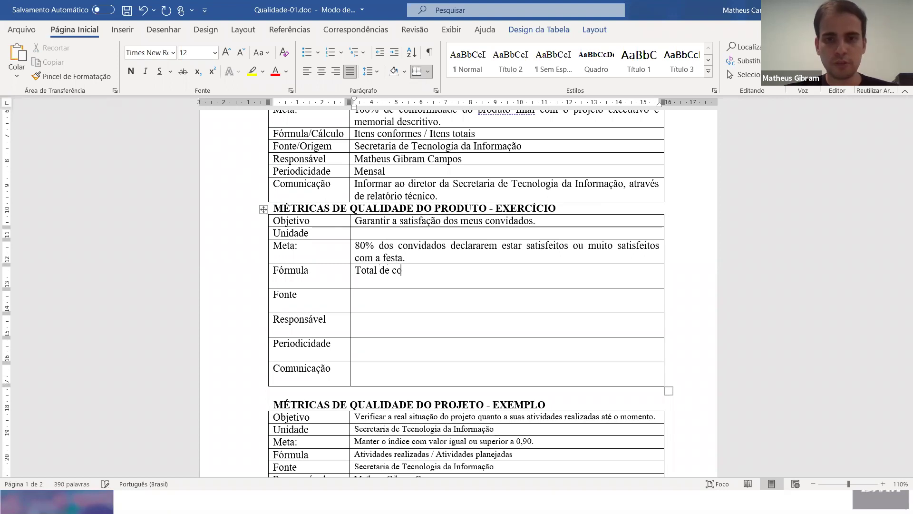
{"action": "type", "text": "nvdados q"}
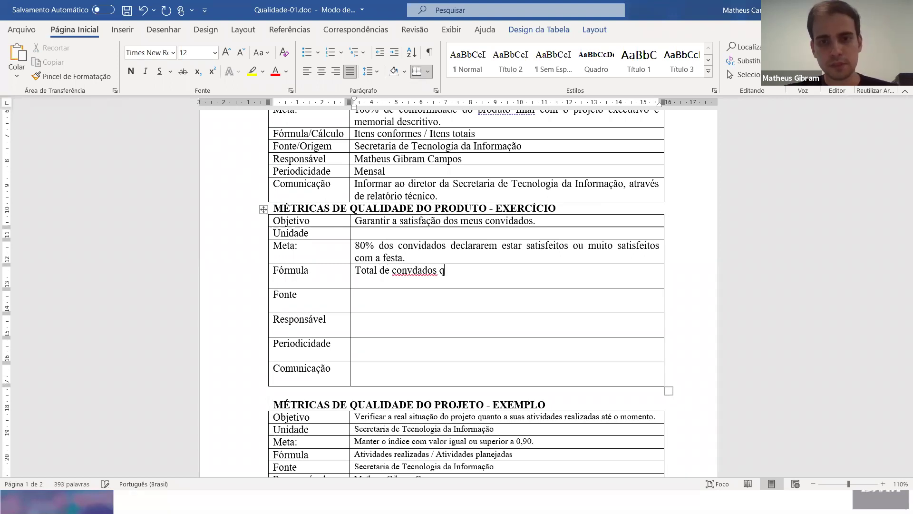
{"action": "type", "text": "ue declararam estar satisfeitos ou muitos"}
{"action": "key", "text": "BackSpace"}
{"action": "key", "text": "BackSpace"}
{"action": "type", "text": "satisfeitos /"}
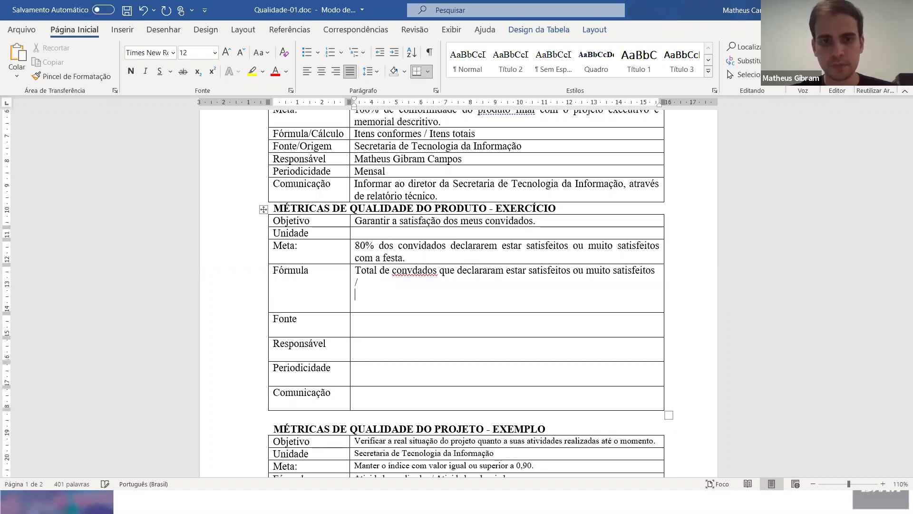
{"action": "key", "text": "Return"}
{"action": "type", "text": "Total de e"}
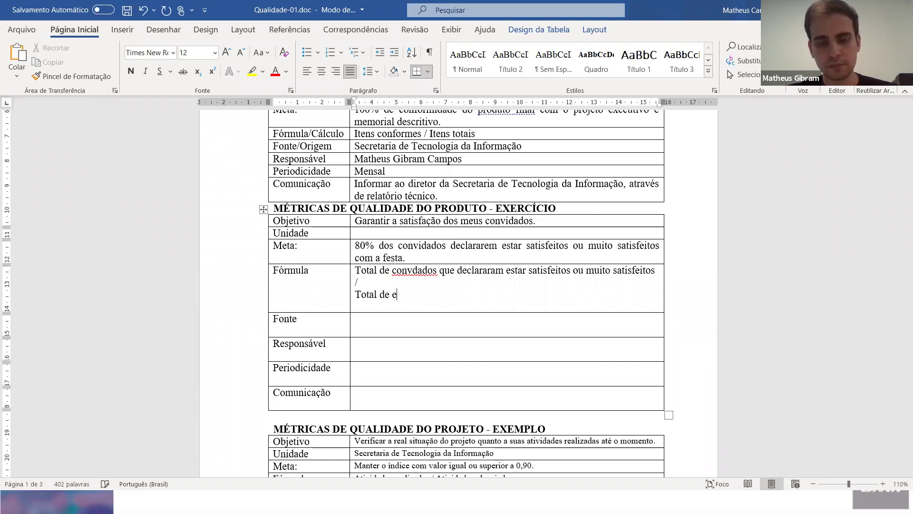
{"action": "type", "text": "ntrevistados"}
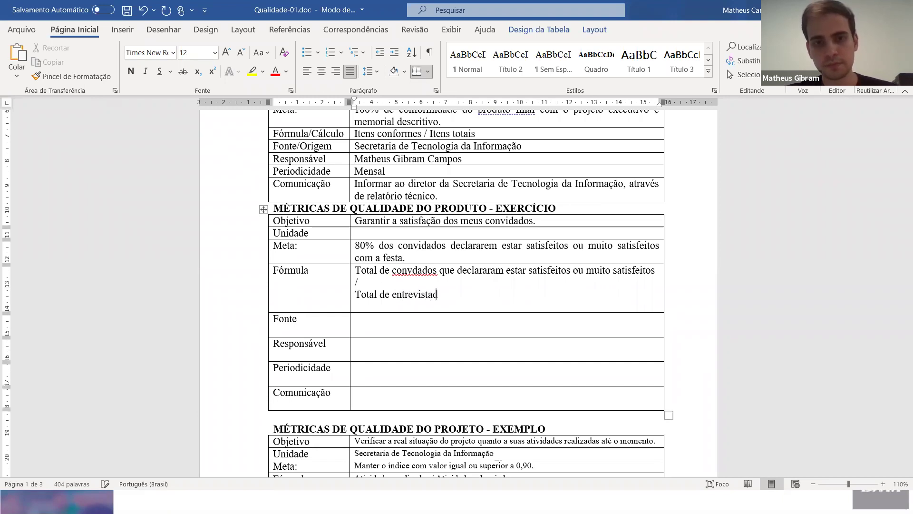
Review the product exercise's Fórmula by highlighting its full text
{"action": "left_click_drag", "start_coordinate": [453, 295], "coordinate": [627, 265]}
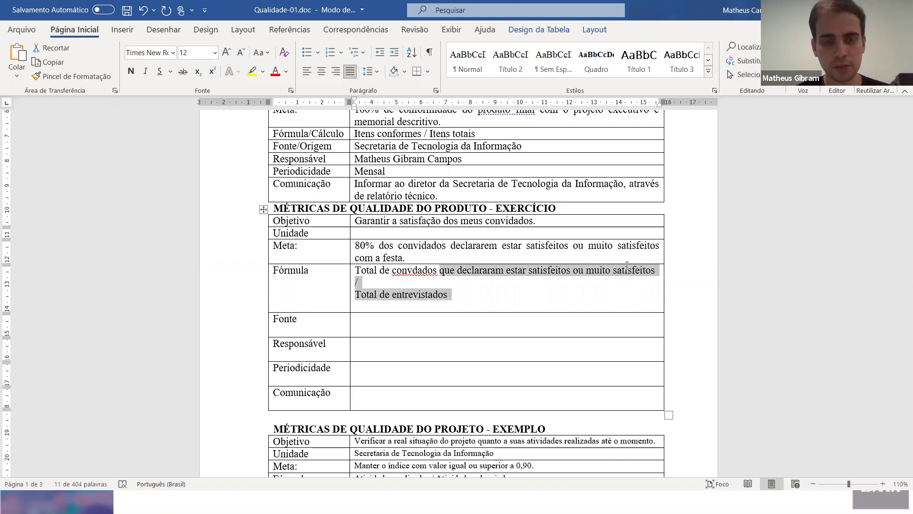
{"action": "key", "text": "ctrl+shift+Left"}
{"action": "key", "text": "ctrl+shift+Left"}
{"action": "key", "text": "shift+Left"}
{"action": "key", "text": "shift+Left"}
{"action": "key", "text": "shift+Left"}
{"action": "key", "text": "shift+Left"}
{"action": "key", "text": "shift+Left"}
{"action": "key", "text": "shift+Left"}
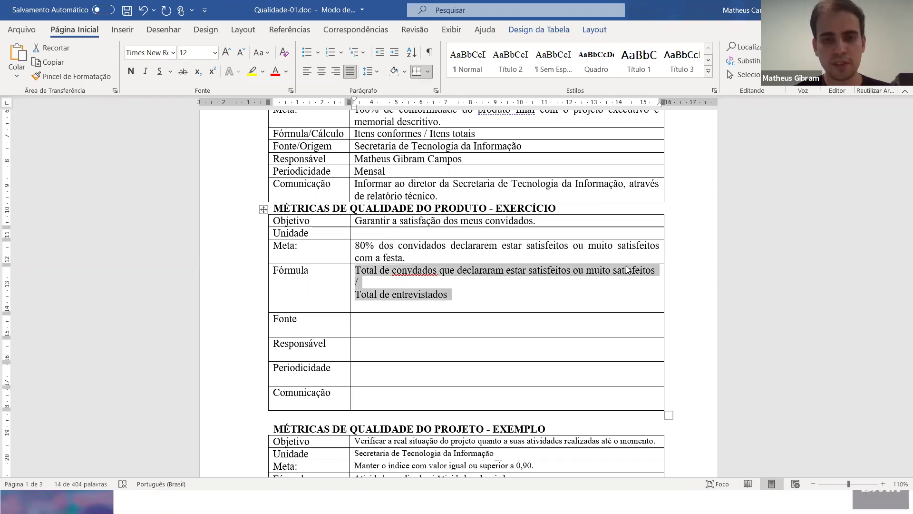
{"action": "key", "text": "Right"}
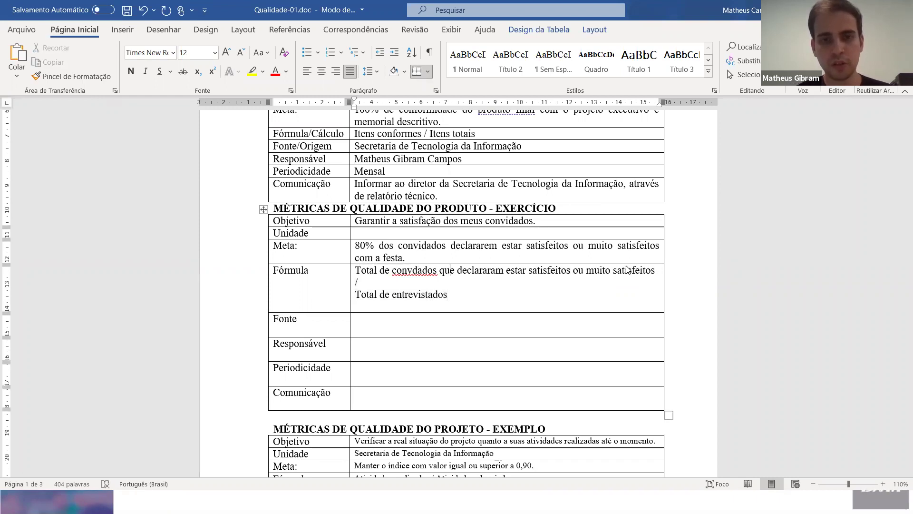
{"action": "key", "text": "Up"}
{"action": "key", "text": "Up"}
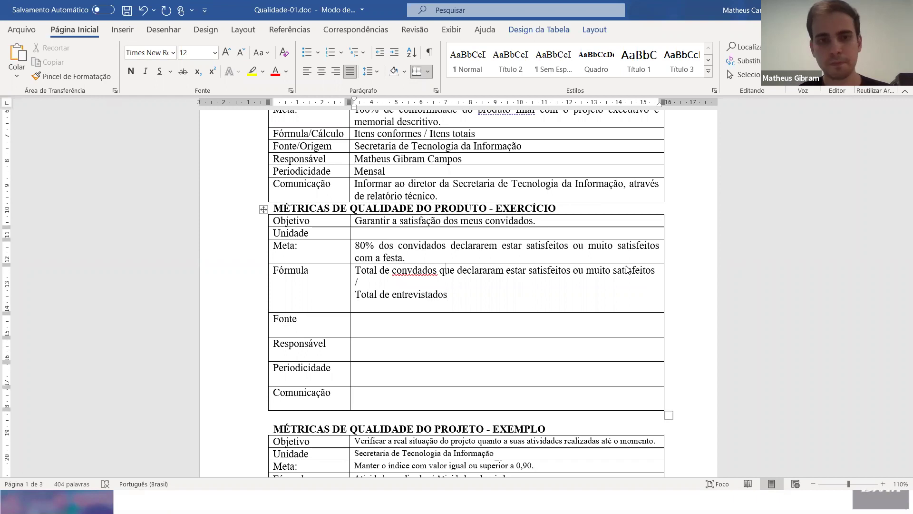
Fill in the product exercise's Fonte with "Pesquisa de satisfação realizadas após o evento"
{"action": "key", "text": "Down"}
{"action": "key", "text": "Down"}
{"action": "key", "text": "Down"}
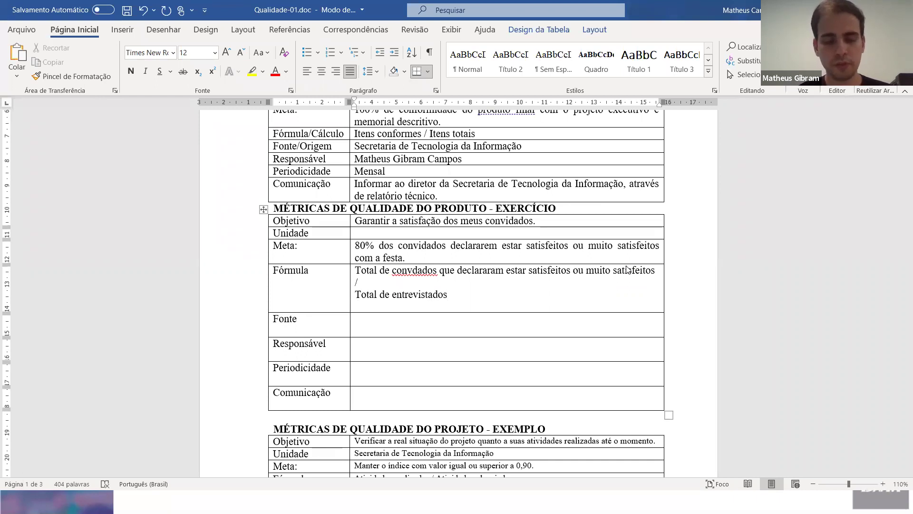
{"action": "type", "text": "Pesq"}
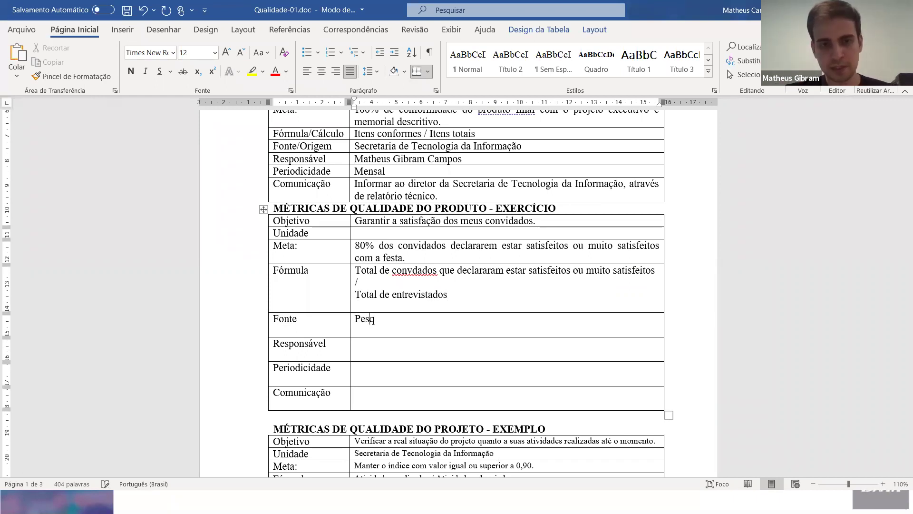
{"action": "type", "text": "uisa de satisfação re"}
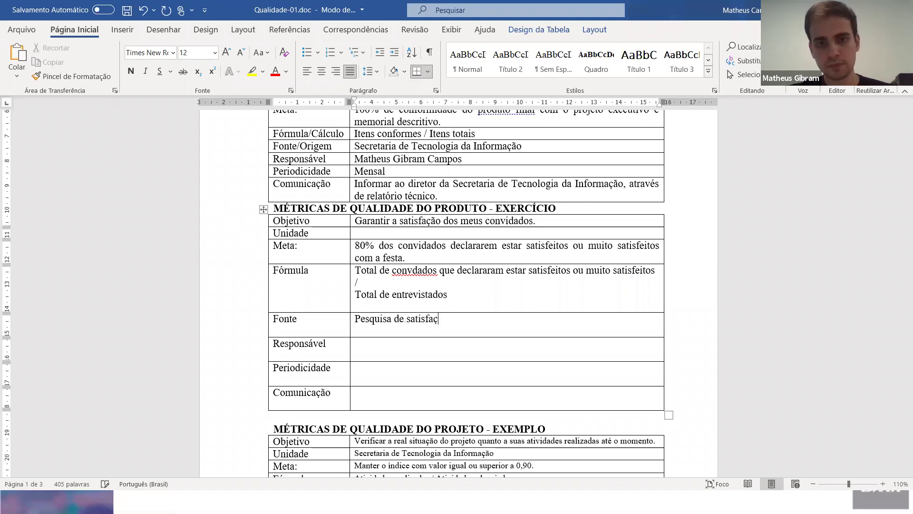
{"action": "type", "text": "alizadas após o evento"}
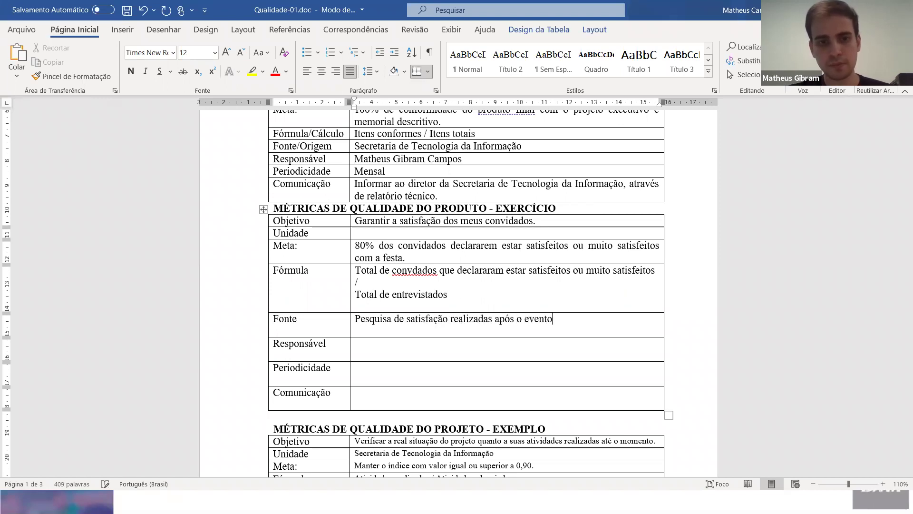
Fill in the product exercise's Responsável with "Cerimonialista"
{"action": "left_click", "coordinate": [355, 343]}
{"action": "type", "text": "Ceri"}
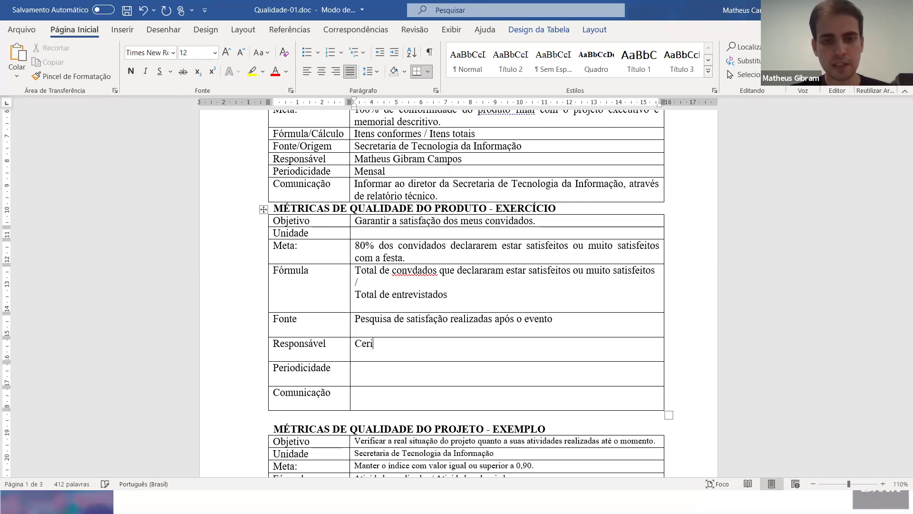
{"action": "type", "text": "monialista"}
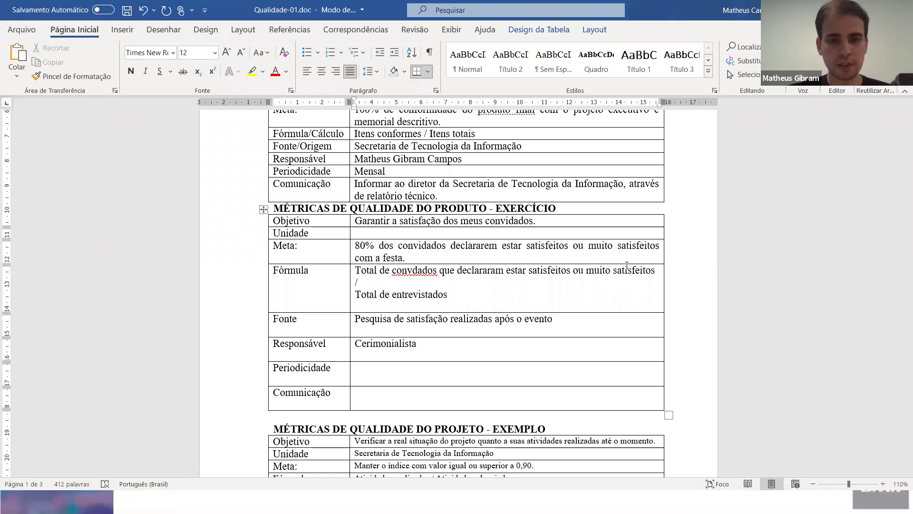
Fill in the product exercise's Periodicidade with "Única (feita 3 dias após o evento)"
{"action": "type", "text": "única (fes"}
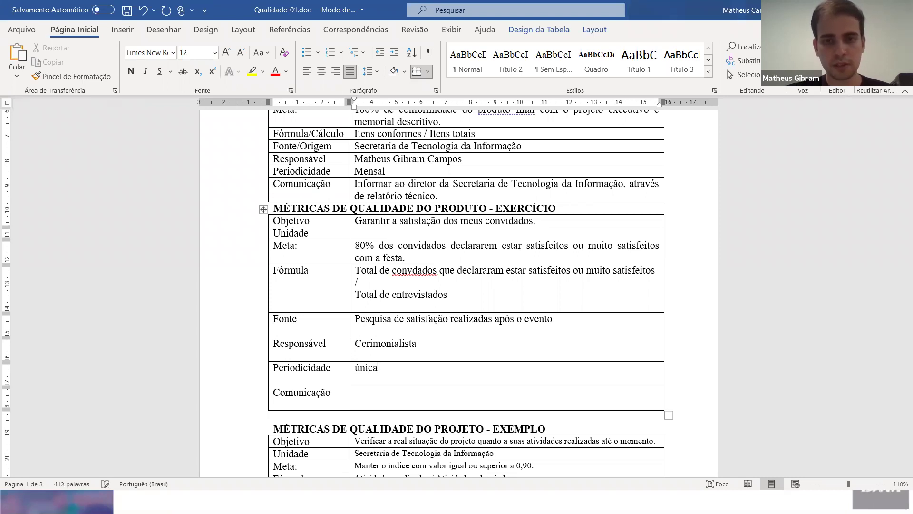
{"action": "key", "text": "BackSpace"}
{"action": "type", "text": "ita 3 di"}
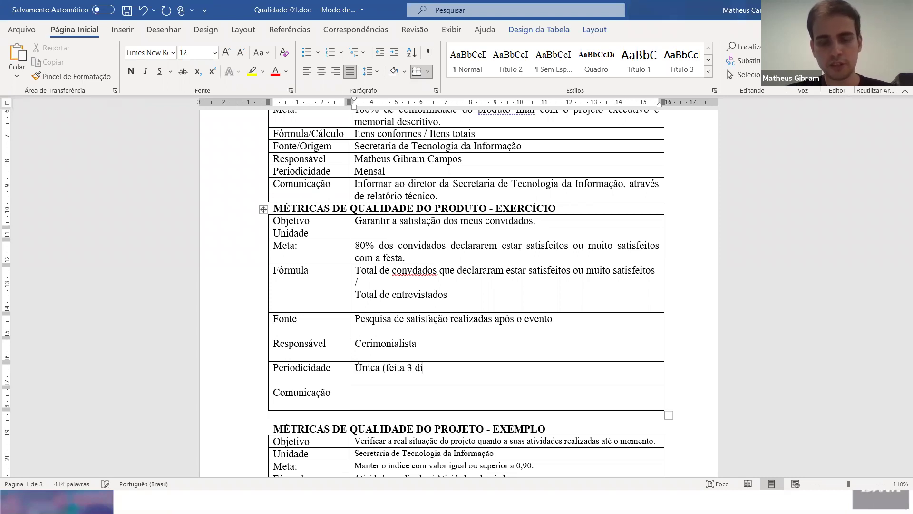
{"action": "type", "text": "as após o evento)"}
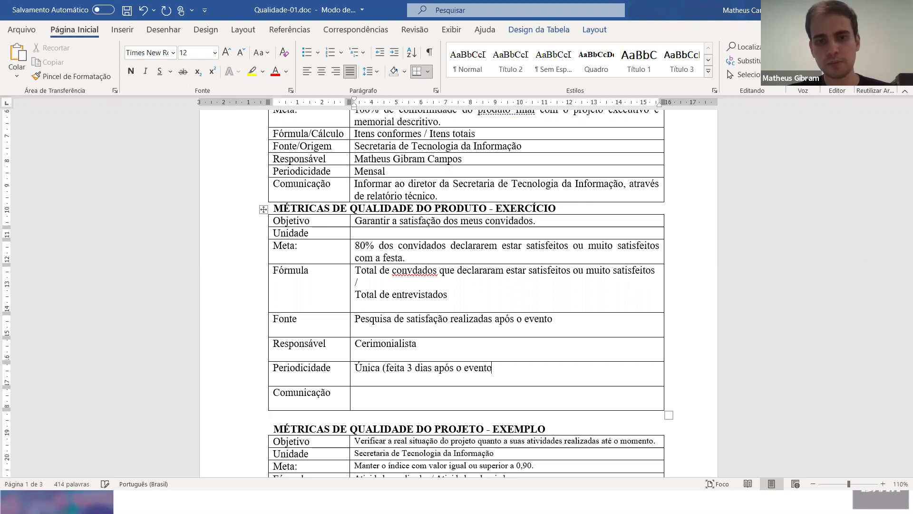
{"action": "key", "text": "ctrl+Left"}
{"action": "key", "text": "ctrl+Left"}
{"action": "key", "text": "ctrl+Left"}
{"action": "key", "text": "ctrl+Left"}
{"action": "key", "text": "ctrl+Left"}
{"action": "key", "text": "ctrl+Left"}
{"action": "key", "text": "ctrl+Left"}
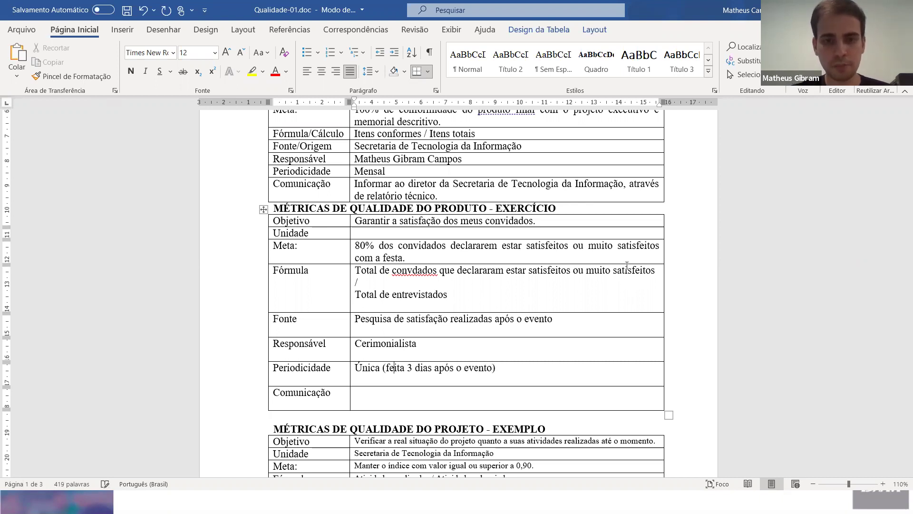
Reword the product exercise's Periodicidade to "Única (imediatamente após o evento)"
{"action": "key", "text": "shift+Right"}
{"action": "key", "text": "shift+Right"}
{"action": "key", "text": "shift+Right"}
{"action": "key", "text": "shift+Right"}
{"action": "key", "text": "shift+Right"}
{"action": "key", "text": "shift+Right"}
{"action": "key", "text": "shift+Right"}
{"action": "key", "text": "shift+Right"}
{"action": "key", "text": "shift+Right"}
{"action": "key", "text": "shift+Right"}
{"action": "key", "text": "shift+Right"}
{"action": "key", "text": "shift+Right"}
{"action": "type", "text": "imediatamente"}
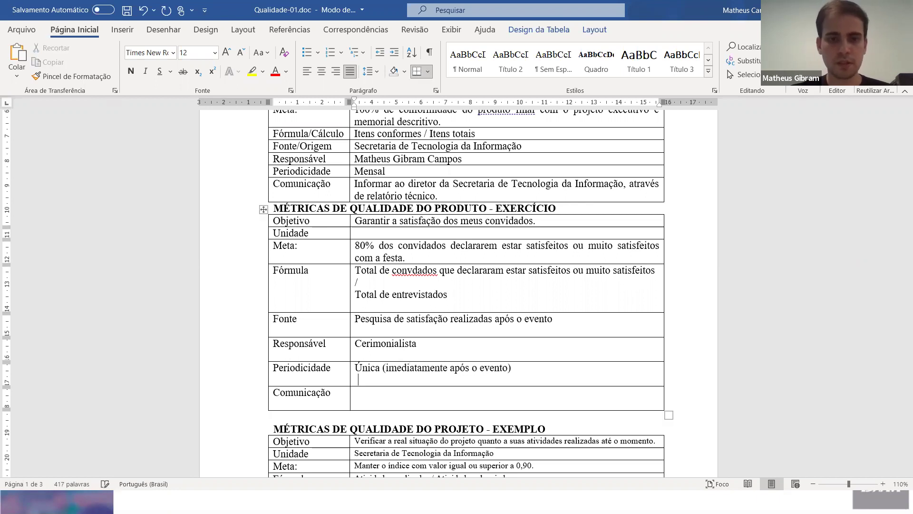
Fill in the product exercise's Comunicação with "Preparar o relatório com a pesquisa de satisfação e enviar para os contratantes (pais do aniversariante)"
{"action": "type", "text": "Preparar "}
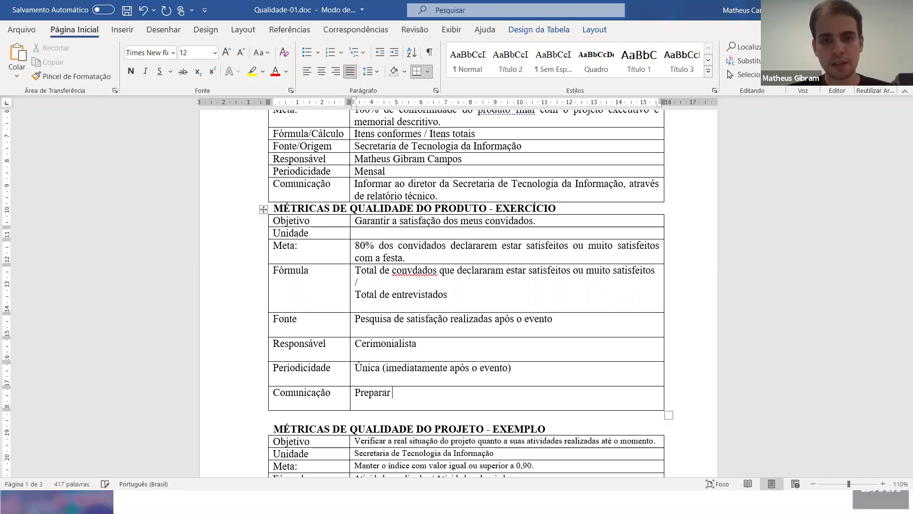
{"action": "type", "text": "o relatorio com"}
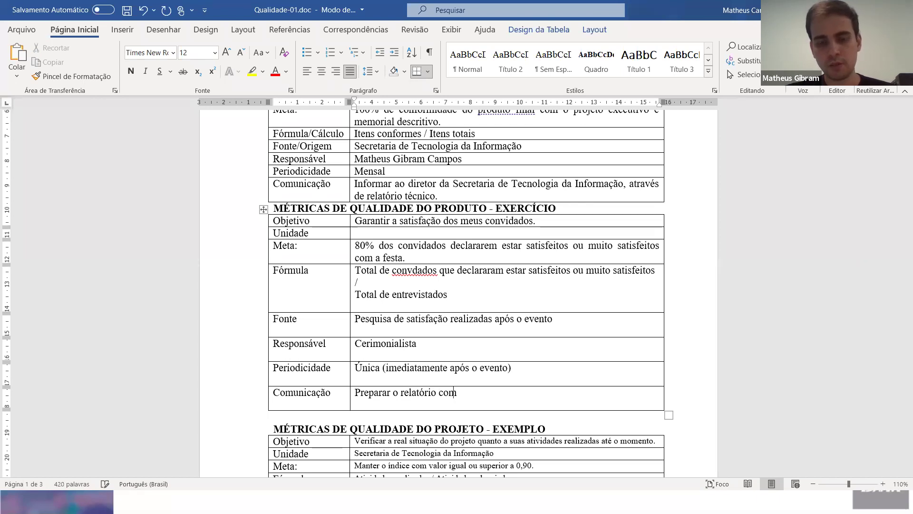
{"action": "type", "text": " a pesquisa de sa"}
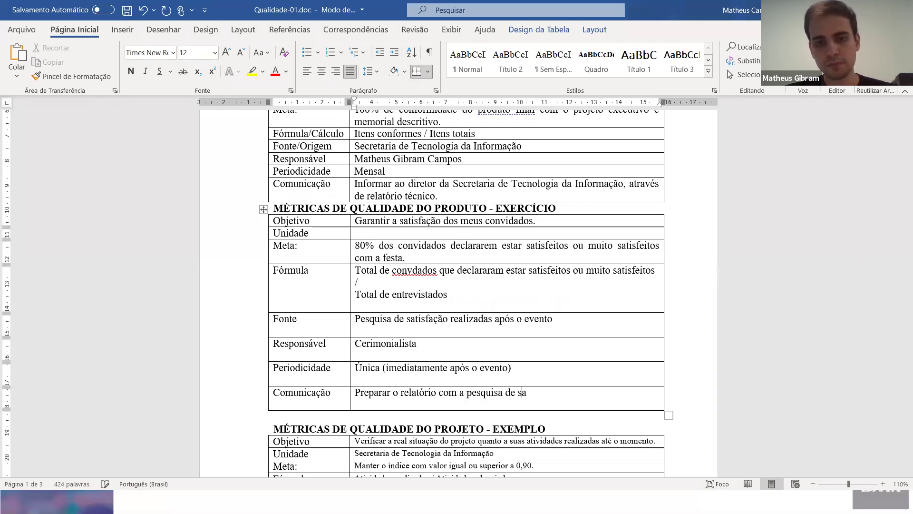
{"action": "type", "text": "tisfação e envia"}
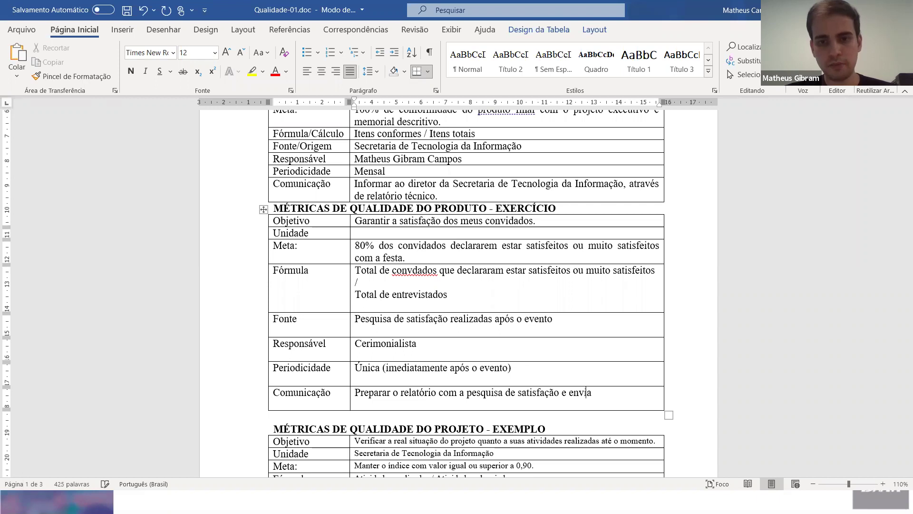
{"action": "type", "text": "r para os contratantes (pais do aniversariante)"}
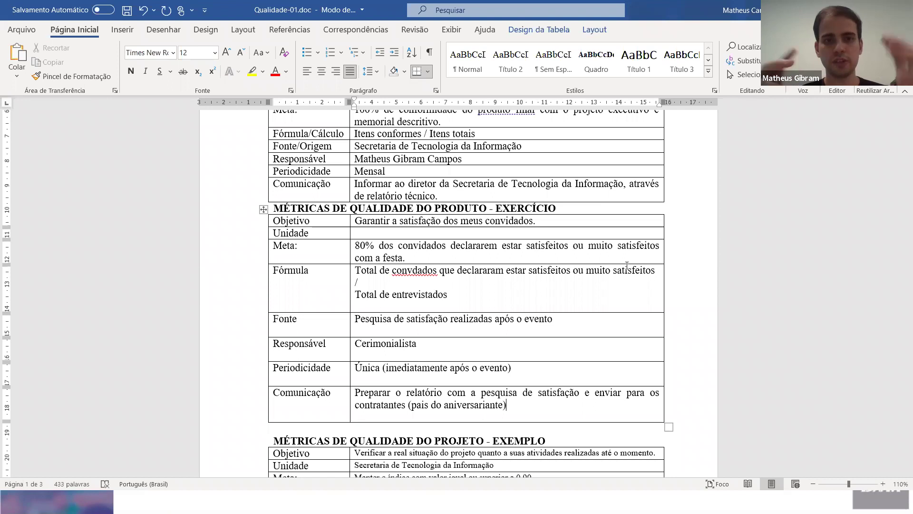
Review the product exercise's Objetivo and Unidade rows, highlighting the Unidade row and comparing it with the example table
{"action": "left_click_drag", "start_coordinate": [355, 221], "coordinate": [543, 222]}
{"action": "left_click", "coordinate": [543, 222]}
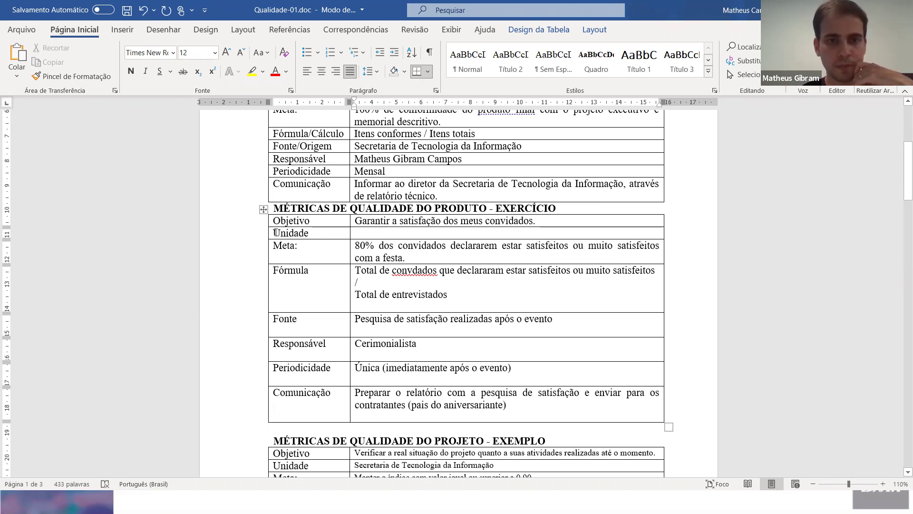
{"action": "left_click_drag", "start_coordinate": [276, 233], "coordinate": [484, 233]}
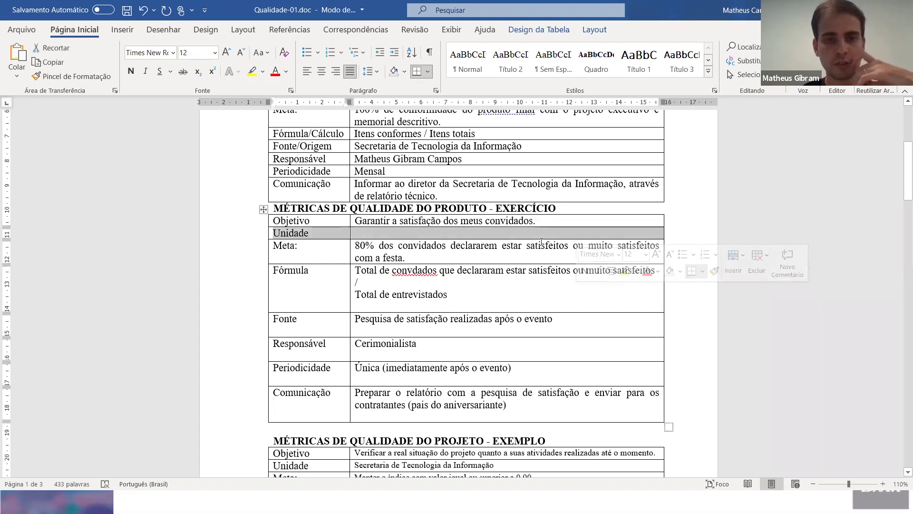
{"action": "scroll", "coordinate": [542, 241], "scroll_direction": "down", "scroll_amount": 1}
{"action": "scroll", "coordinate": [541, 241], "scroll_direction": "up", "scroll_amount": 2}
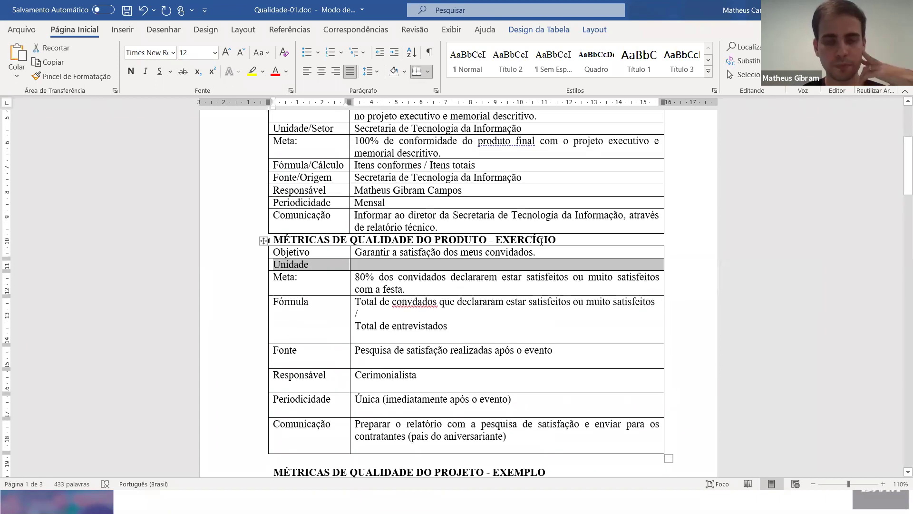
{"action": "scroll", "coordinate": [541, 241], "scroll_direction": "up", "scroll_amount": 2}
{"action": "scroll", "coordinate": [582, 230], "scroll_direction": "down", "scroll_amount": 3}
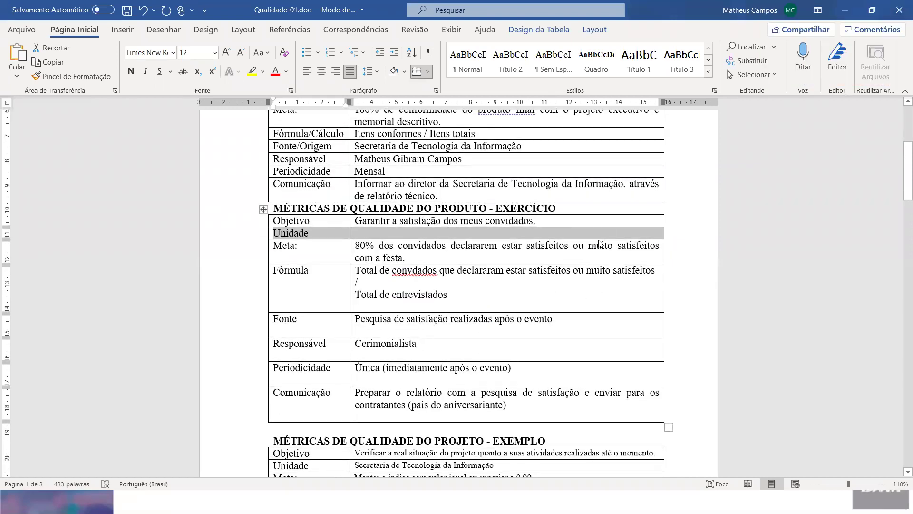
{"action": "scroll", "coordinate": [610, 232], "scroll_direction": "up", "scroll_amount": 1}
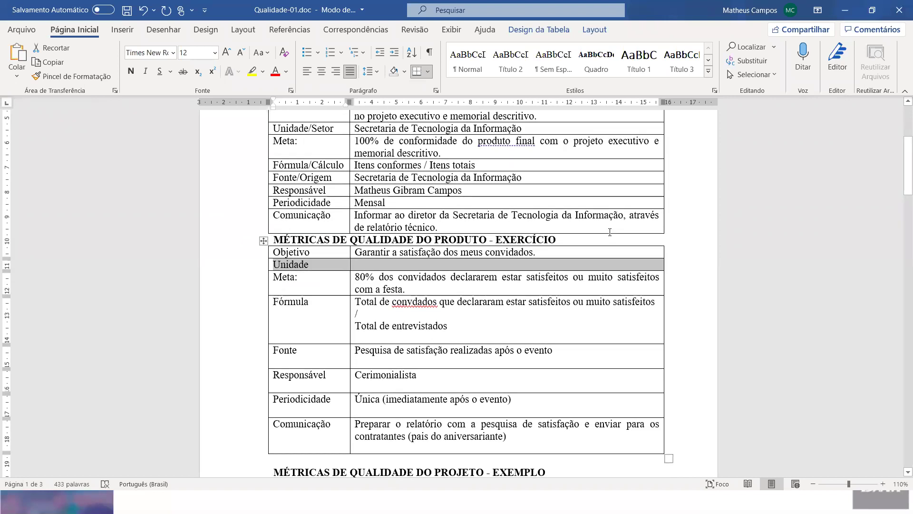
Review the guest-satisfaction Objetivo and the Meta of the product exercise by highlighting their full text
{"action": "left_click", "coordinate": [580, 260]}
{"action": "left_click_drag", "start_coordinate": [537, 253], "coordinate": [355, 252]}
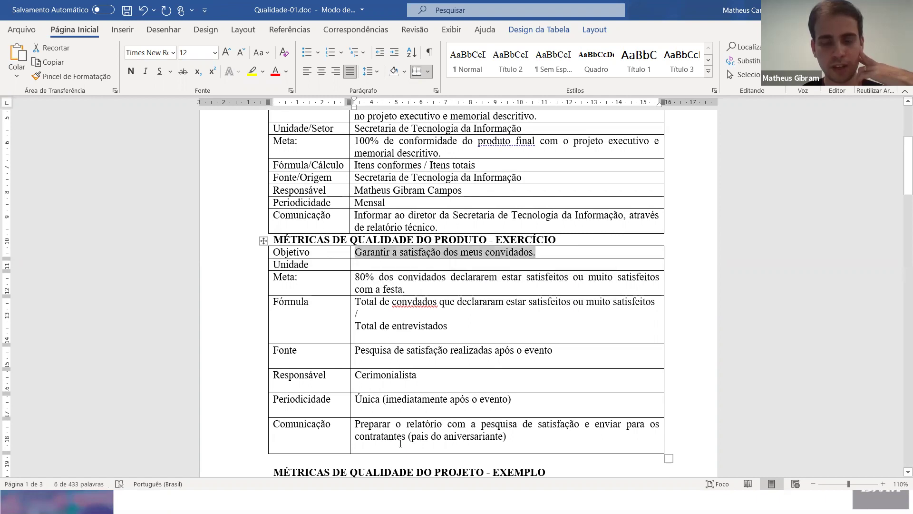
{"action": "left_click", "coordinate": [413, 276]}
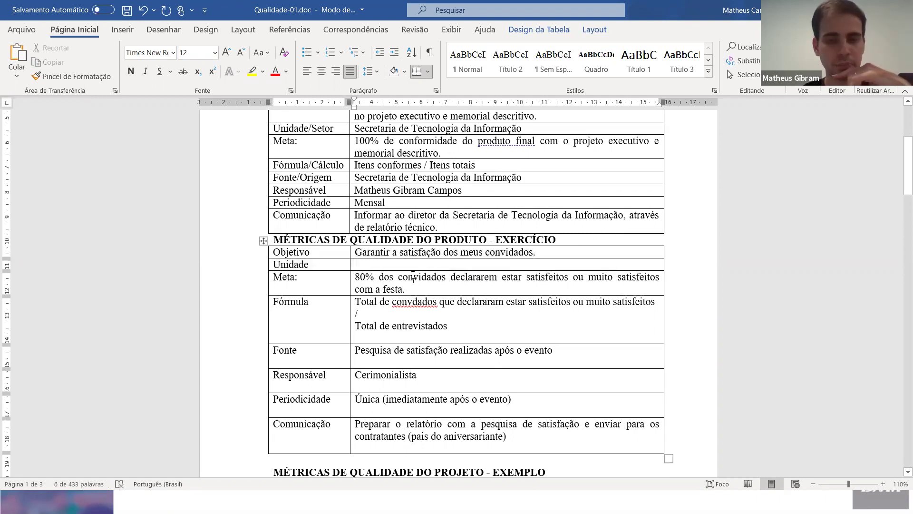
{"action": "double_click", "coordinate": [414, 278]}
{"action": "triple_click", "coordinate": [413, 278]}
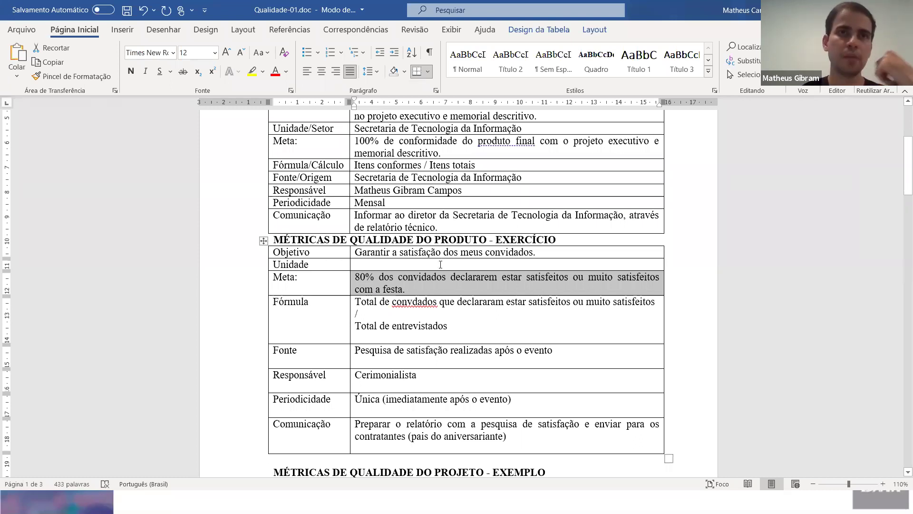
Review the product exercise's Fonte by highlighting its text, and point back to the Objetivo
{"action": "left_click", "coordinate": [479, 354]}
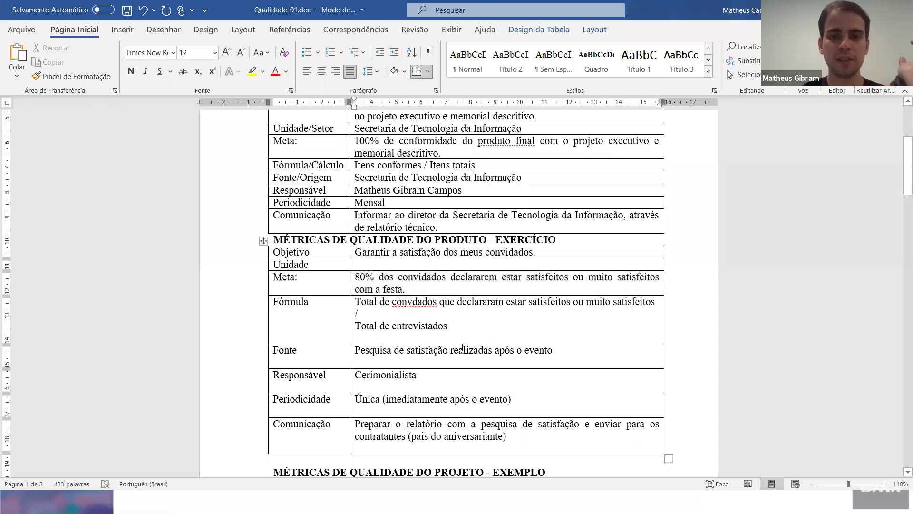
{"action": "double_click", "coordinate": [554, 351]}
{"action": "left_click_drag", "start_coordinate": [556, 352], "coordinate": [352, 350]}
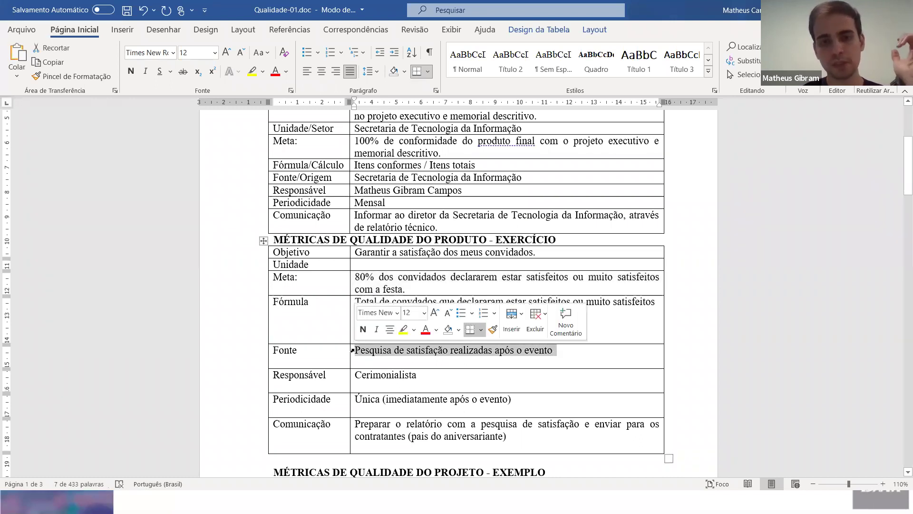
{"action": "double_click", "coordinate": [463, 354]}
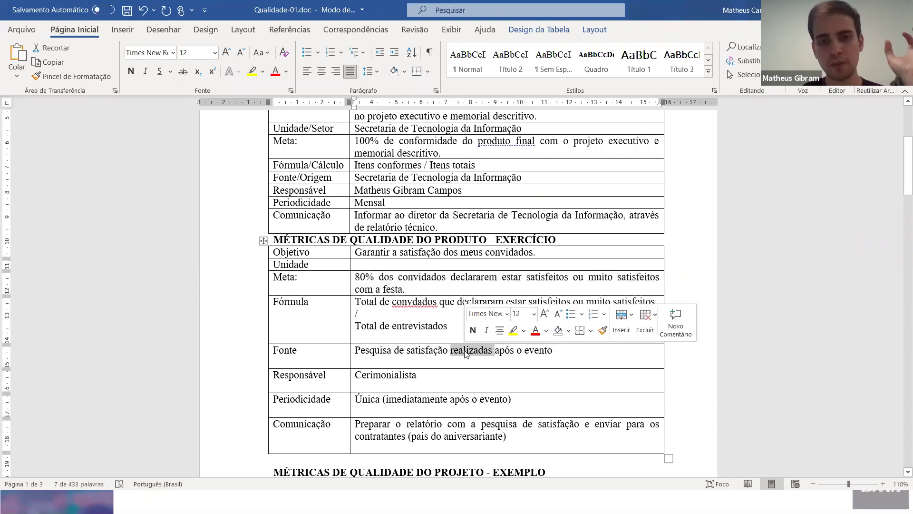
{"action": "double_click", "coordinate": [395, 252]}
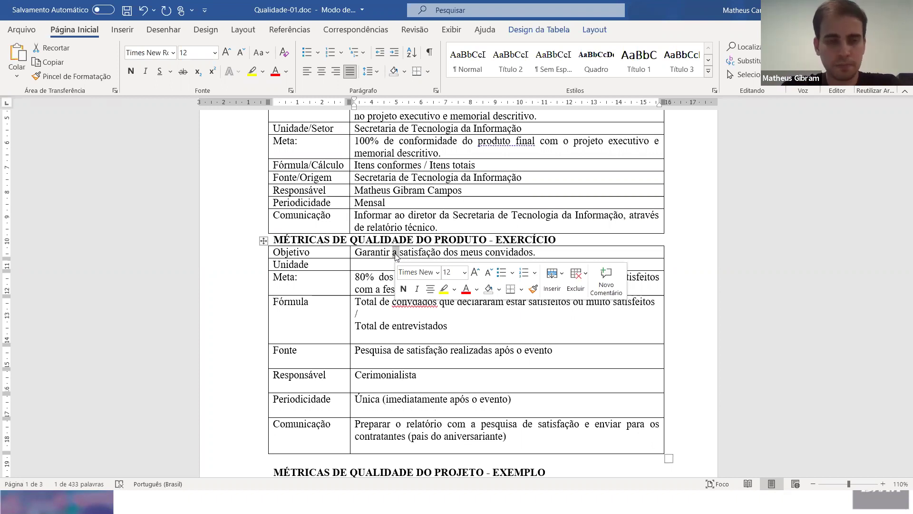
Review the earned-value, cost and schedule index notes in the project quality exercise's Objetivo by highlighting them
{"action": "scroll", "coordinate": [327, 322], "scroll_direction": "down", "scroll_amount": 15}
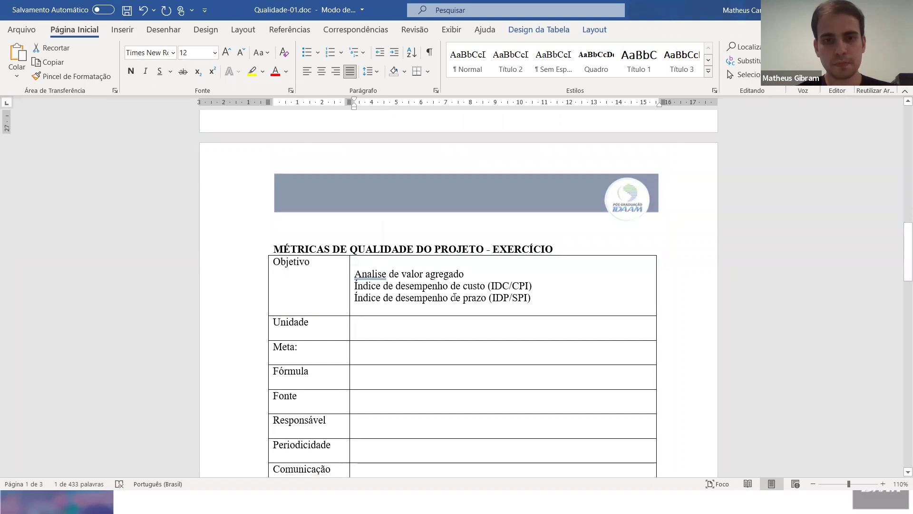
{"action": "left_click_drag", "start_coordinate": [540, 300], "coordinate": [359, 288]}
{"action": "left_click", "coordinate": [358, 288]}
{"action": "left_click_drag", "start_coordinate": [543, 299], "coordinate": [333, 285]}
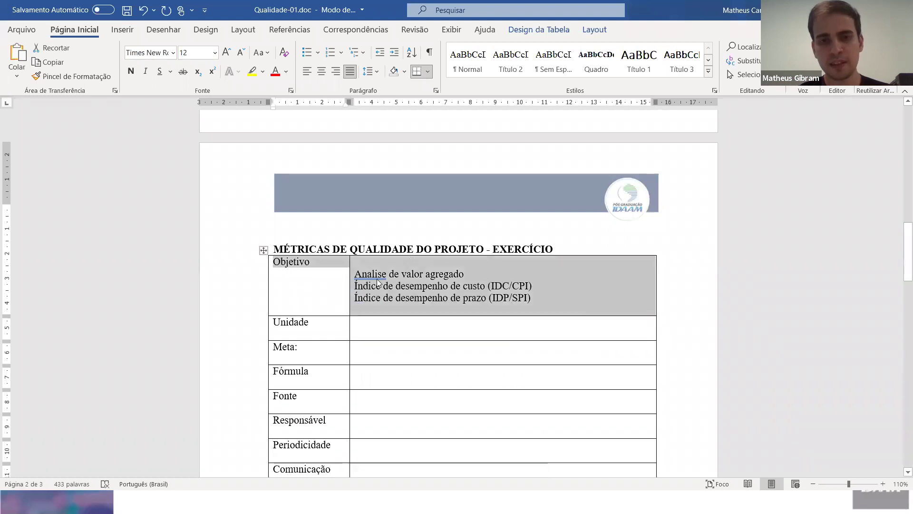
{"action": "left_click", "coordinate": [370, 274]}
{"action": "scroll", "coordinate": [557, 299], "scroll_direction": "up", "scroll_amount": 3}
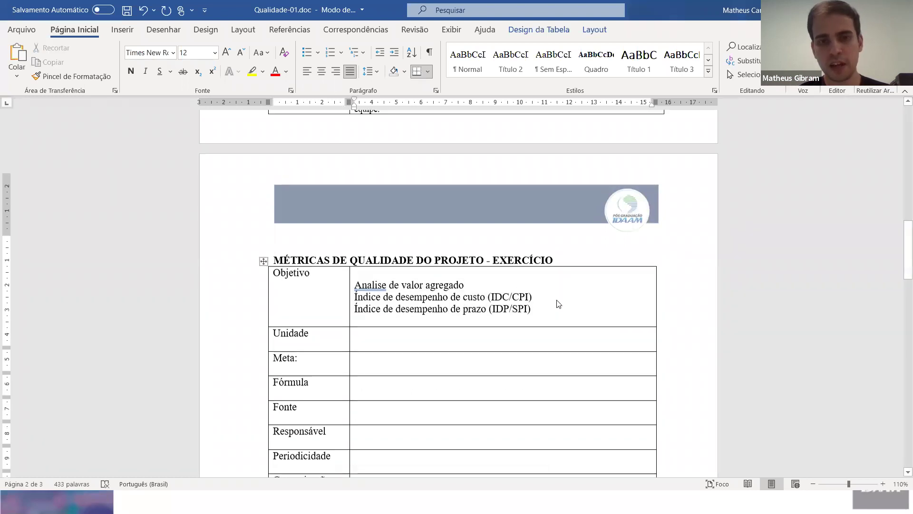
{"action": "scroll", "coordinate": [556, 300], "scroll_direction": "down", "scroll_amount": 3}
Add "Turnover" and "Quantidade de riscos identificados" on separate lines below the indices in the project exercise's Objetivo
{"action": "left_click", "coordinate": [552, 305]}
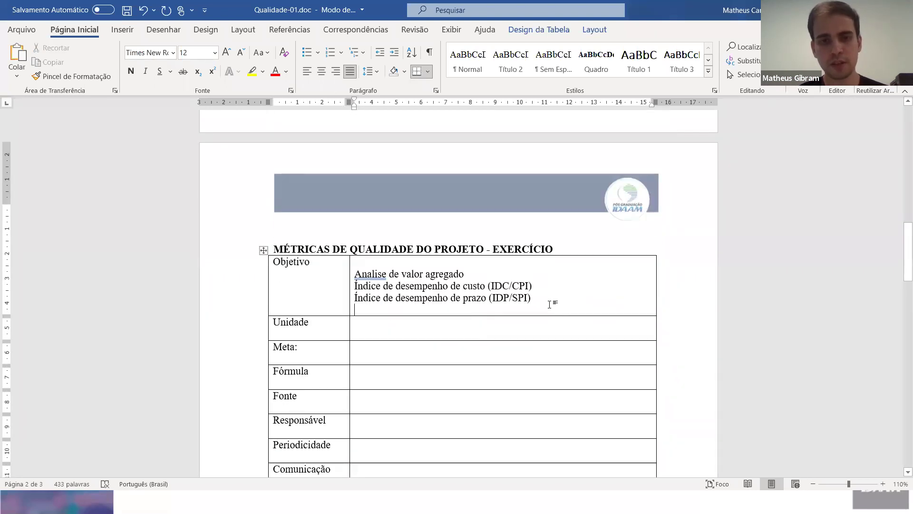
{"action": "key", "text": "Return"}
{"action": "type", "text": "Turnover"}
{"action": "key", "text": "Return"}
{"action": "type", "text": "Quantd"}
{"action": "key", "text": "Delete"}
{"action": "type", "text": "i"}
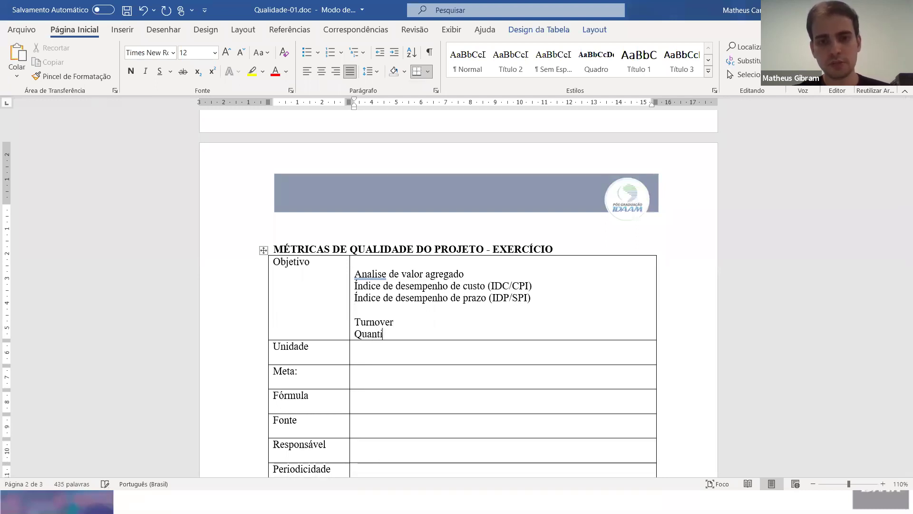
{"action": "type", "text": "dade de riscos "}
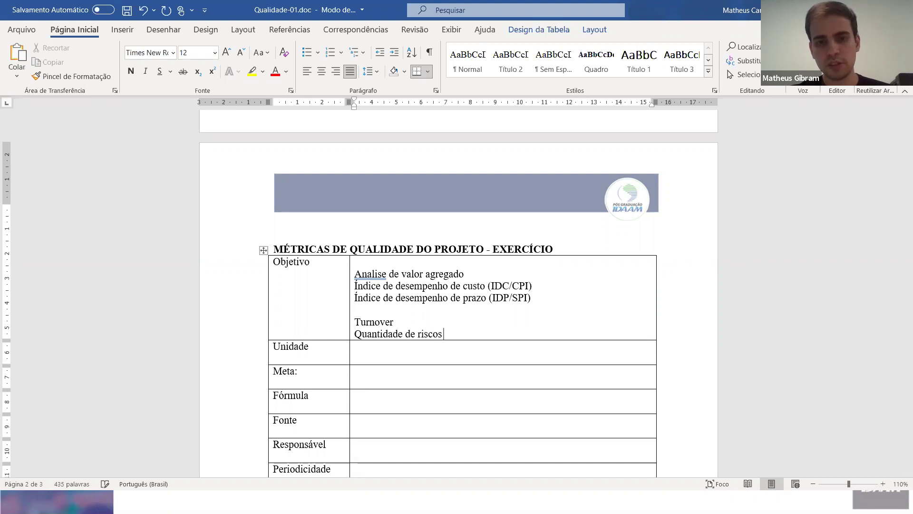
{"action": "type", "text": "identificados"}
{"action": "key", "text": "Return"}
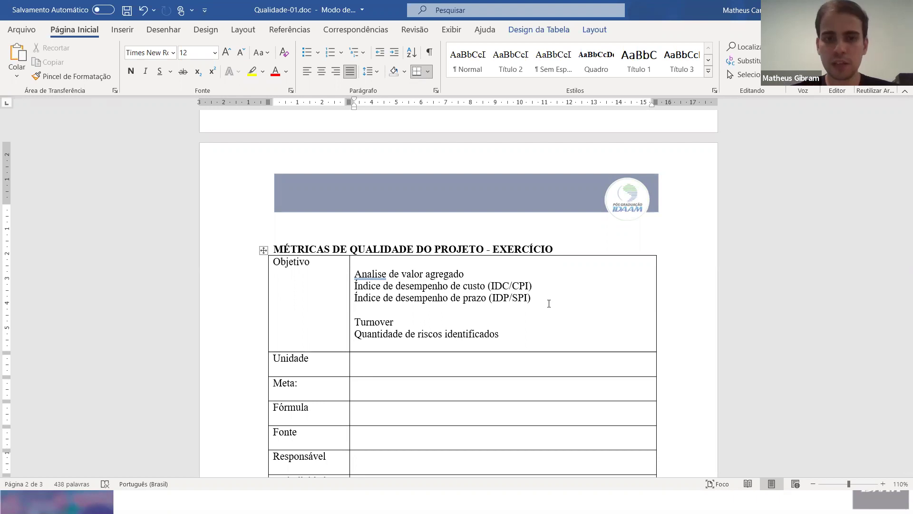
Insert a blank line between Turnover and Quantidade de riscos identificados, and another below the risks entry
{"action": "key", "text": "Return"}
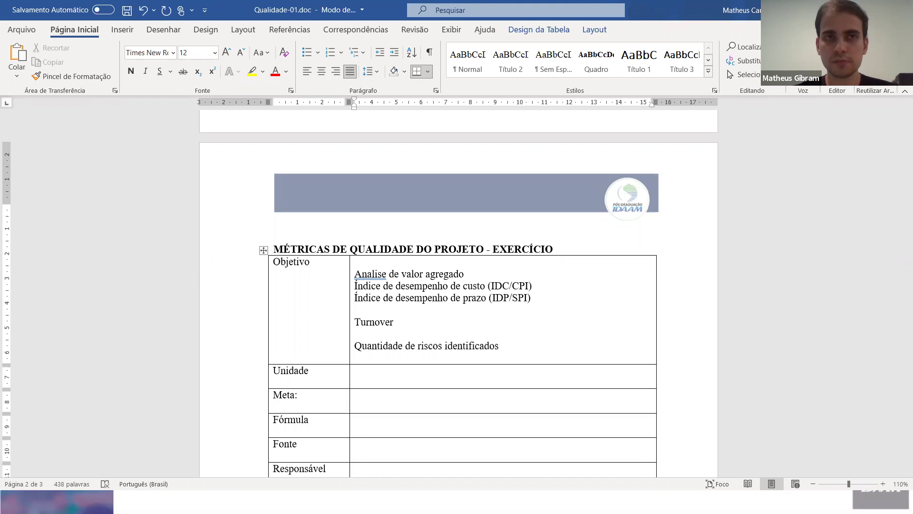
{"action": "left_click", "coordinate": [355, 333]}
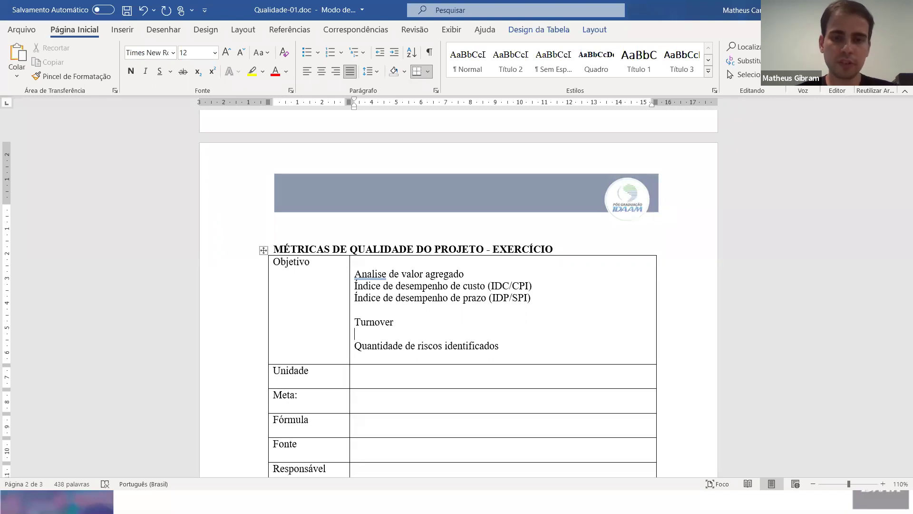
{"action": "key", "text": "shift+Right"}
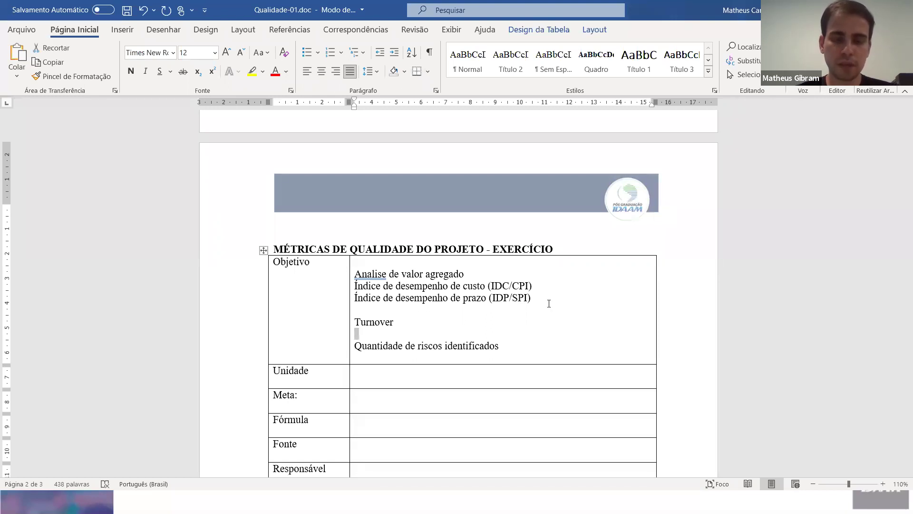
{"action": "key", "text": "Down"}
{"action": "key", "text": "End"}
{"action": "key", "text": "Return"}
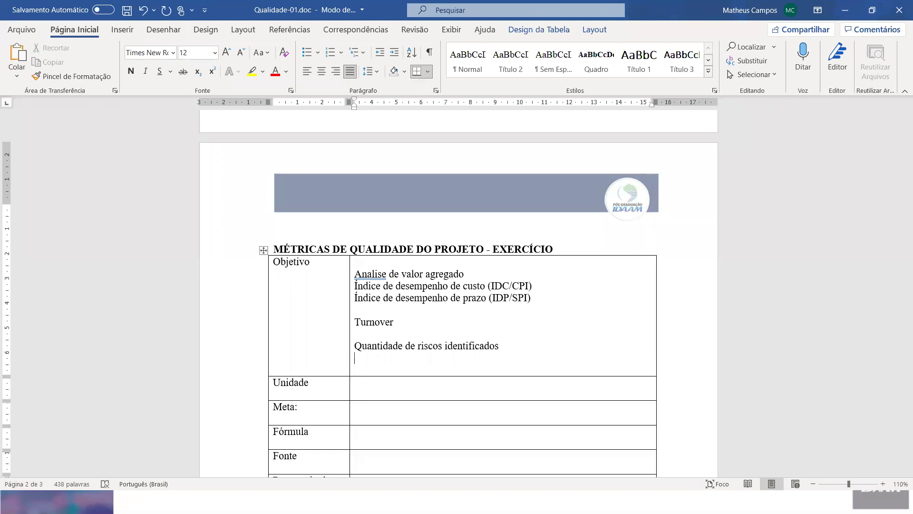
{"action": "key", "text": "Up"}
{"action": "key", "text": "Up"}
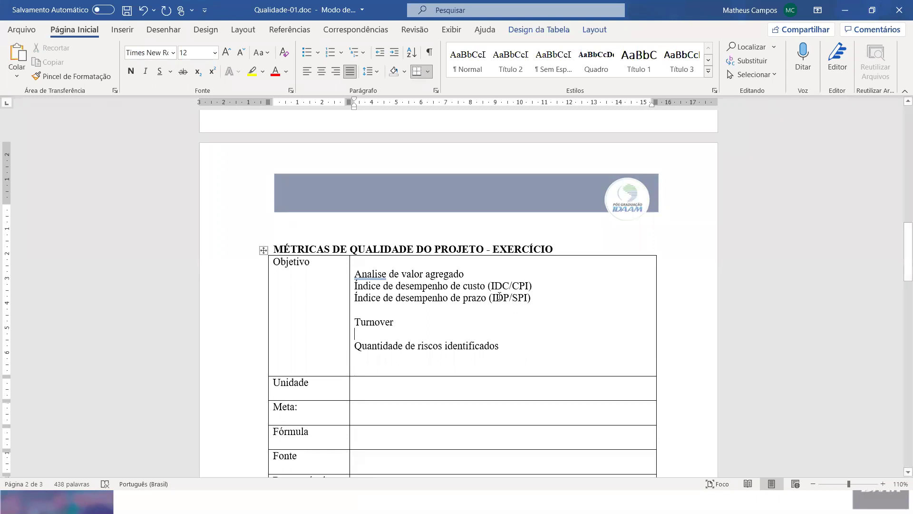
{"action": "key", "text": "alt+Tab"}
{"action": "key", "text": "alt+Tab"}
{"action": "key", "text": "ctrl+t"}
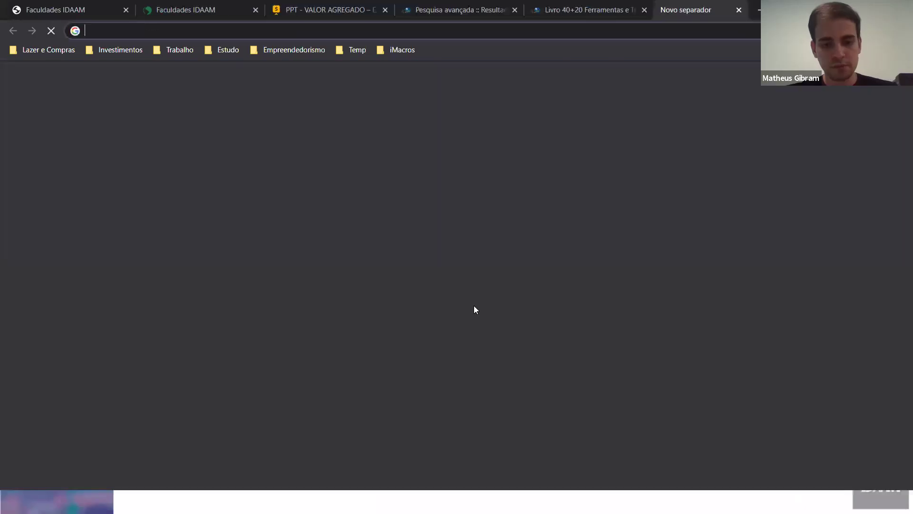
{"action": "type", "text": "a"}
{"action": "key", "text": "BackSpace"}
{"action": "key", "text": "BackSpace"}
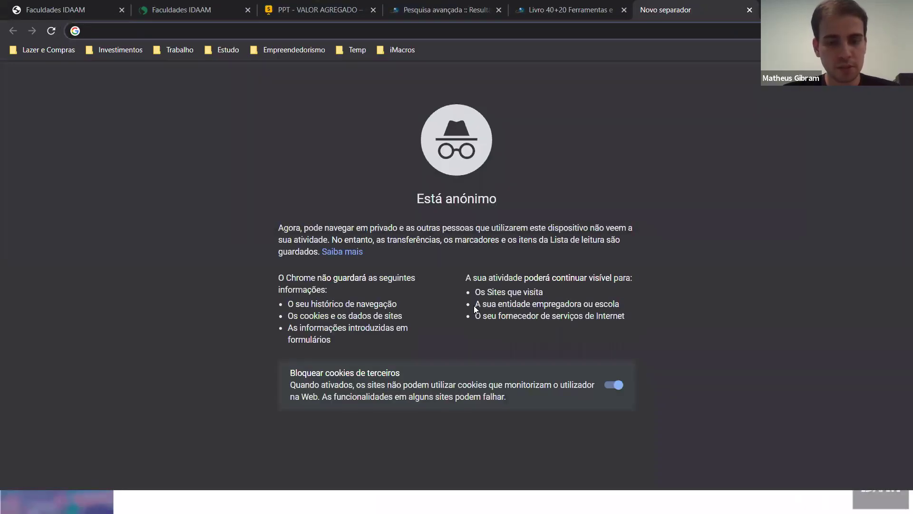
{"action": "type", "text": "ob"}
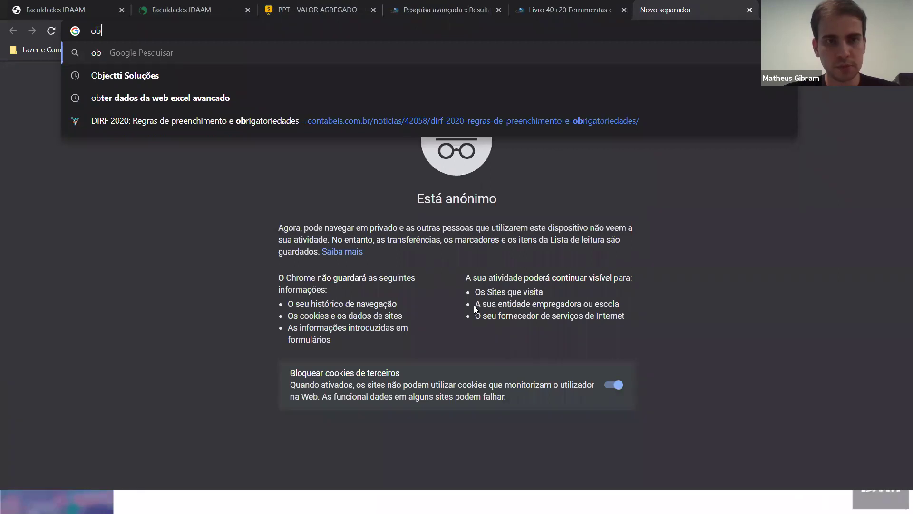
{"action": "key", "text": "BackSpace"}
{"action": "key", "text": "BackSpace"}
{"action": "key", "text": "alt+Tab"}
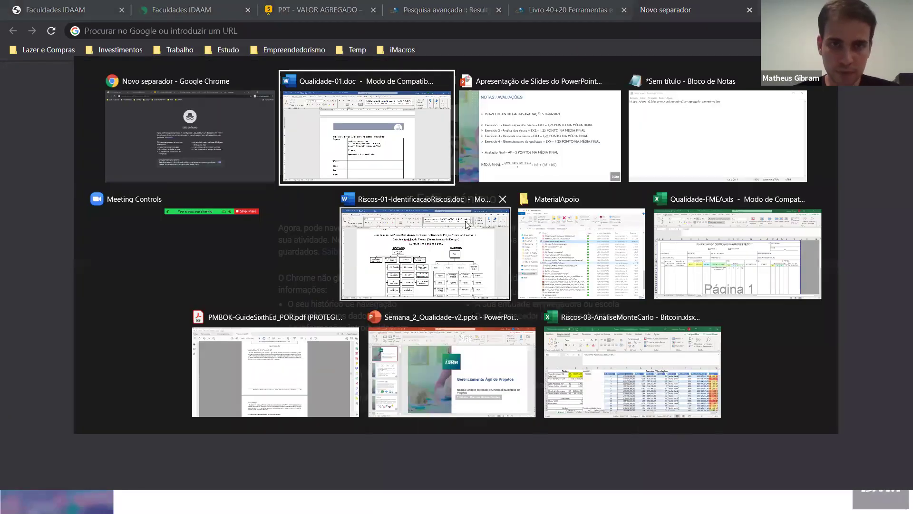
Add "Absenteísmo" on the line below Turnover in the project exercise's Objetivo, applying the suggested accent correction
{"action": "type", "text": "Absent"}
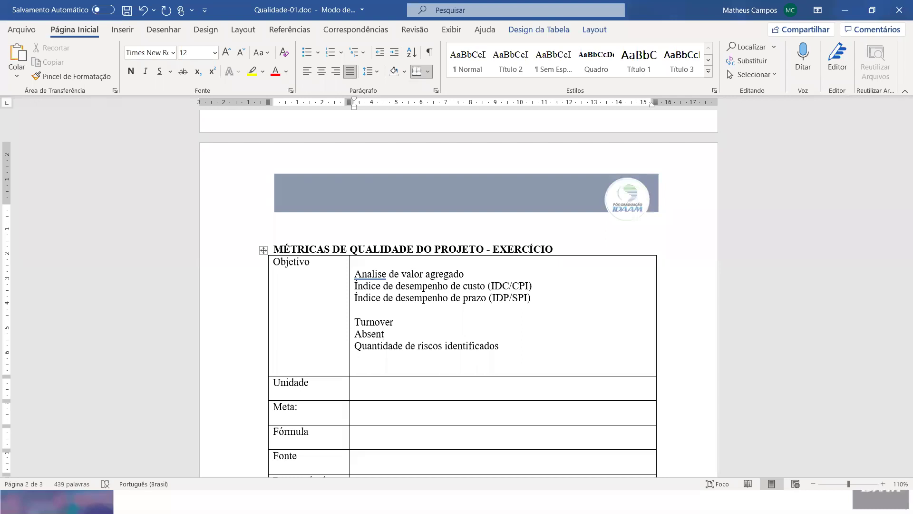
{"action": "type", "text": "eismo"}
{"action": "key", "text": "Return"}
{"action": "key", "text": "BackSpace"}
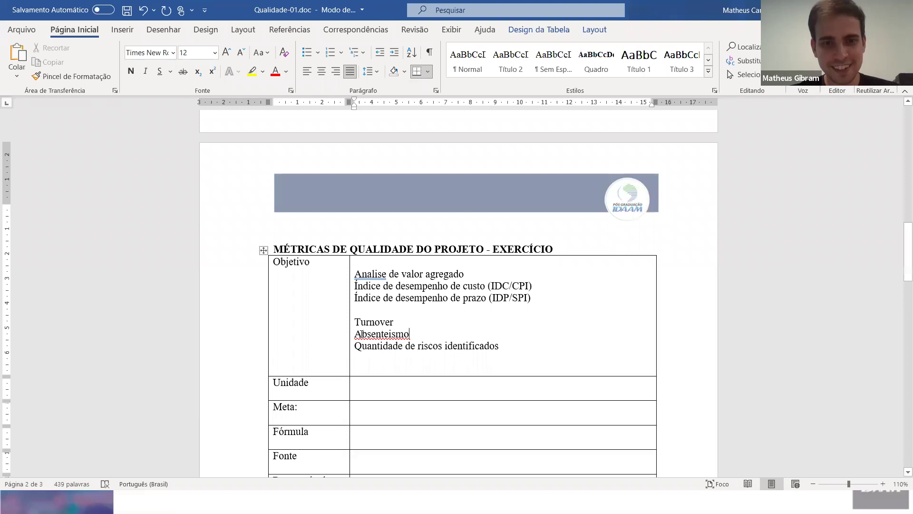
{"action": "right_click", "coordinate": [362, 334]}
{"action": "left_click", "coordinate": [456, 178]}
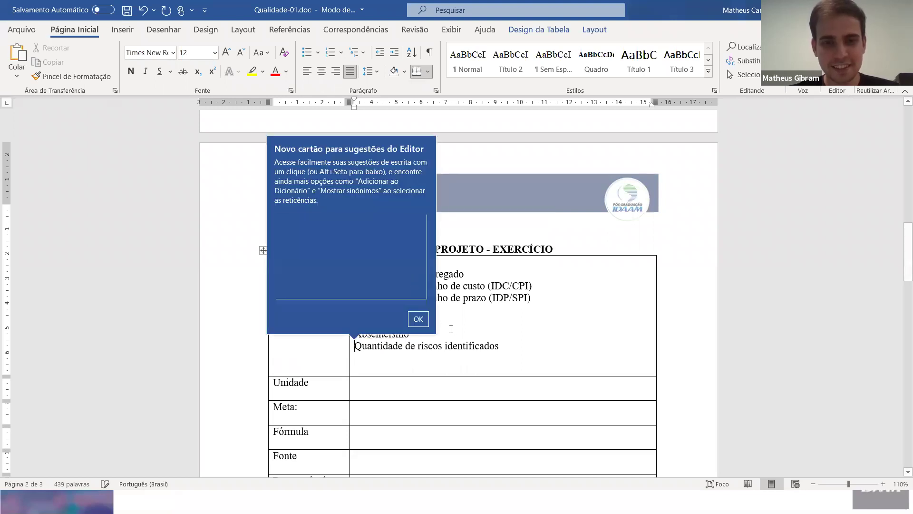
{"action": "left_click", "coordinate": [420, 316]}
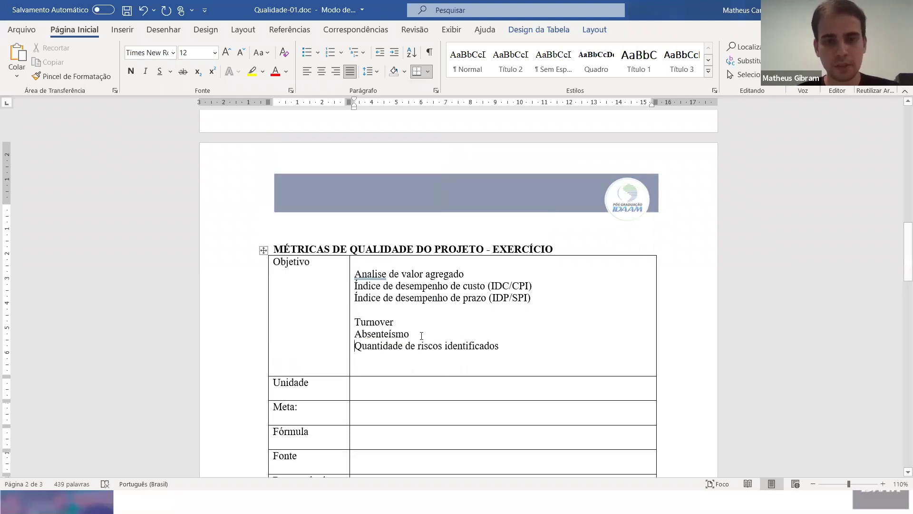
{"action": "double_click", "coordinate": [422, 336]}
{"action": "key", "text": "Down"}
{"action": "key", "text": "Down"}
{"action": "key", "text": "Up"}
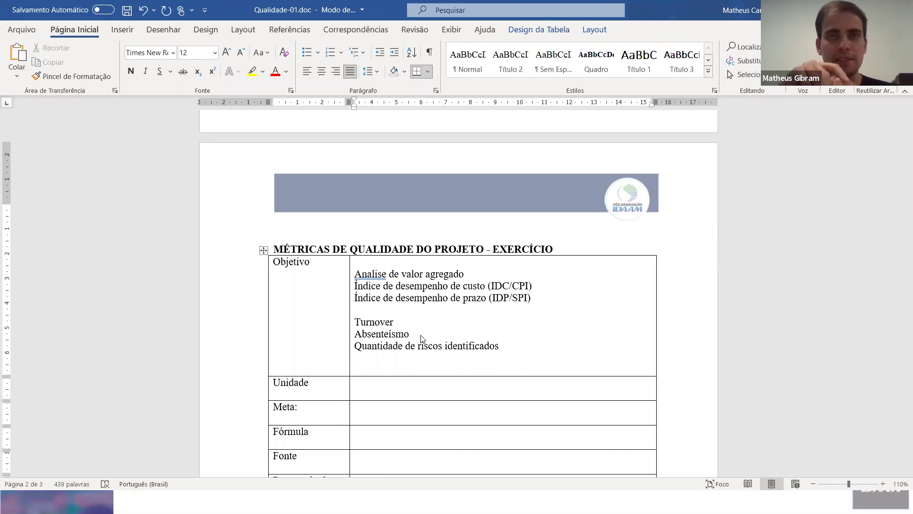
{"action": "type", "text": "Prazo de aqu"}
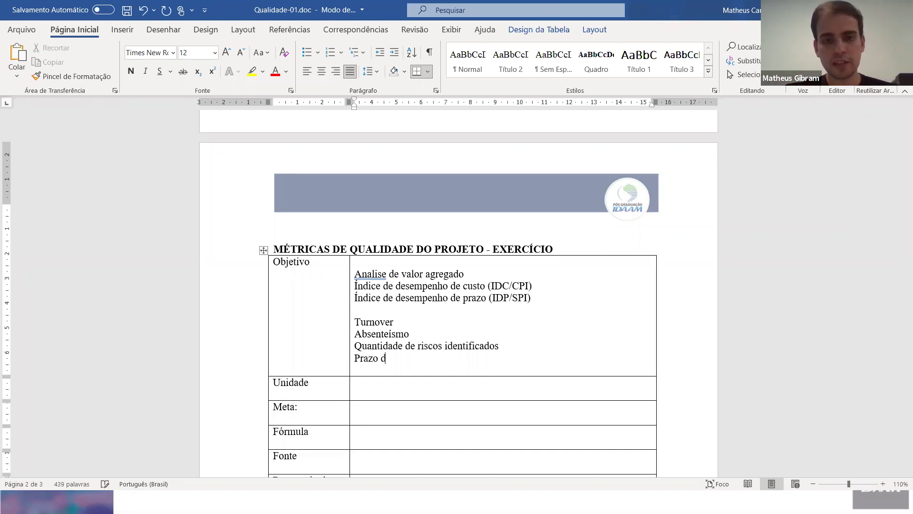
{"action": "key", "text": "BackSpace"}
{"action": "key", "text": "BackSpace"}
{"action": "key", "text": "BackSpace"}
{"action": "key", "text": "BackSpace"}
{"action": "key", "text": "BackSpace"}
{"action": "key", "text": "BackSpace"}
{"action": "key", "text": "BackSpace"}
{"action": "key", "text": "BackSpace"}
{"action": "key", "text": "BackSpace"}
{"action": "key", "text": "BackSpace"}
{"action": "key", "text": "BackSpace"}
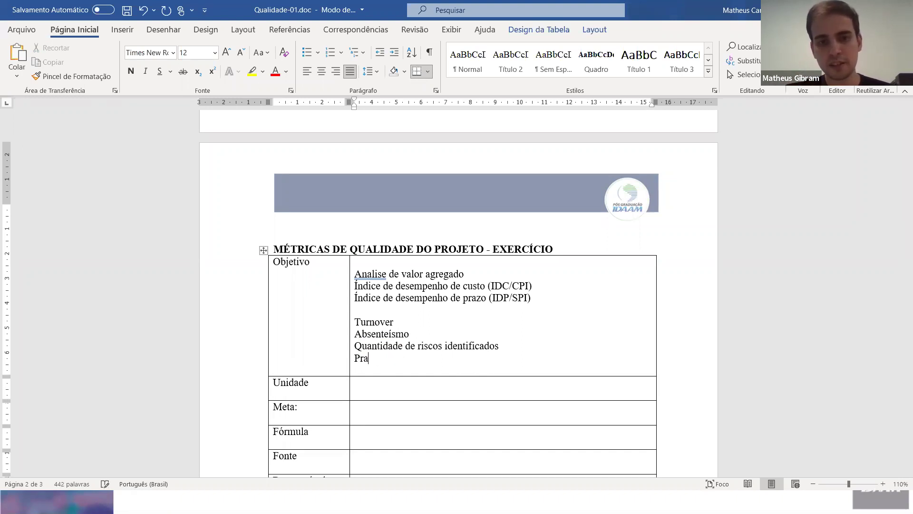
{"action": "key", "text": "BackSpace"}
Add "Tempo médio de aquisição/contratação" on the line below Quantidade de riscos identificados in the project exercise's Objetivo
{"action": "type", "text": "Tempo me"}
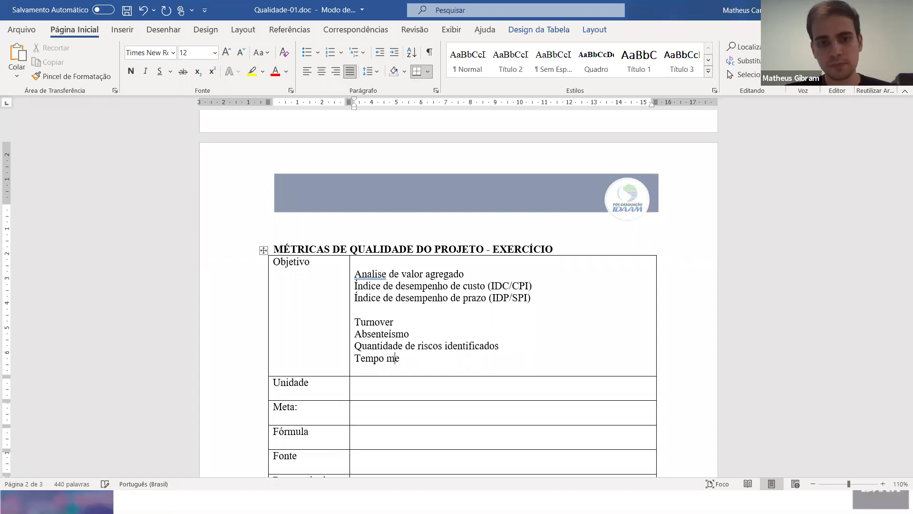
{"action": "key", "text": "BackSpace"}
{"action": "type", "text": "édio de a"}
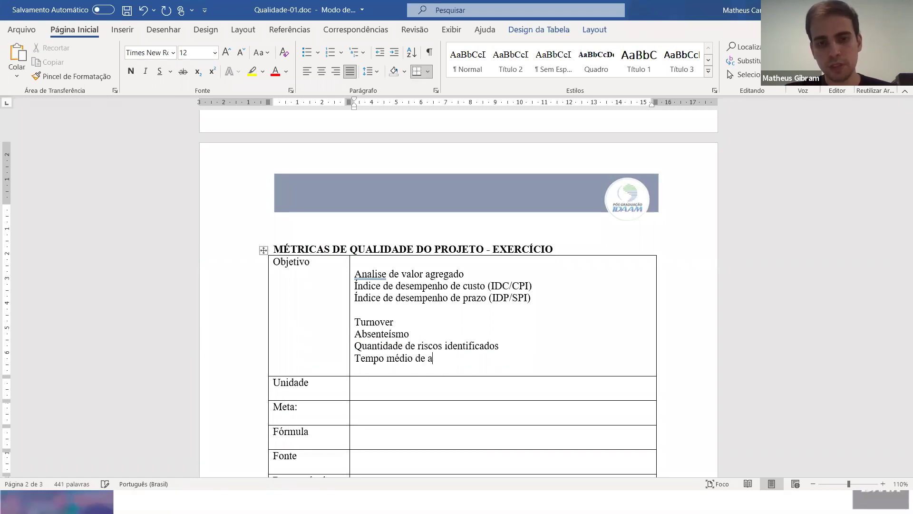
{"action": "type", "text": "quisição"}
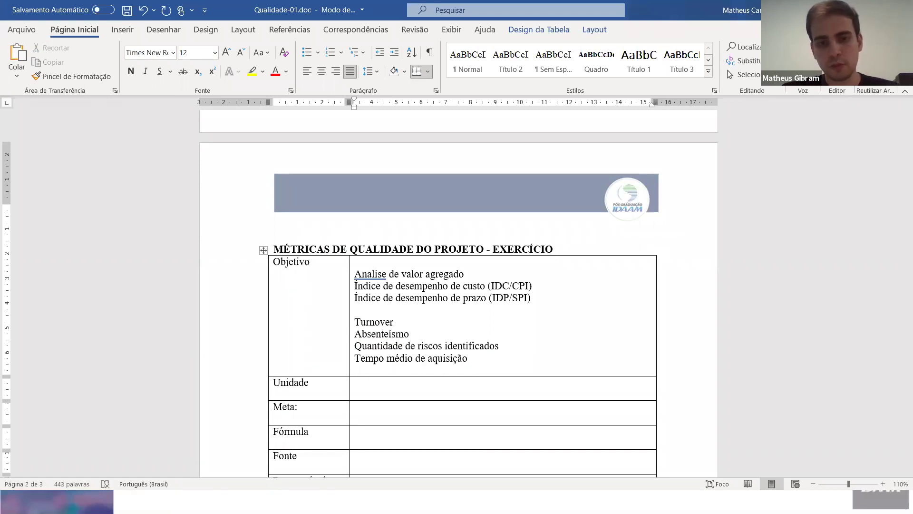
{"action": "type", "text": "/contrata ção"}
{"action": "key", "text": "BackSpace"}
{"action": "key", "text": "BackSpace"}
{"action": "key", "text": "BackSpace"}
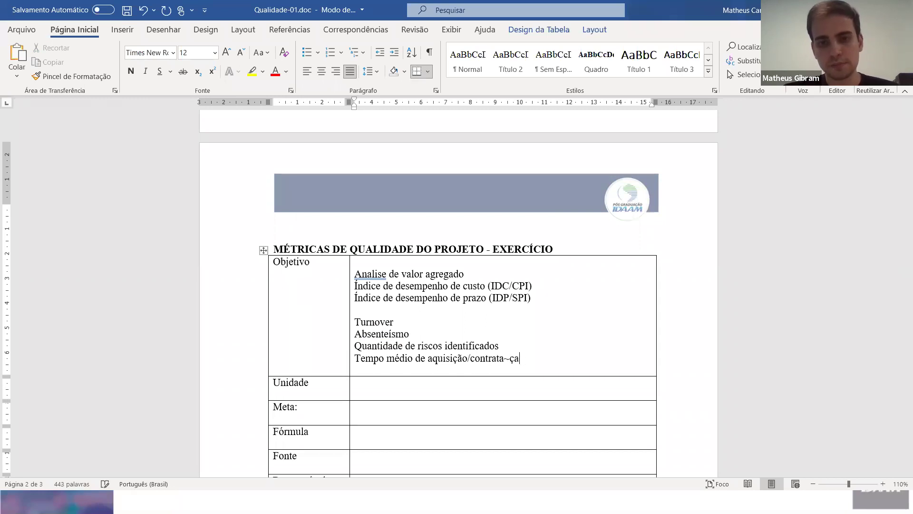
{"action": "key", "text": "BackSpace"}
{"action": "type", "text": "ção"}
{"action": "key", "text": "Return"}
{"action": "type", "text": "Tem"}
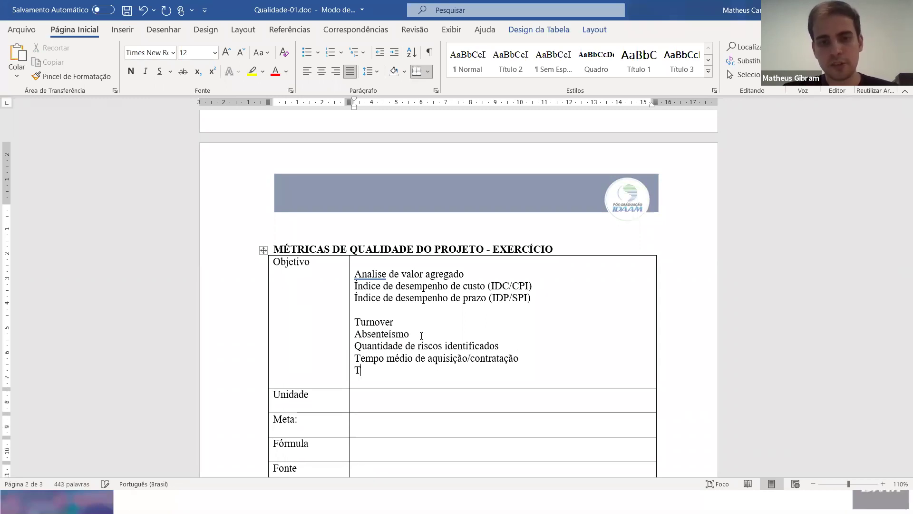
{"action": "type", "text": "po"}
{"action": "key", "text": "BackSpace"}
{"action": "key", "text": "BackSpace"}
{"action": "key", "text": "BackSpace"}
{"action": "key", "text": "BackSpace"}
{"action": "key", "text": "BackSpace"}
{"action": "key", "text": "BackSpace"}
{"action": "key", "text": "BackSpace"}
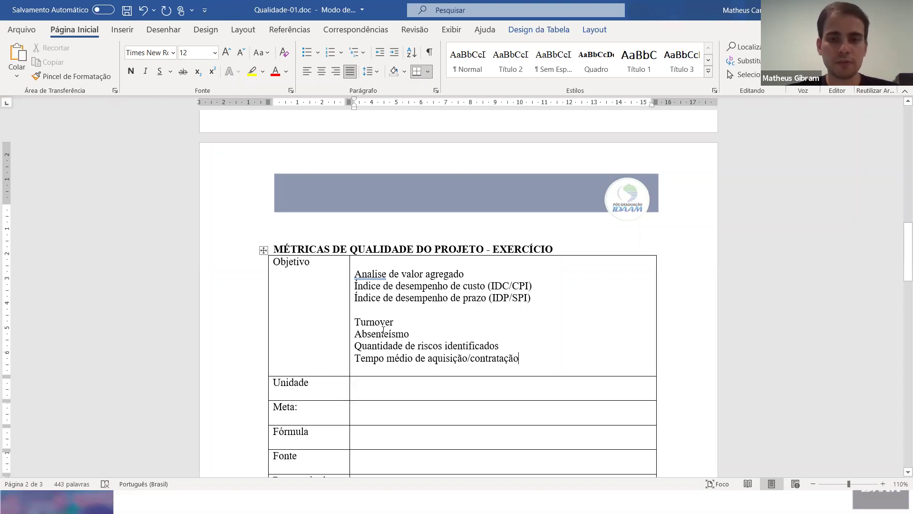
Review the candidate metrics in the project exercise's Objetivo by highlighting the cell
{"action": "scroll", "coordinate": [435, 299], "scroll_direction": "down", "scroll_amount": 3}
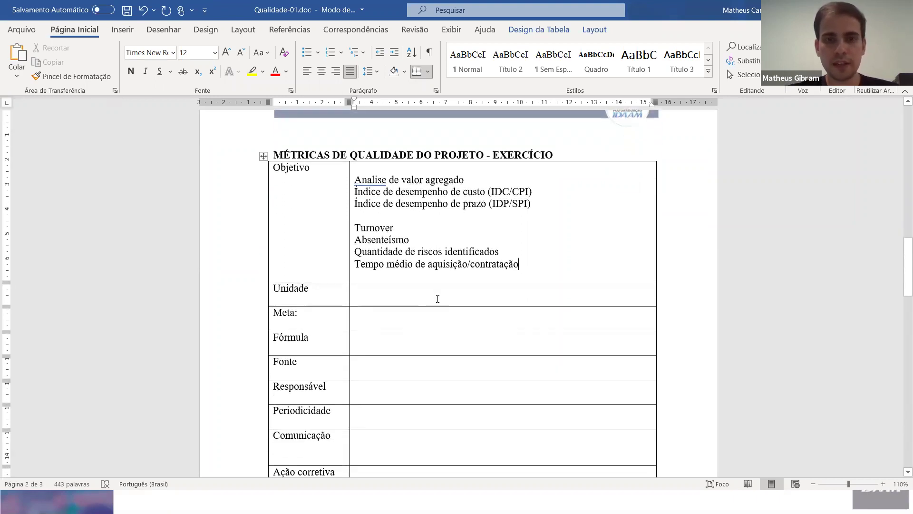
{"action": "scroll", "coordinate": [435, 297], "scroll_direction": "up", "scroll_amount": 1}
{"action": "left_click_drag", "start_coordinate": [536, 238], "coordinate": [346, 211]}
{"action": "left_click", "coordinate": [357, 234]}
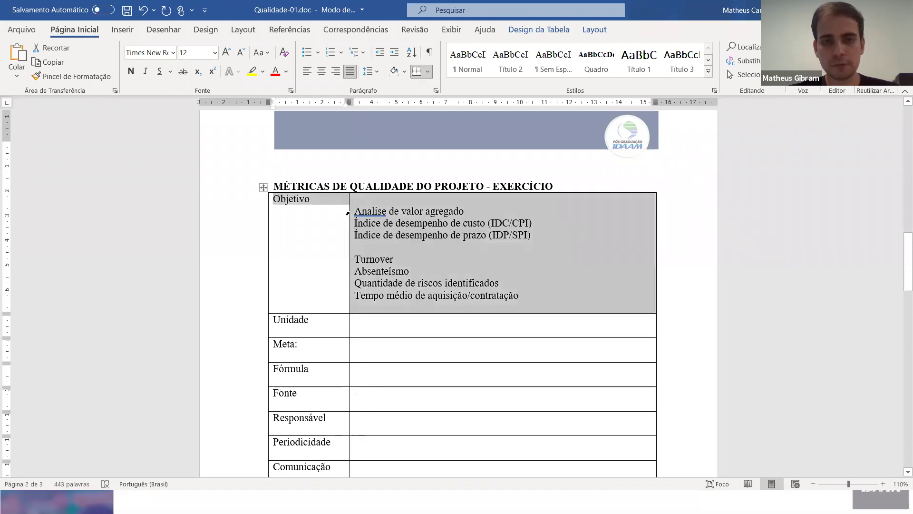
Insert a page break before the "REQUISITOS DE QUALIDADE DO PROJETO" heading so the section starts on a new page
{"action": "scroll", "coordinate": [379, 218], "scroll_direction": "down", "scroll_amount": 5}
{"action": "scroll", "coordinate": [379, 218], "scroll_direction": "down", "scroll_amount": 15}
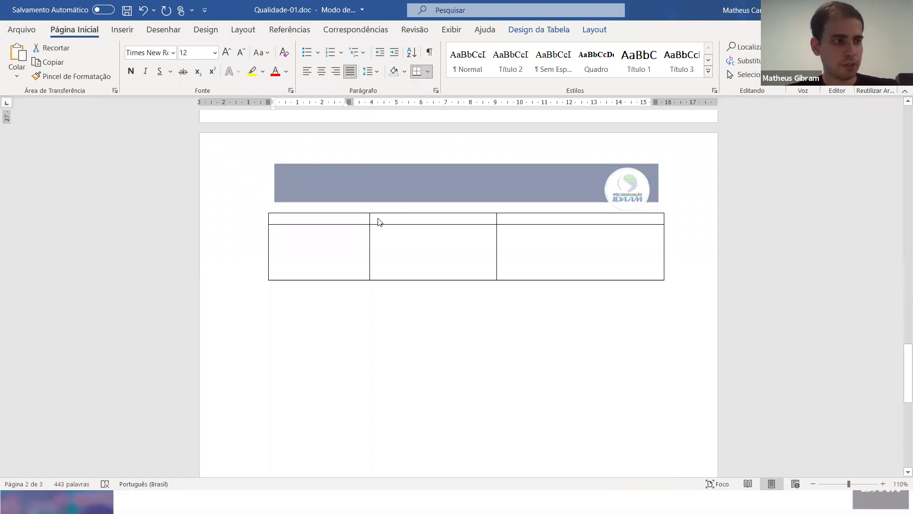
{"action": "scroll", "coordinate": [378, 221], "scroll_direction": "up", "scroll_amount": 9}
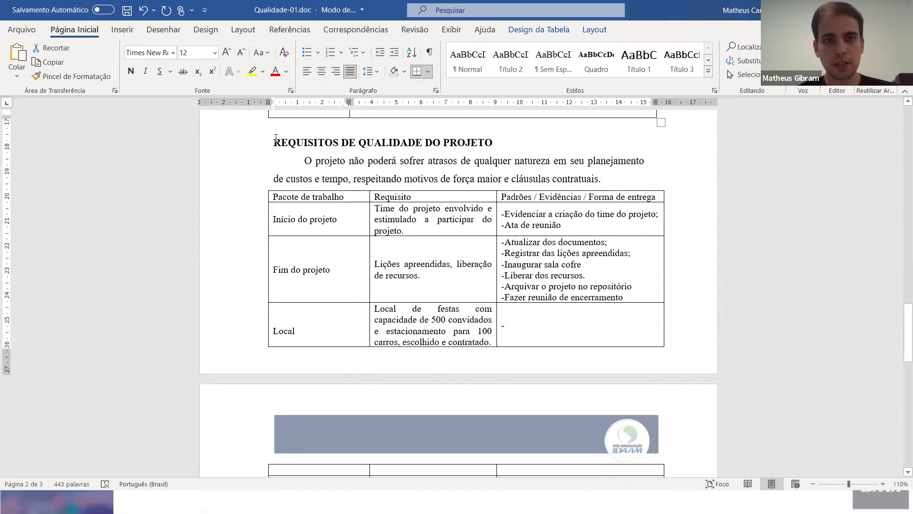
{"action": "left_click", "coordinate": [276, 137]}
{"action": "key", "text": "ctrl+Return"}
{"action": "scroll", "coordinate": [305, 142], "scroll_direction": "down", "scroll_amount": 3}
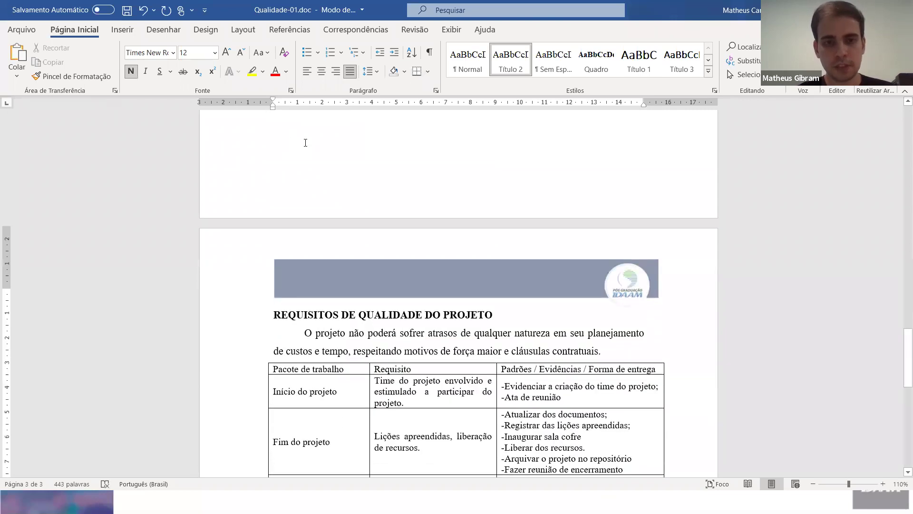
Review the Local row of the project quality requirements table, pointing out its work package, requirement and evidence cells
{"action": "scroll", "coordinate": [305, 143], "scroll_direction": "down", "scroll_amount": 4}
{"action": "left_click_drag", "start_coordinate": [301, 312], "coordinate": [413, 317]}
{"action": "left_click", "coordinate": [394, 318]}
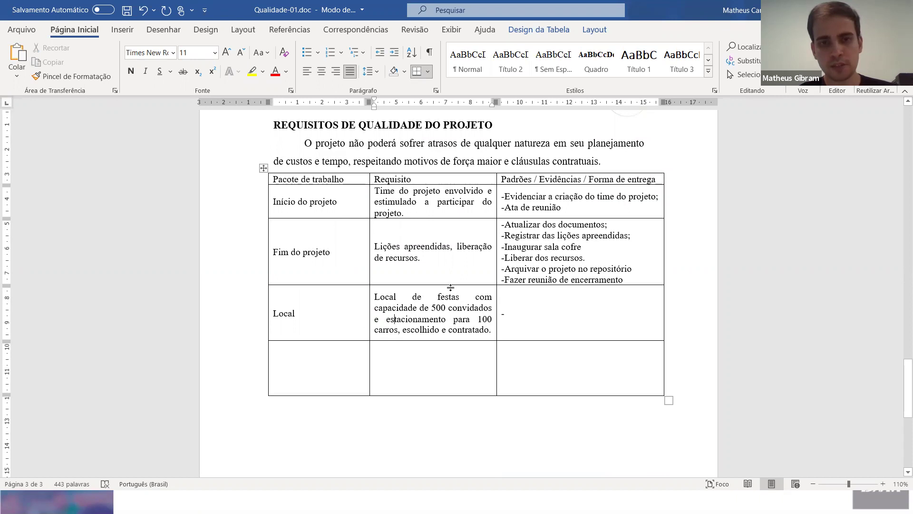
{"action": "left_click", "coordinate": [585, 306]}
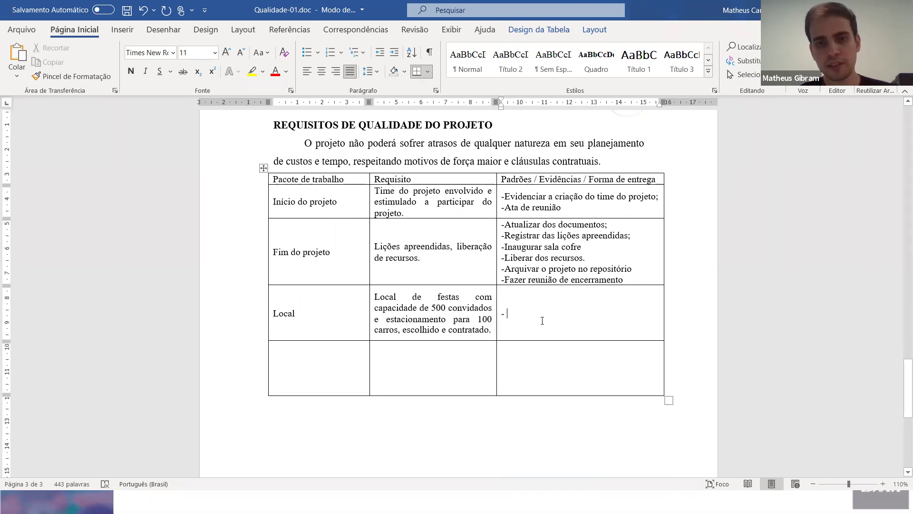
{"action": "double_click", "coordinate": [305, 314]}
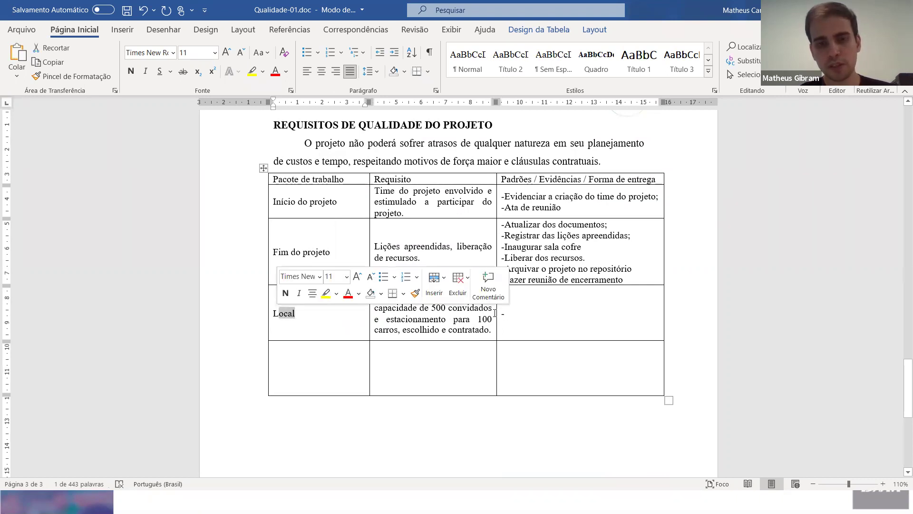
{"action": "left_click", "coordinate": [542, 311]}
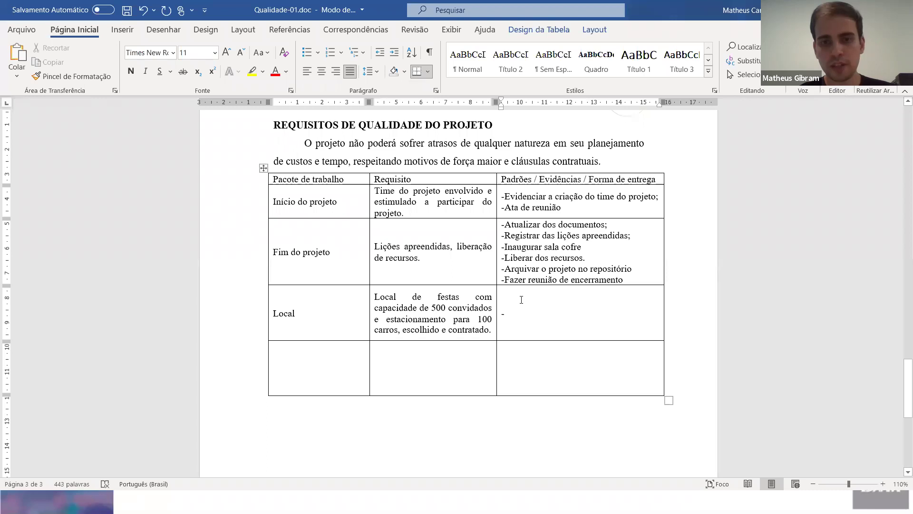
{"action": "left_click_drag", "start_coordinate": [518, 318], "coordinate": [311, 319]}
Enter "Contrato assinado do local" after the dash in the Local row's Padrões / Evidências / Forma de entrega cell
{"action": "left_click", "coordinate": [521, 321]}
{"action": "type", "text": "C"}
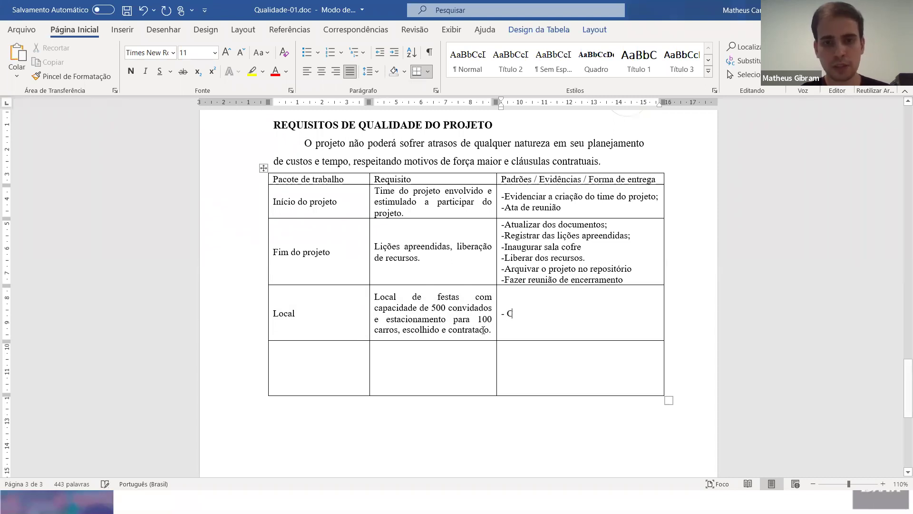
{"action": "type", "text": "ontrato assinado do local"}
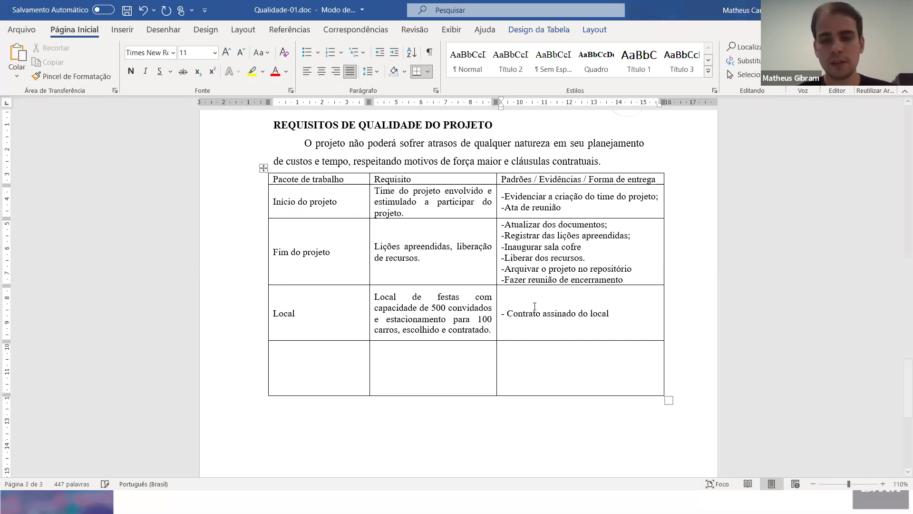
Point out the signed-contract evidence in the Local row by highlighting its text
{"action": "left_click_drag", "start_coordinate": [634, 314], "coordinate": [505, 322]}
{"action": "left_click", "coordinate": [501, 315]}
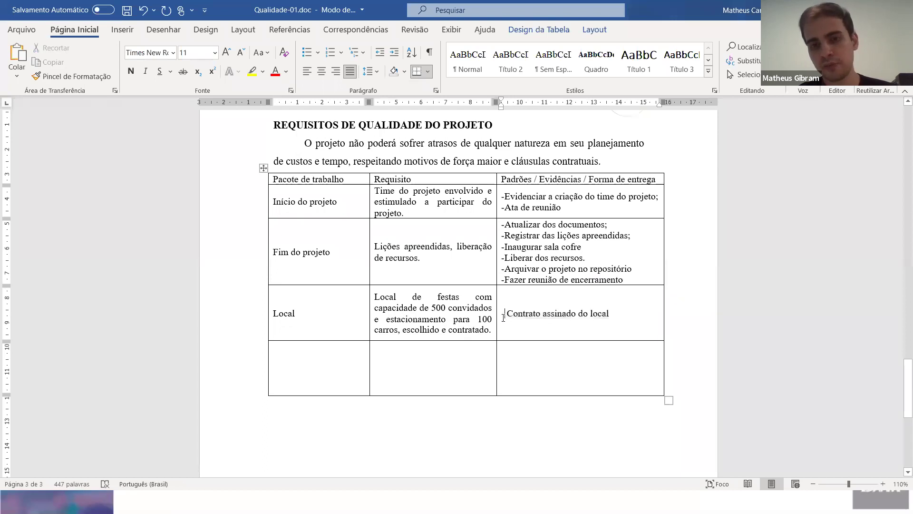
{"action": "left_click", "coordinate": [499, 315]}
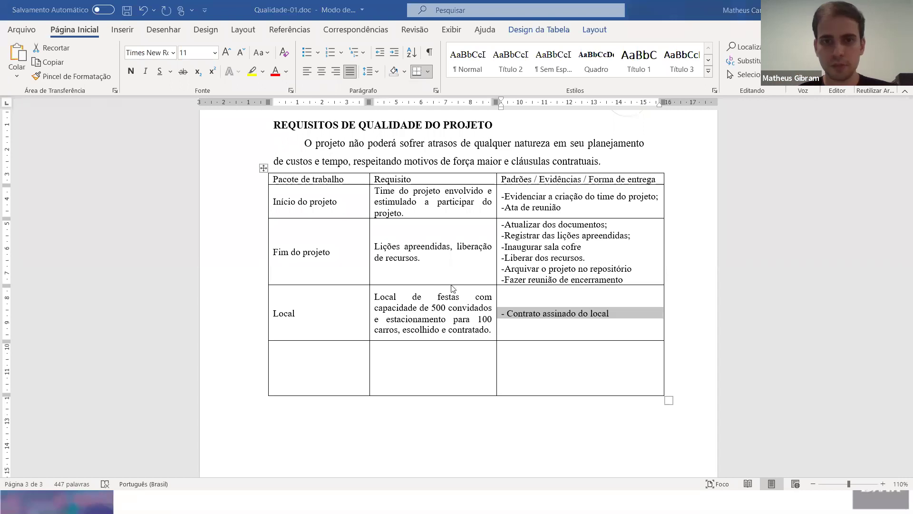
Switch to the Chrome incognito window and open a new tab
{"action": "key", "text": "ctrl+t"}
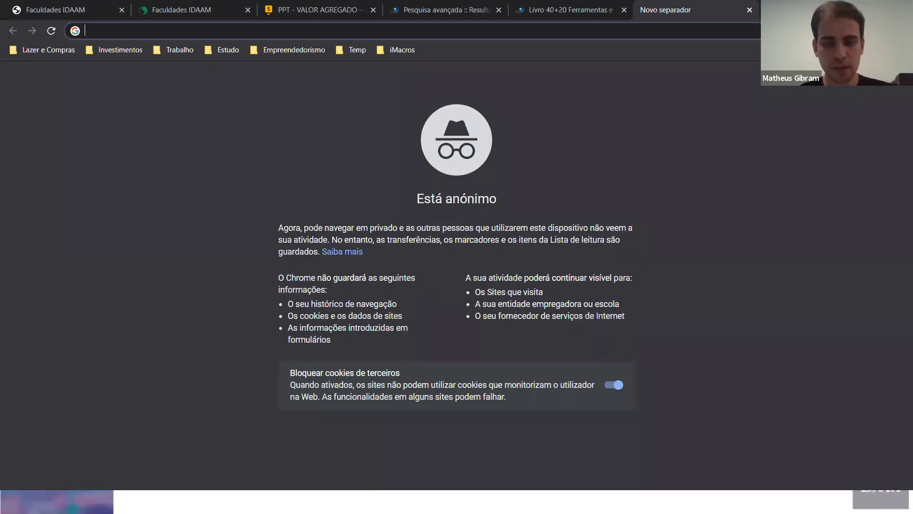